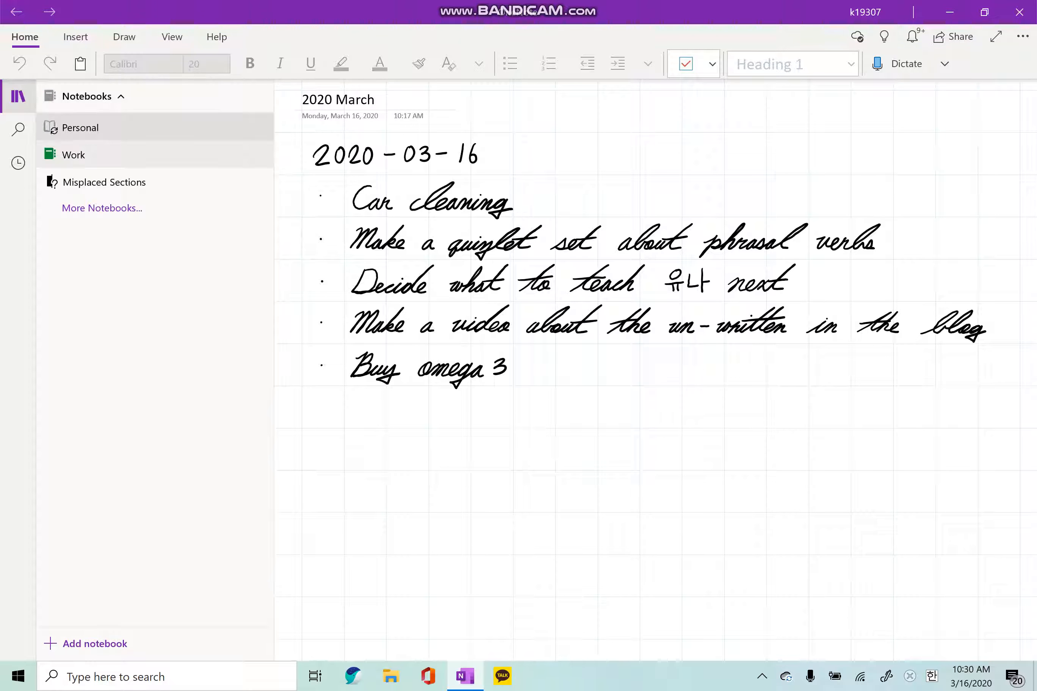
- Open the H and H section of the Work notebook and find the handwritten 2020-03-16 homework on the Class page
left_click(73, 154)
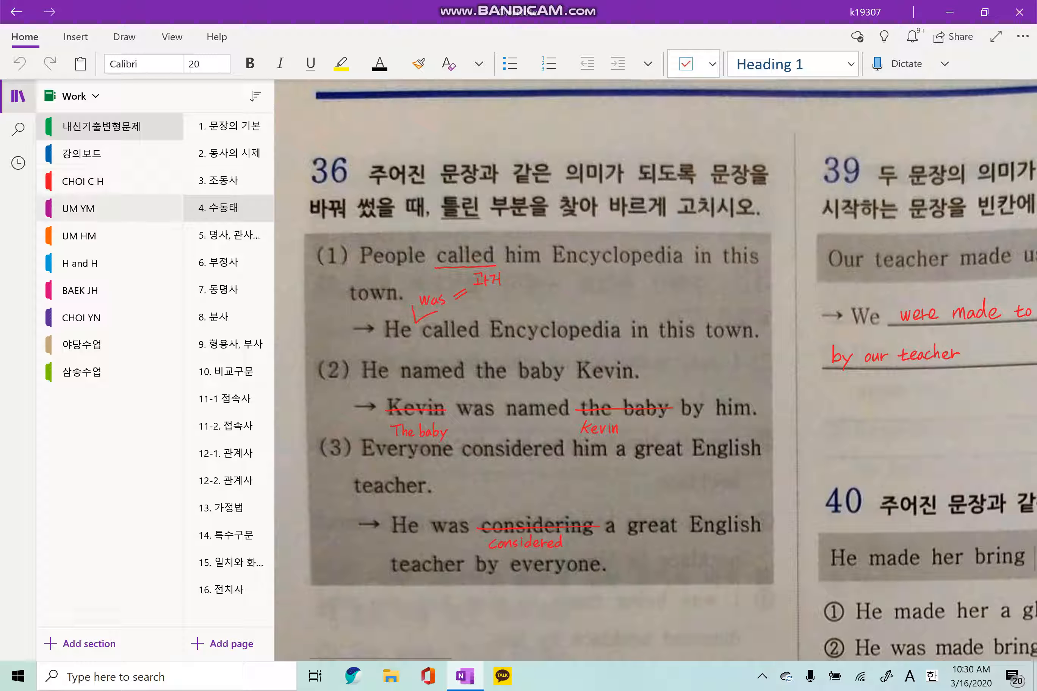
left_click(80, 263)
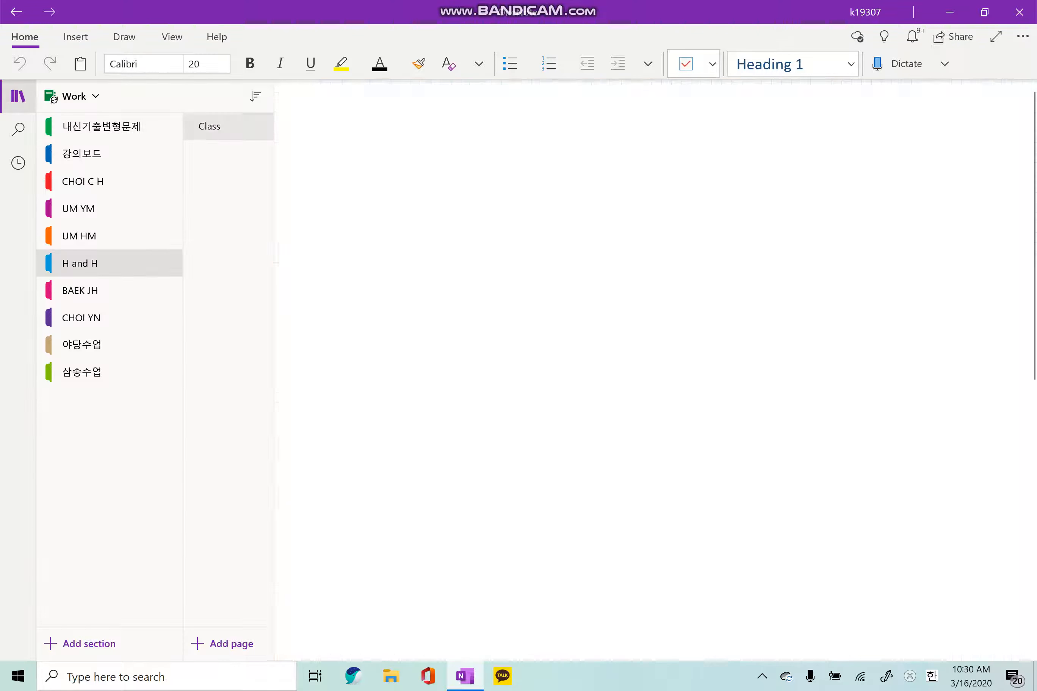
scroll(535, 357, "down", 7)
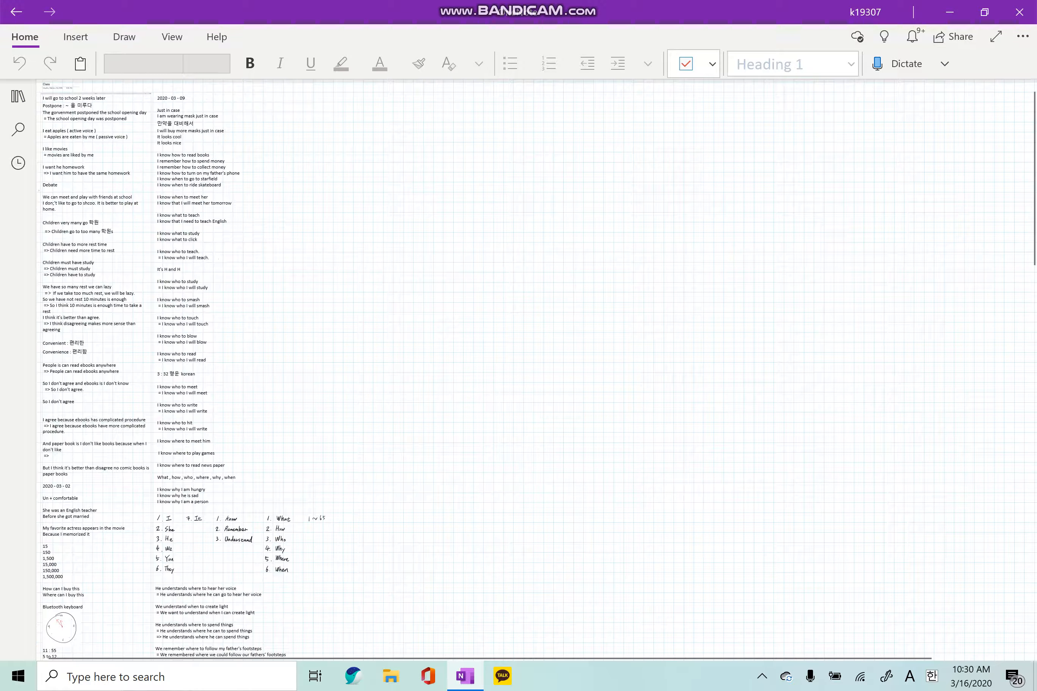
scroll(535, 357, "down", 2)
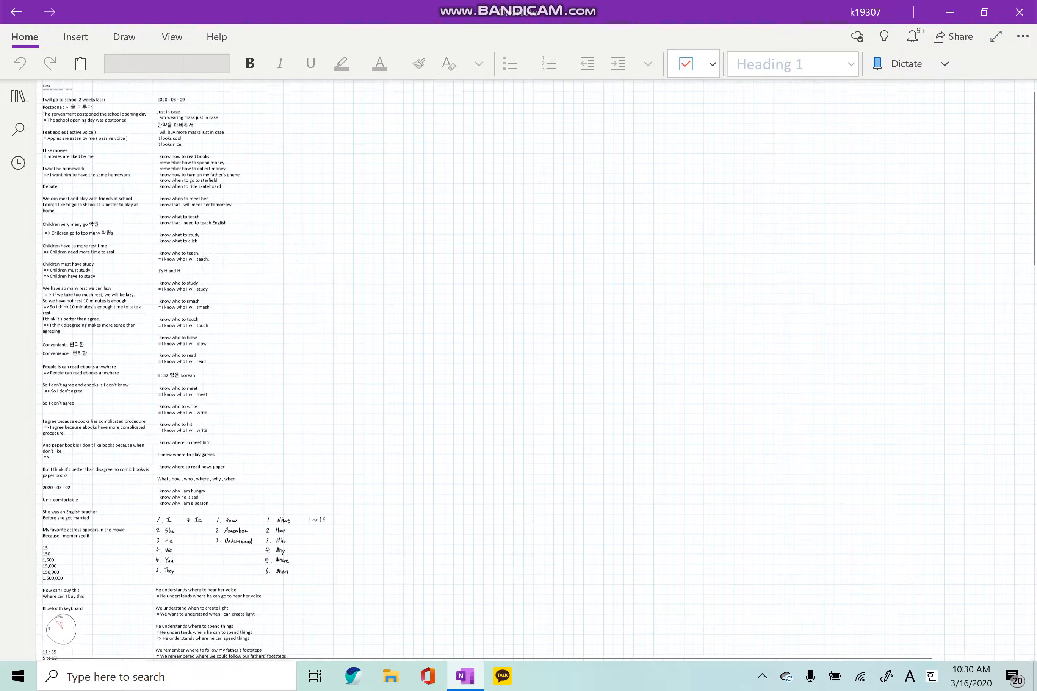
scroll(535, 357, "down", 11)
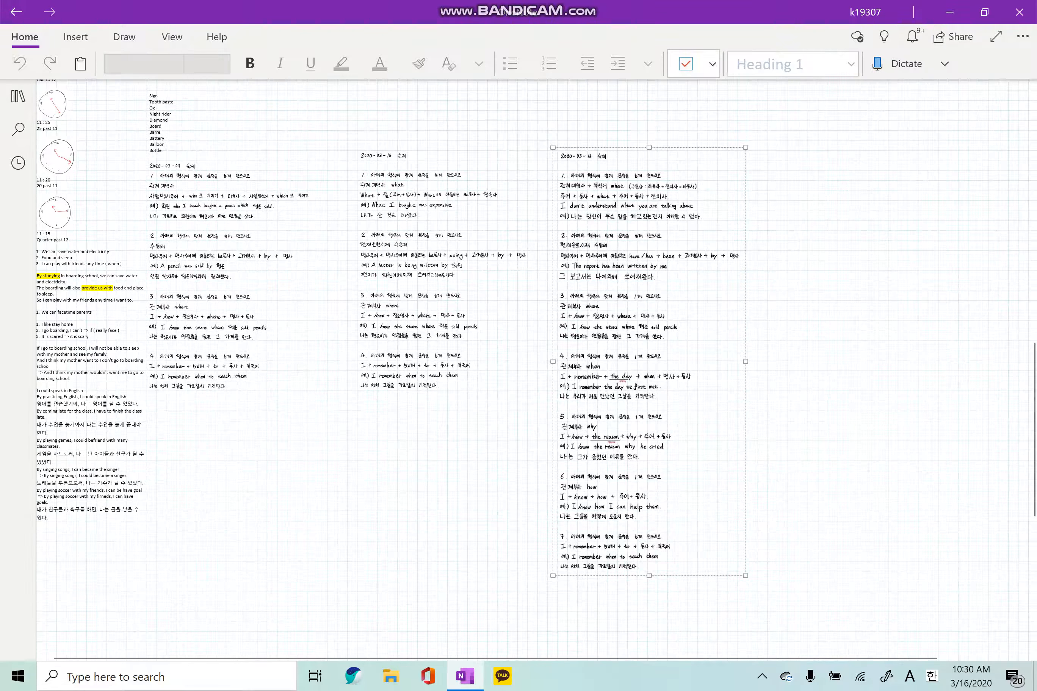
scroll(535, 357, "right", 3)
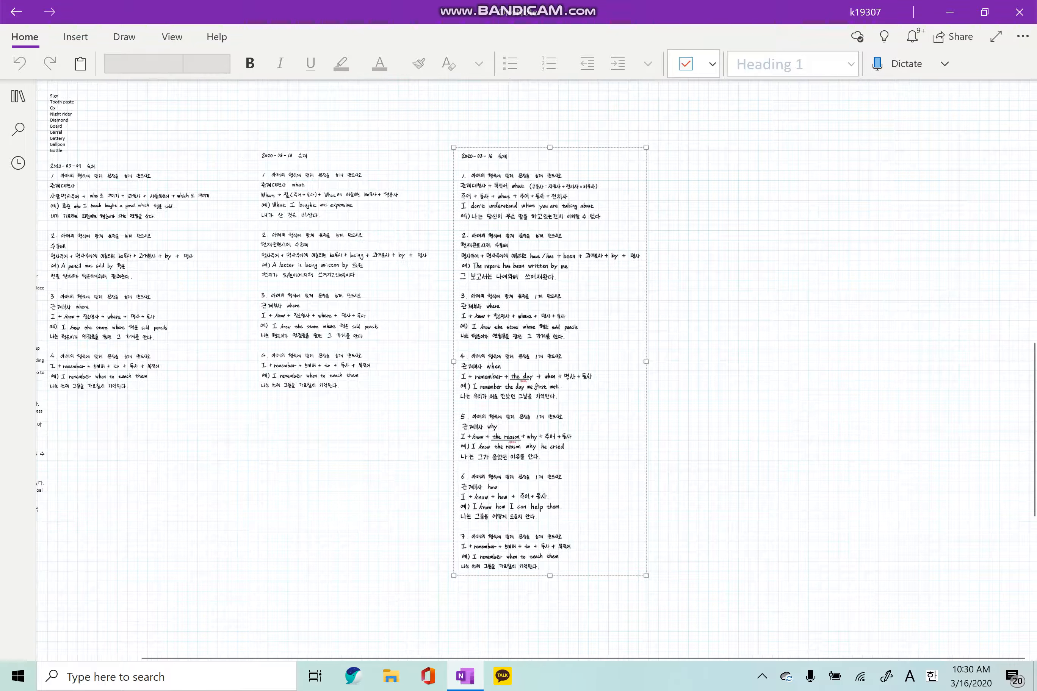
scroll(415, 295, "up", 6)
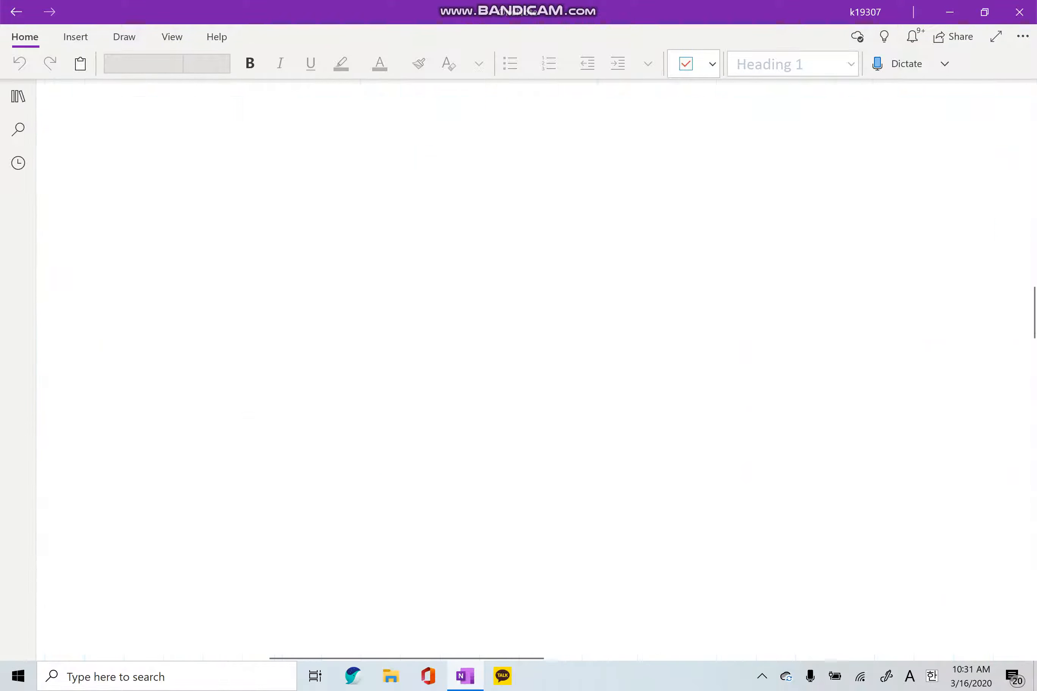
scroll(415, 294, "down", 6)
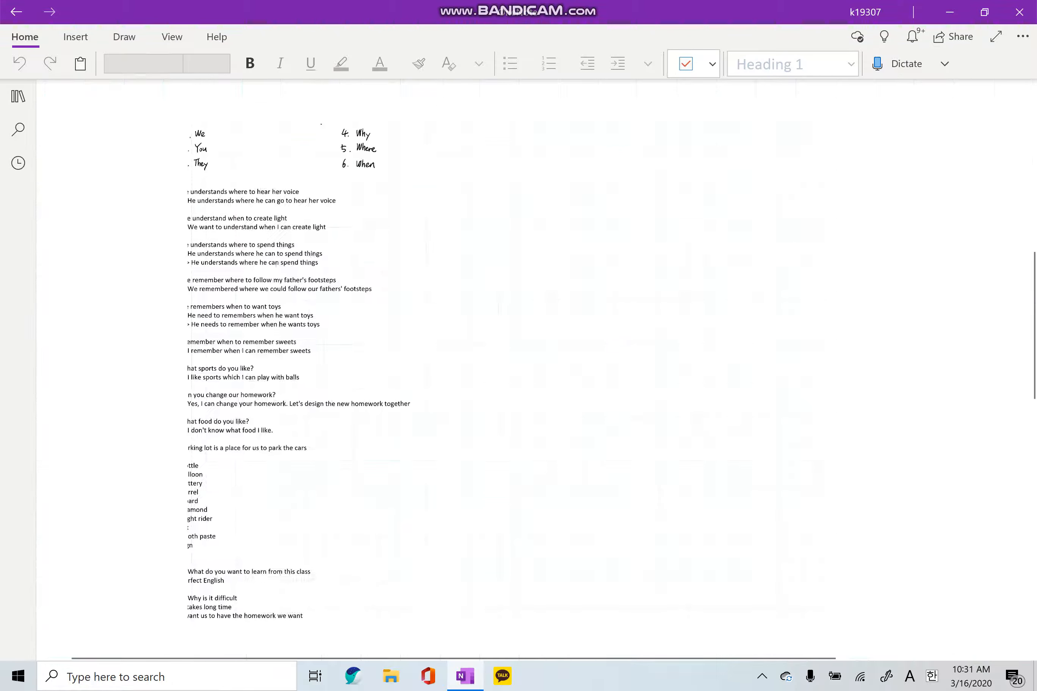
scroll(415, 294, "down", 5)
scroll(437, 342, "up", 5)
left_click(438, 343)
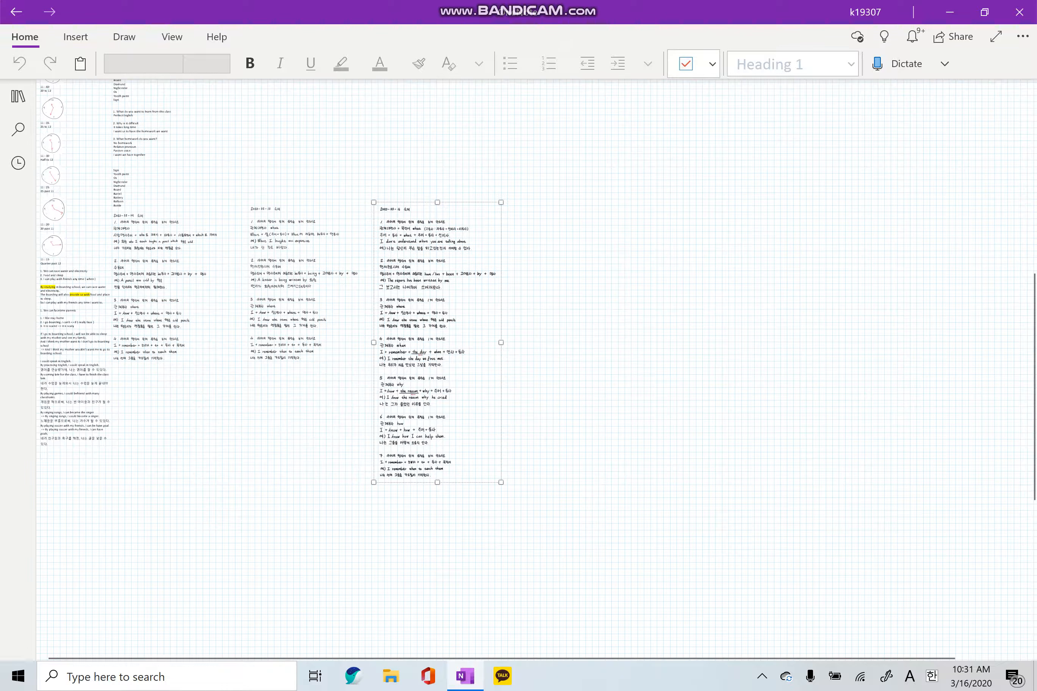
scroll(437, 342, "up", 5)
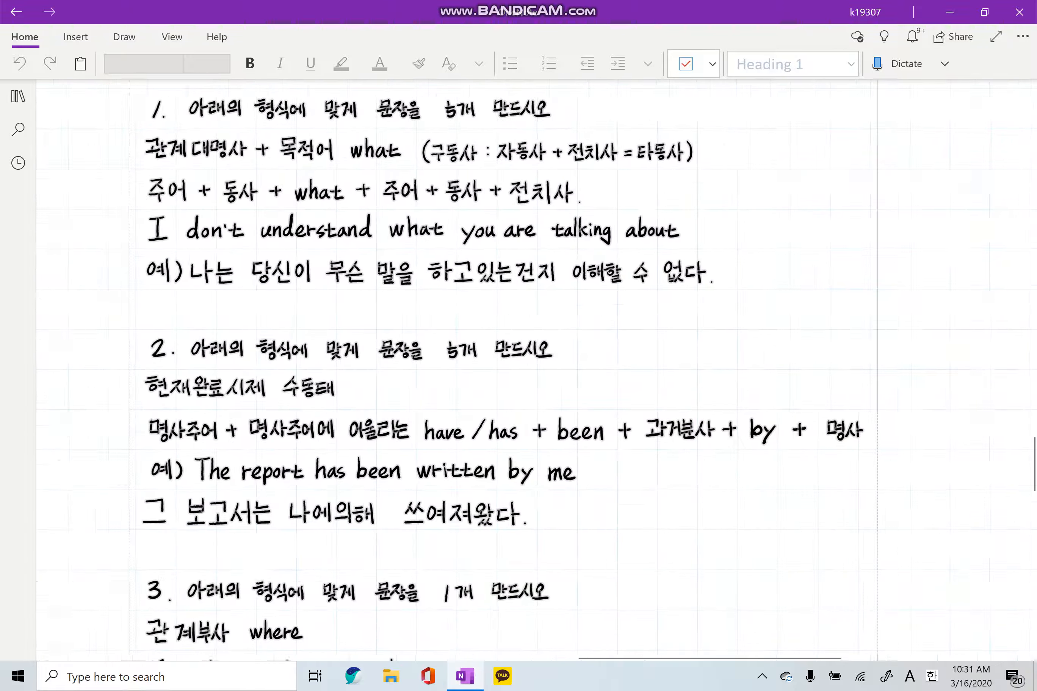
scroll(513, 370, "up", 3)
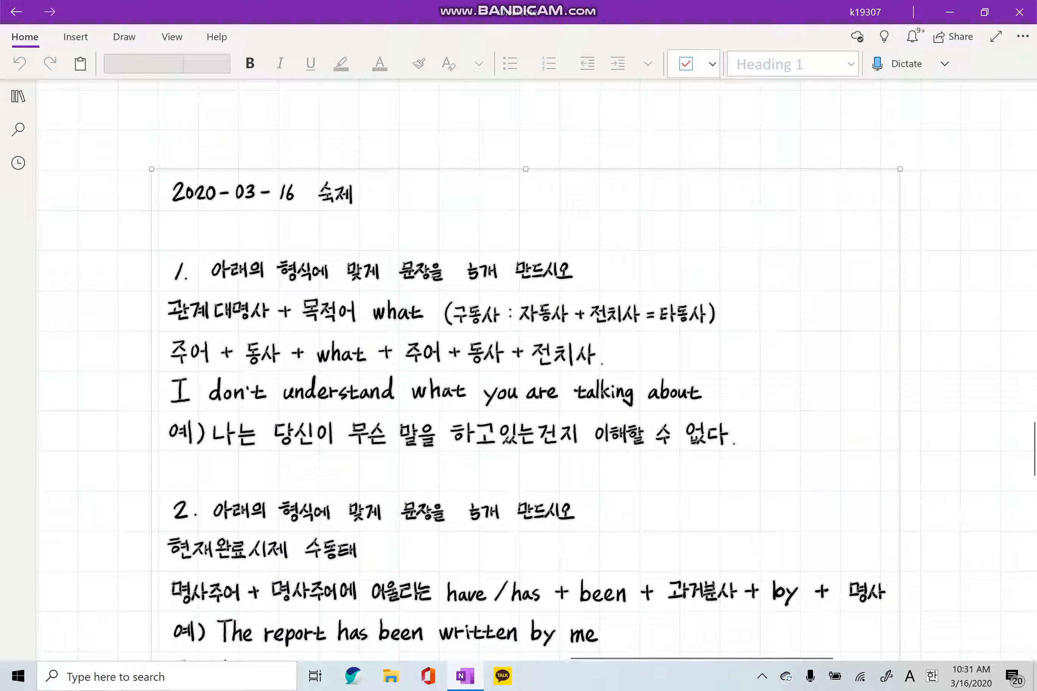
left_click(108, 392)
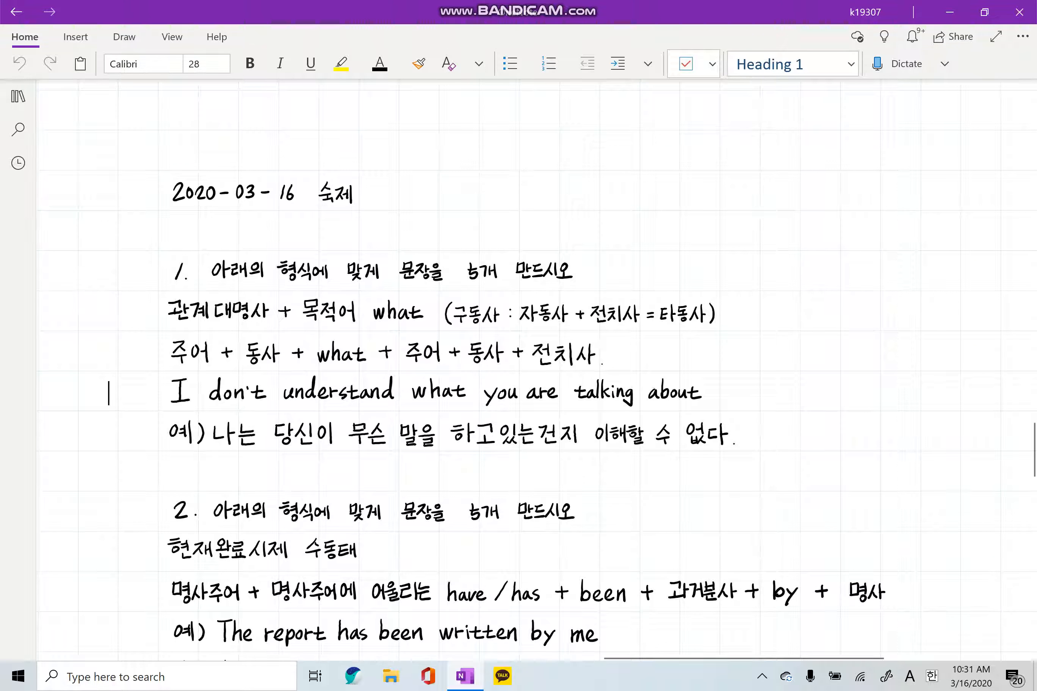
- Read through the seven handwritten sentence-making exercises of the 2020-03-16 homework, from the first to the last and back
scroll(513, 370, "down", 5)
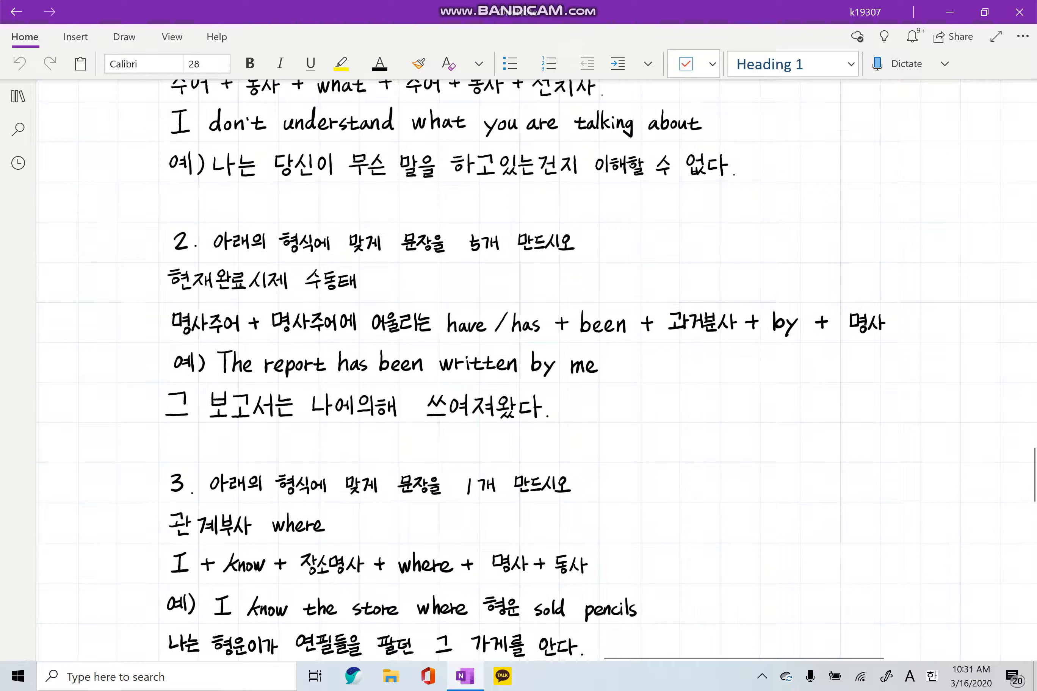
scroll(513, 371, "down", 1)
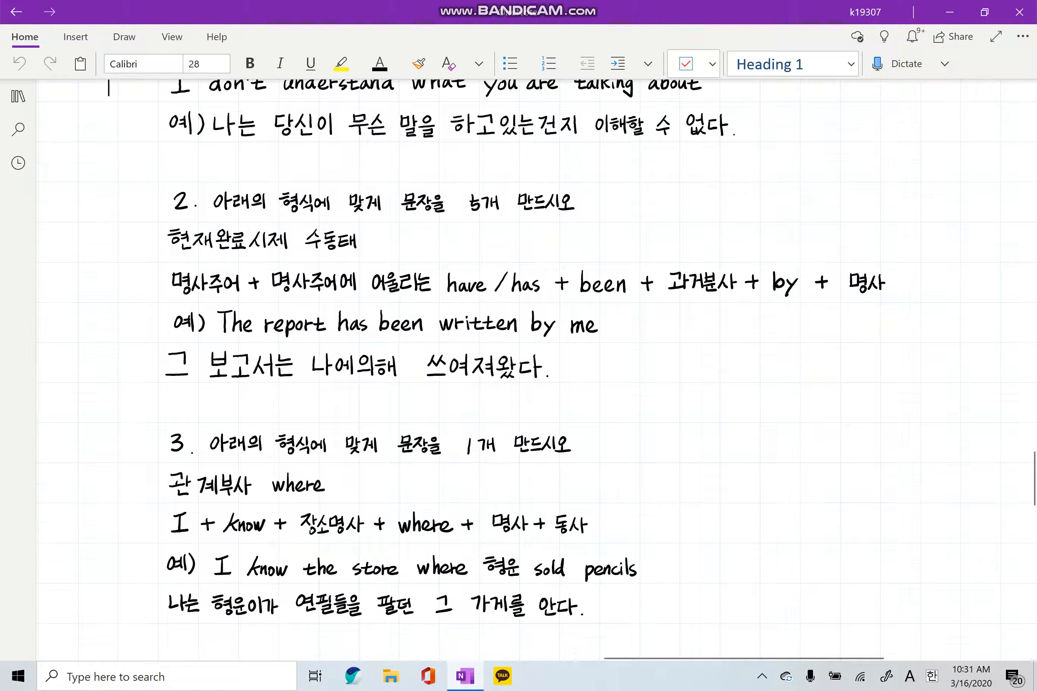
scroll(513, 370, "down", 6)
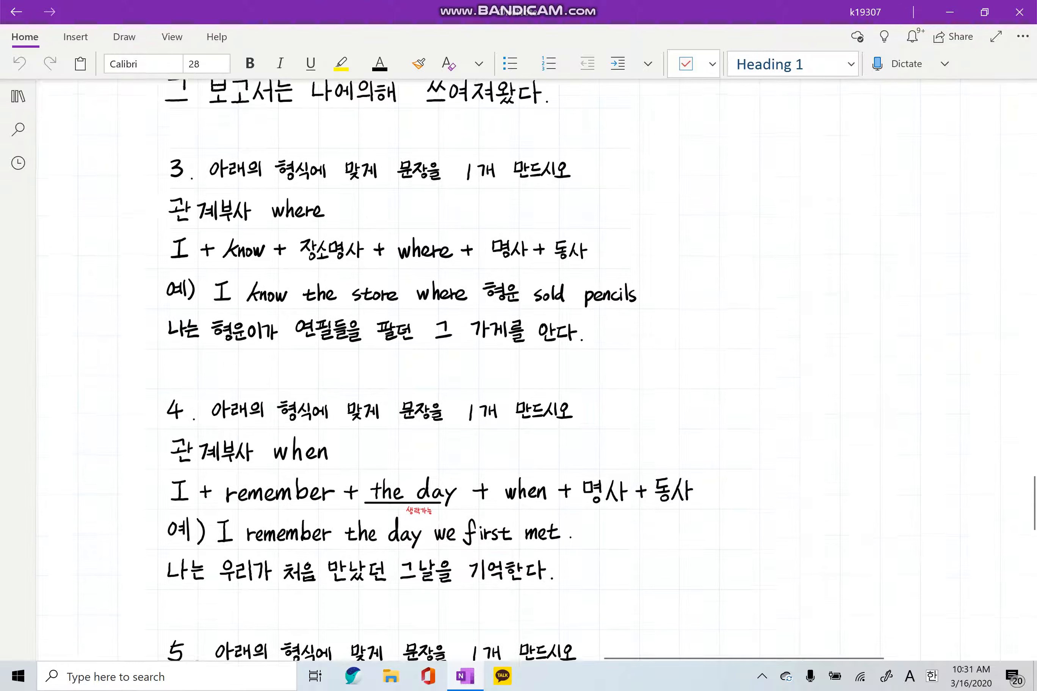
scroll(513, 370, "down", 3)
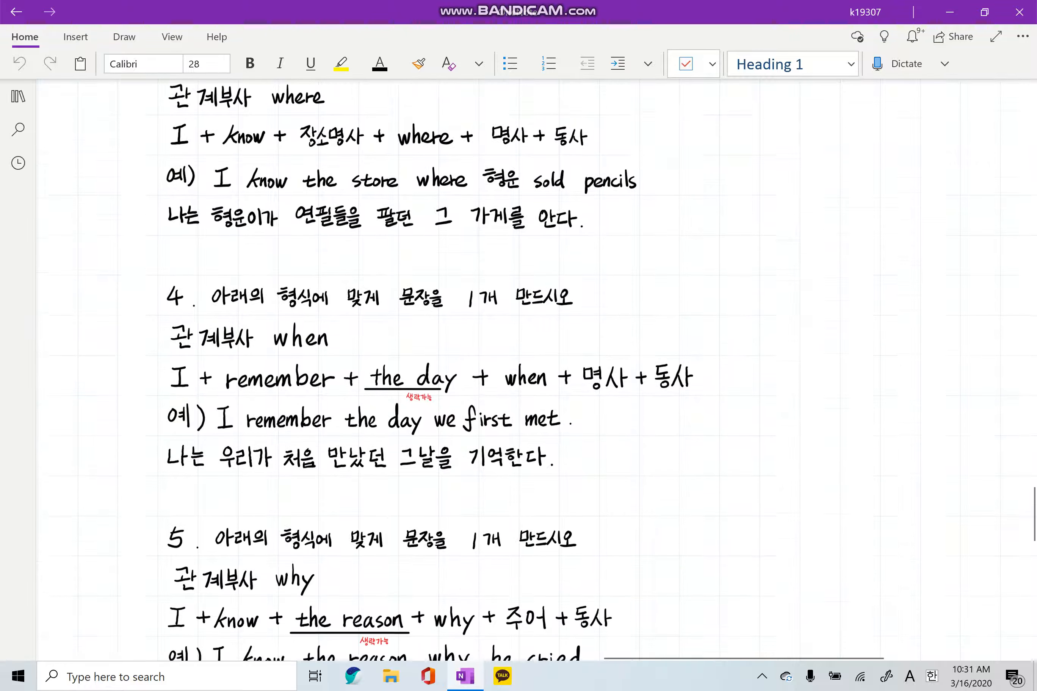
scroll(513, 370, "down", 15)
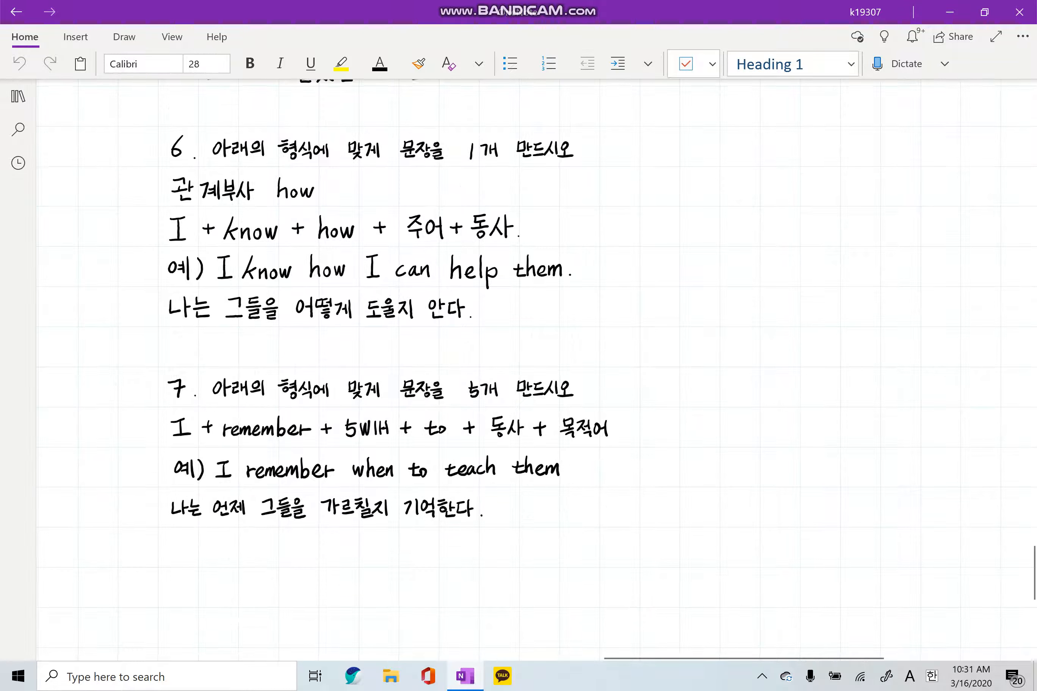
scroll(513, 370, "up", 1)
scroll(513, 370, "down", 1)
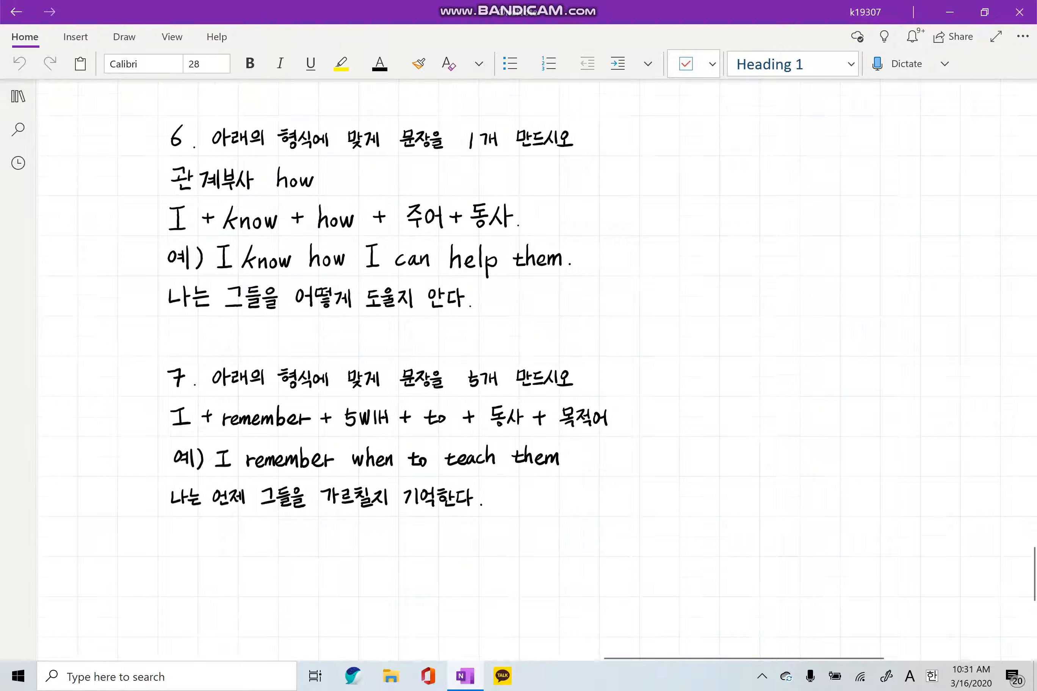
scroll(513, 370, "up", 1)
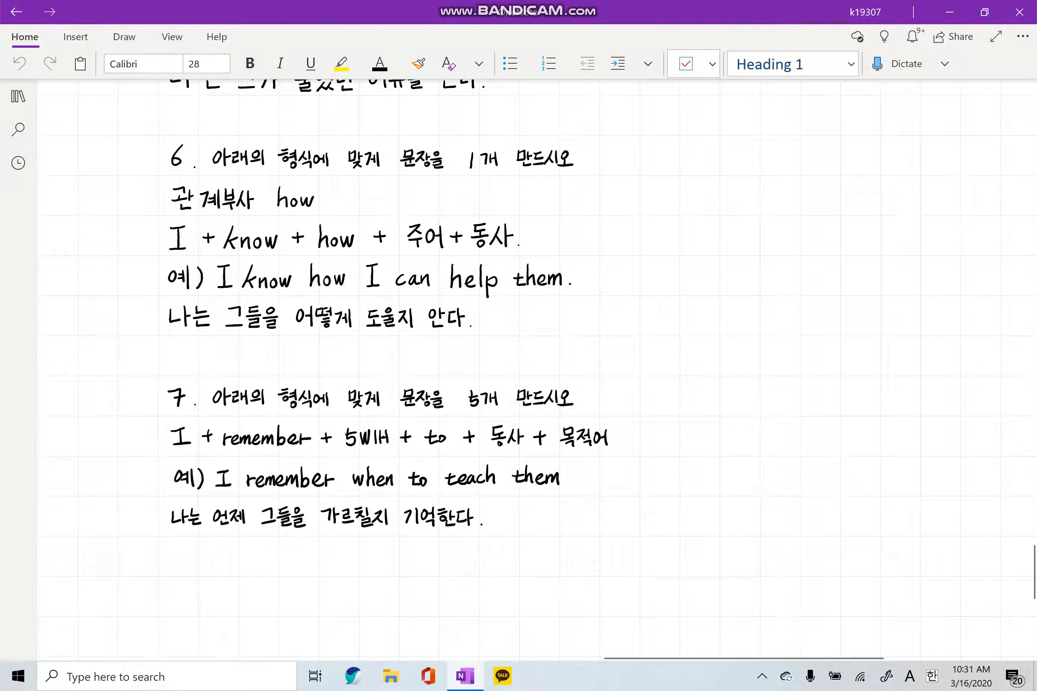
scroll(513, 370, "up", 8)
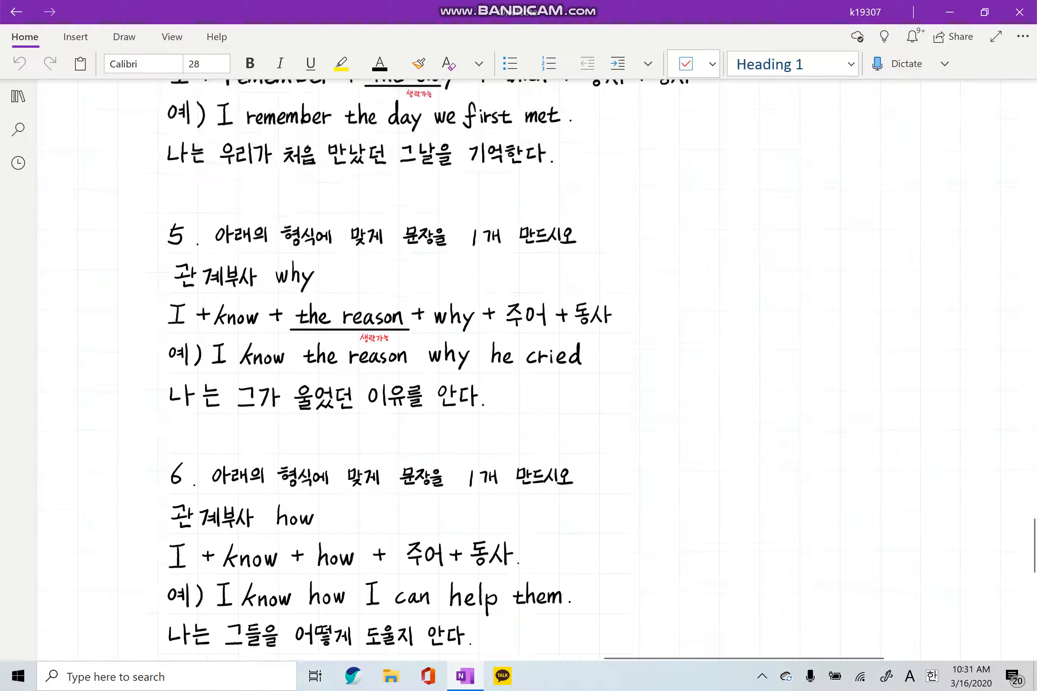
scroll(513, 370, "up", 20)
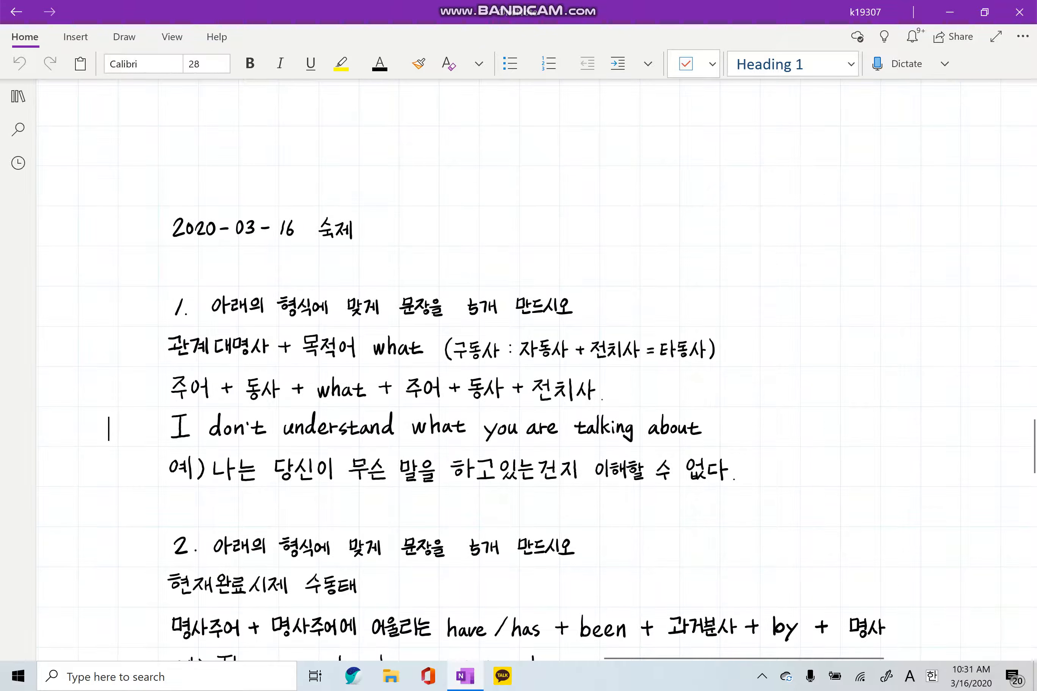
- Examine exercise 1 by selecting its handwriting and the word "about" in the example sentence, clearing each selection
left_click_drag(151, 267, 764, 502)
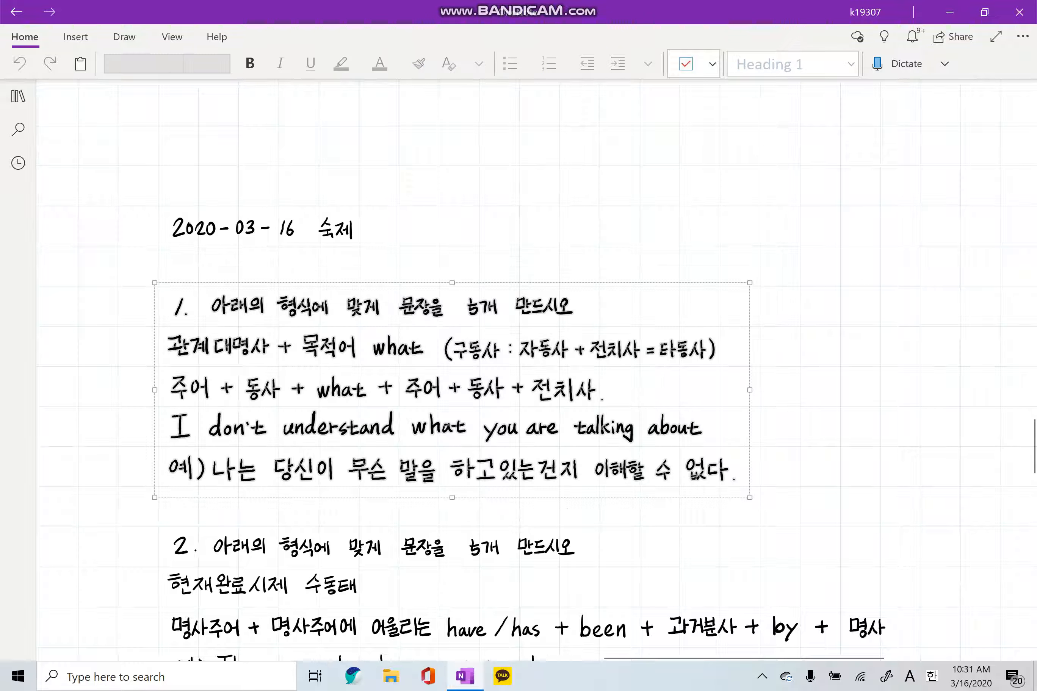
left_click(902, 386)
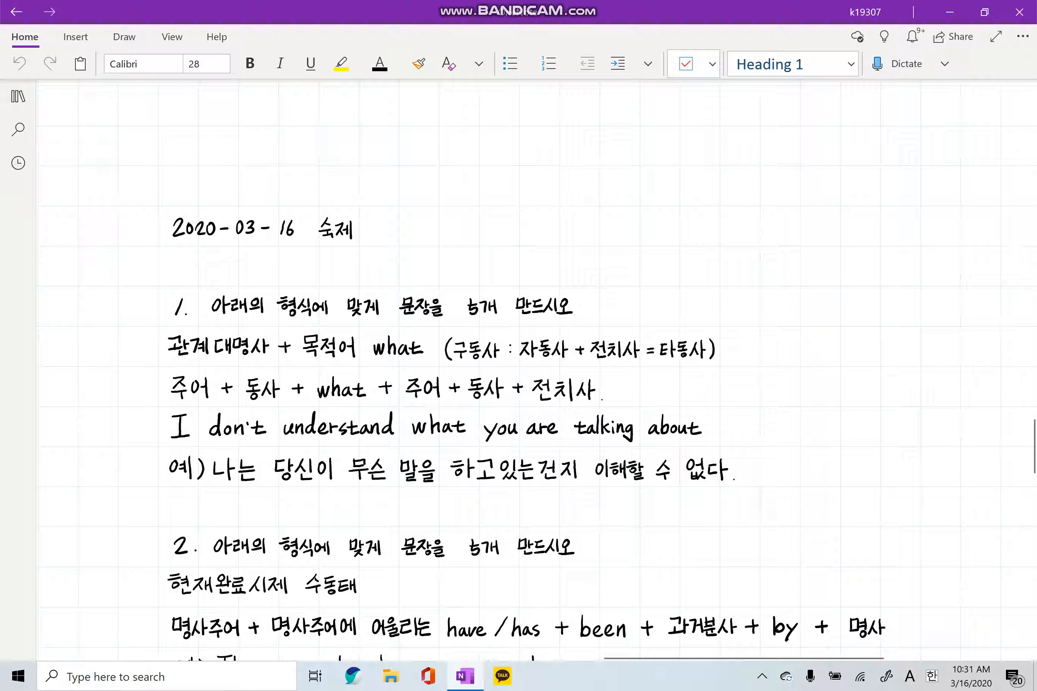
left_click_drag(776, 508, 379, 317)
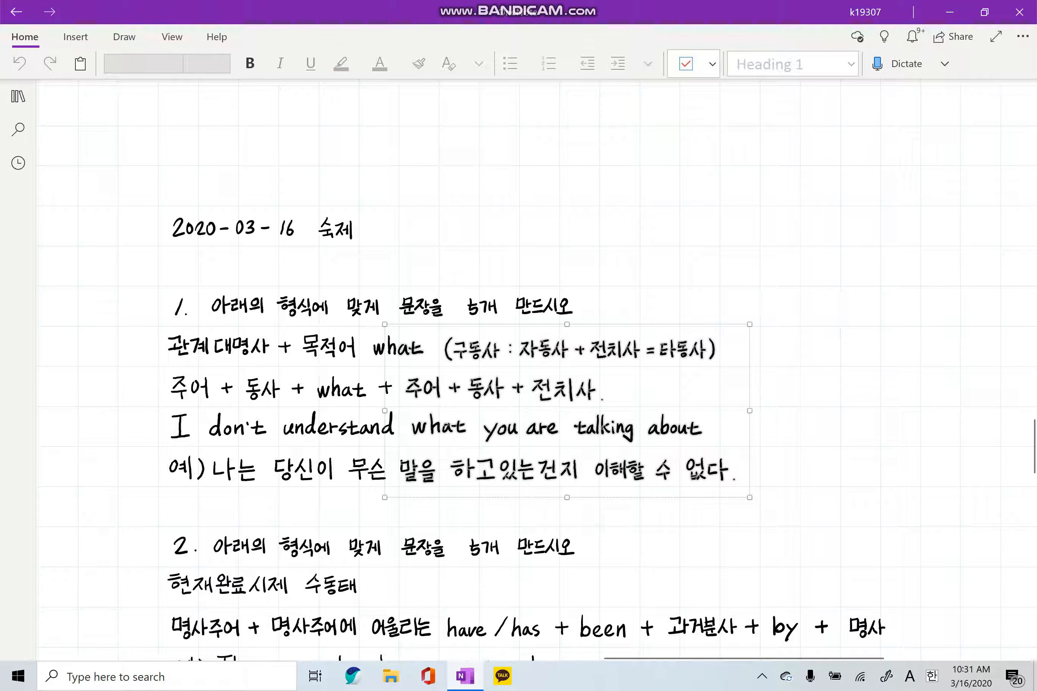
left_click(825, 370)
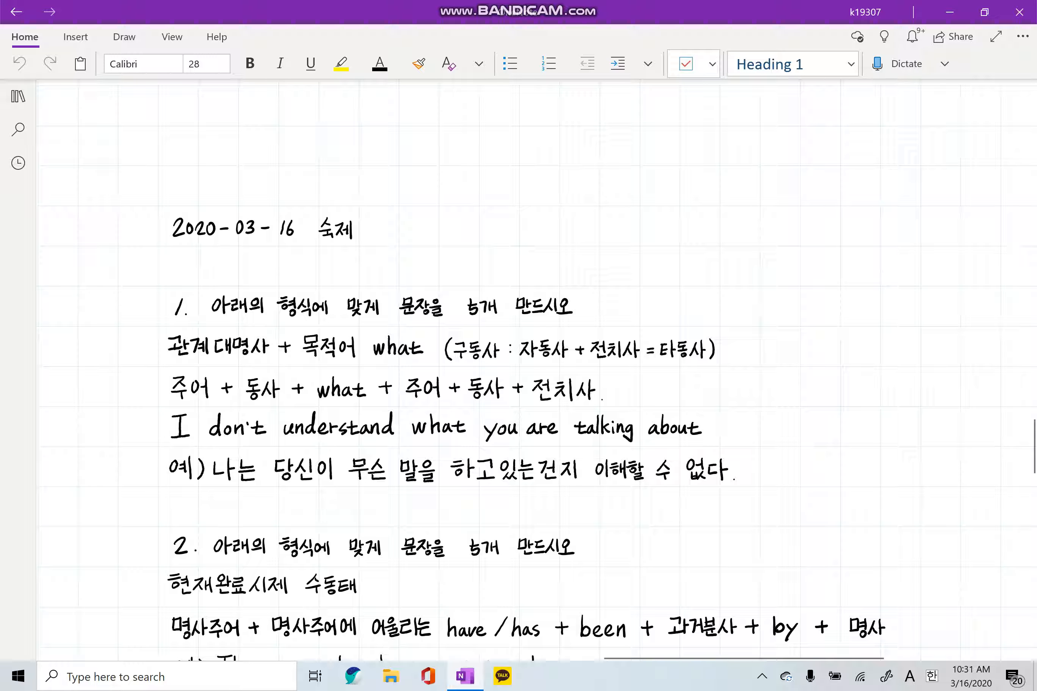
left_click_drag(644, 402, 713, 448)
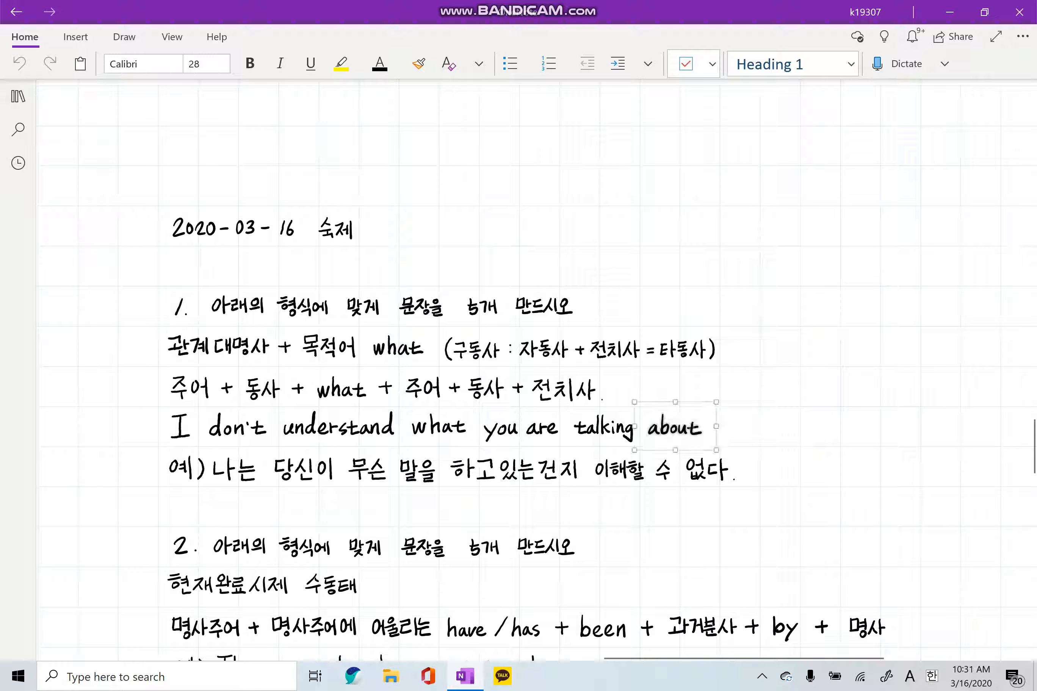
left_click(812, 397)
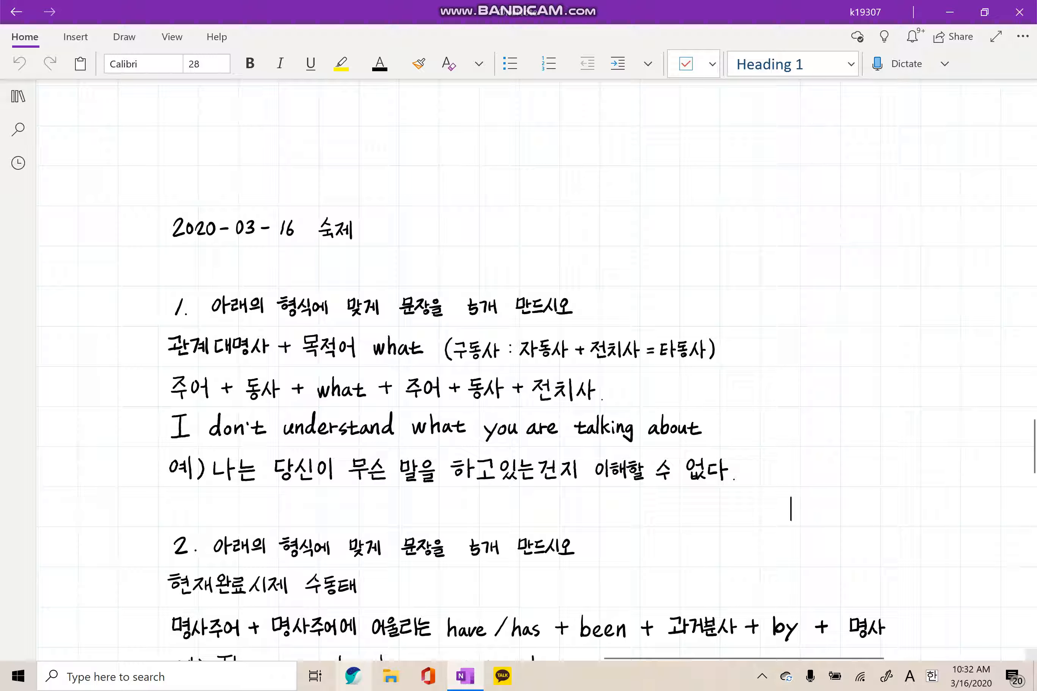
- Switch to the Whale browser and search the web for "phrasal verb list"
left_click(353, 676)
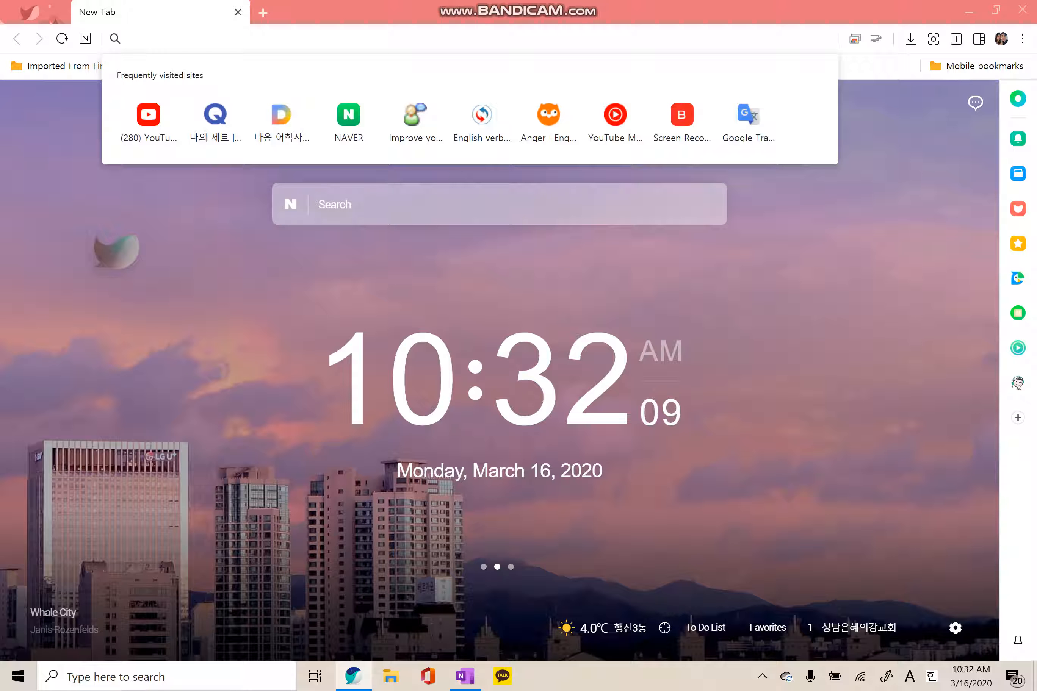
type("phras")
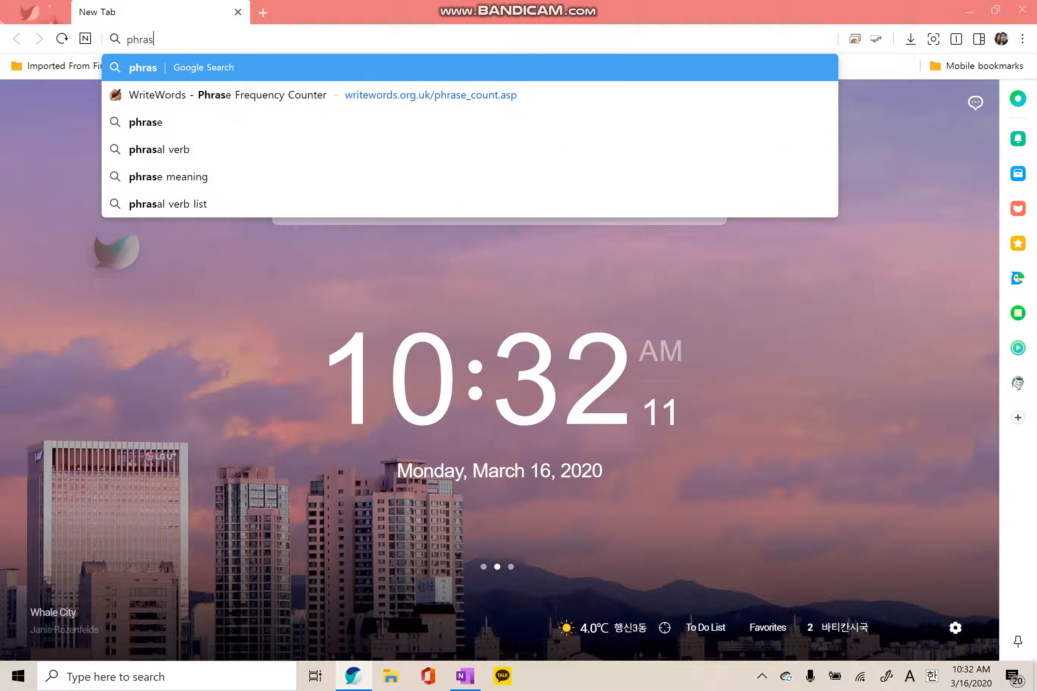
type("al verb l")
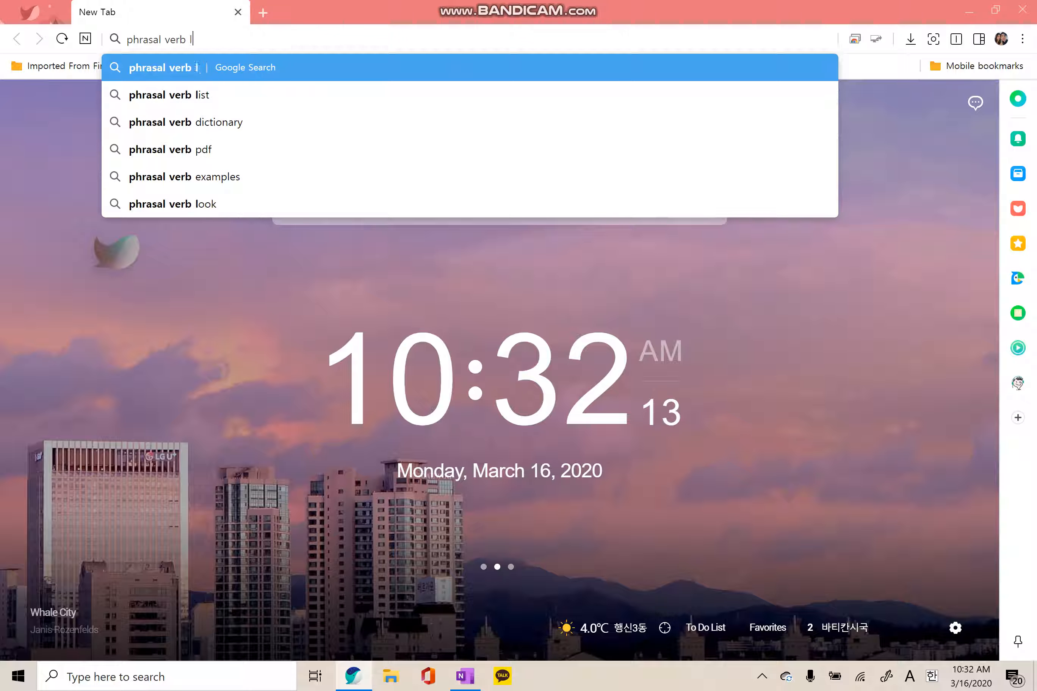
type("ist")
key("Return")
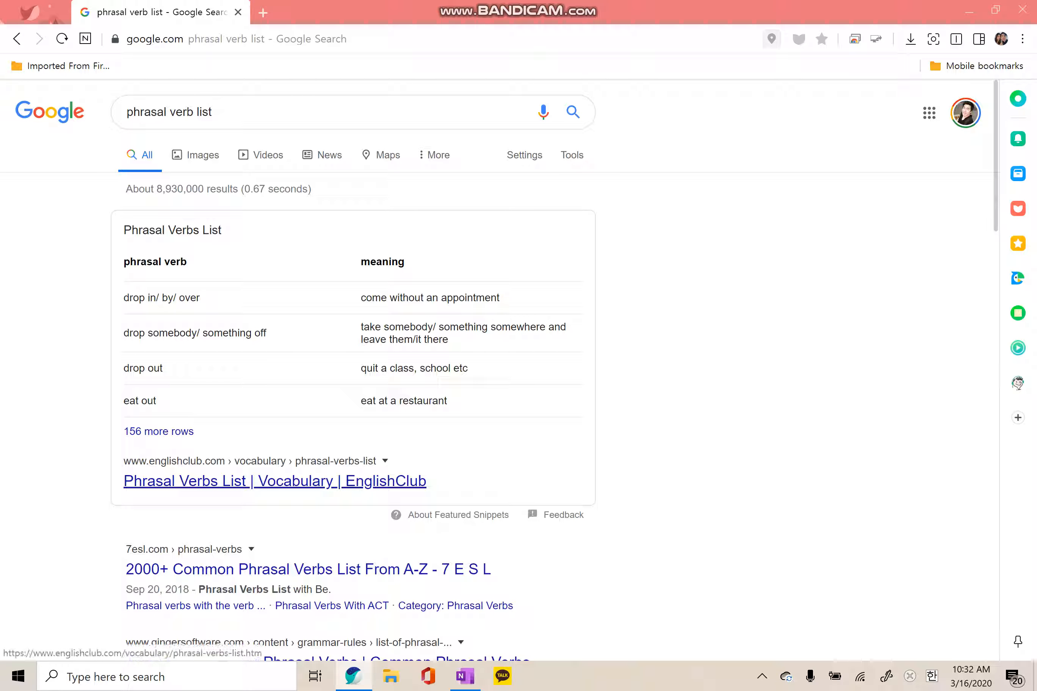
- Open EnglishClub's Phrasal Verbs List page and select the whole table of phrasal verbs, meanings and example sentences
left_click(274, 481)
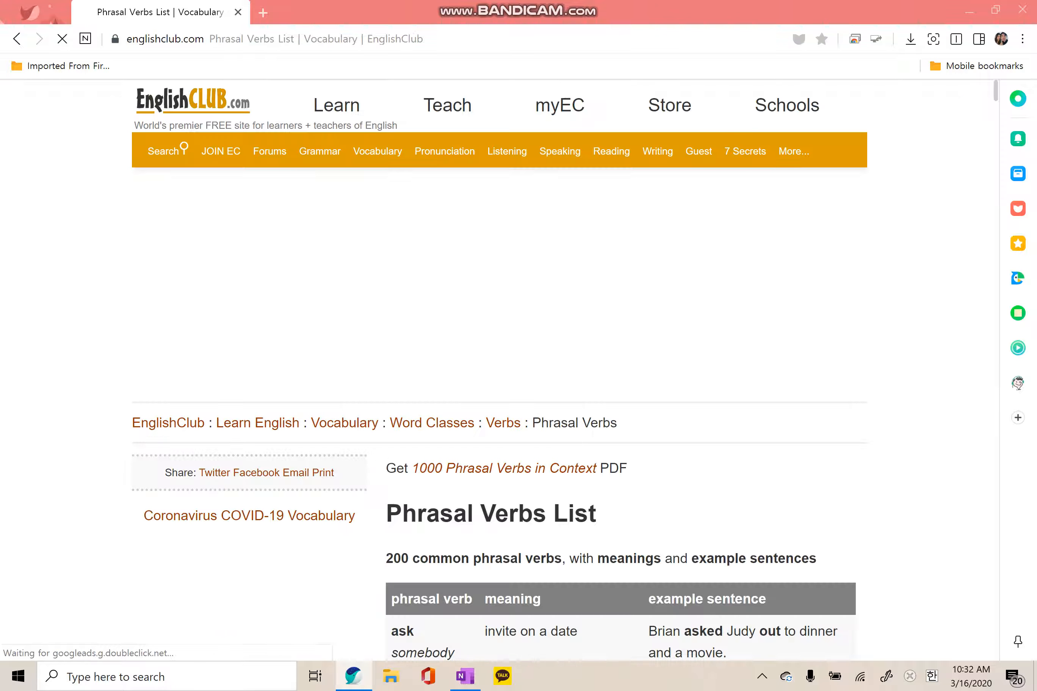
scroll(499, 357, "down", 6)
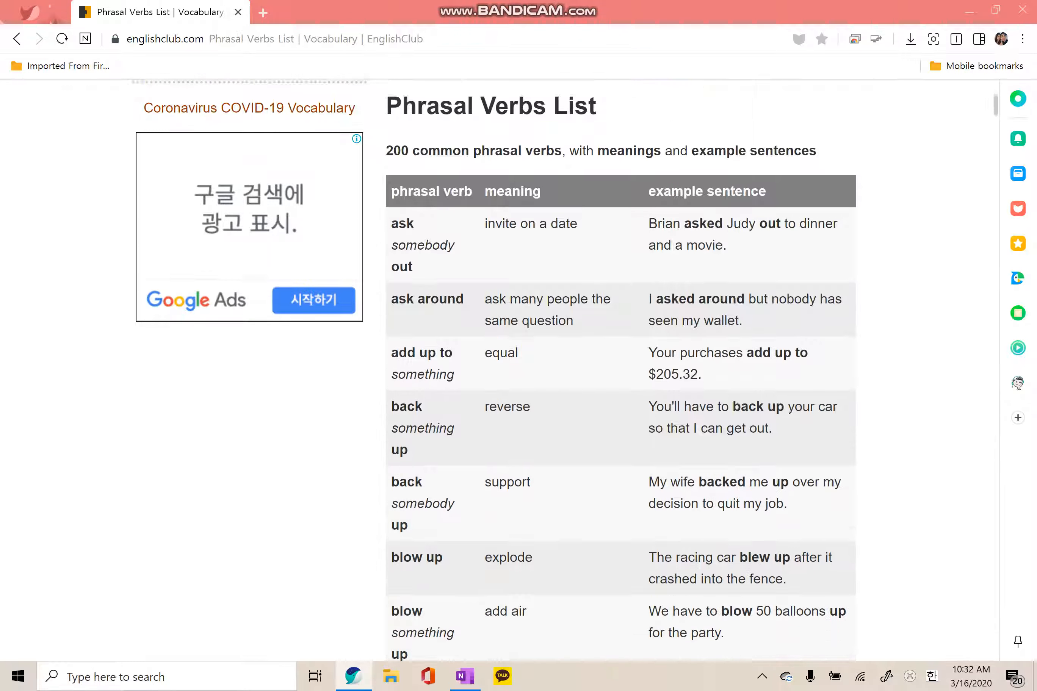
left_click_drag(390, 196, 830, 338)
scroll(758, 294, "up", 11)
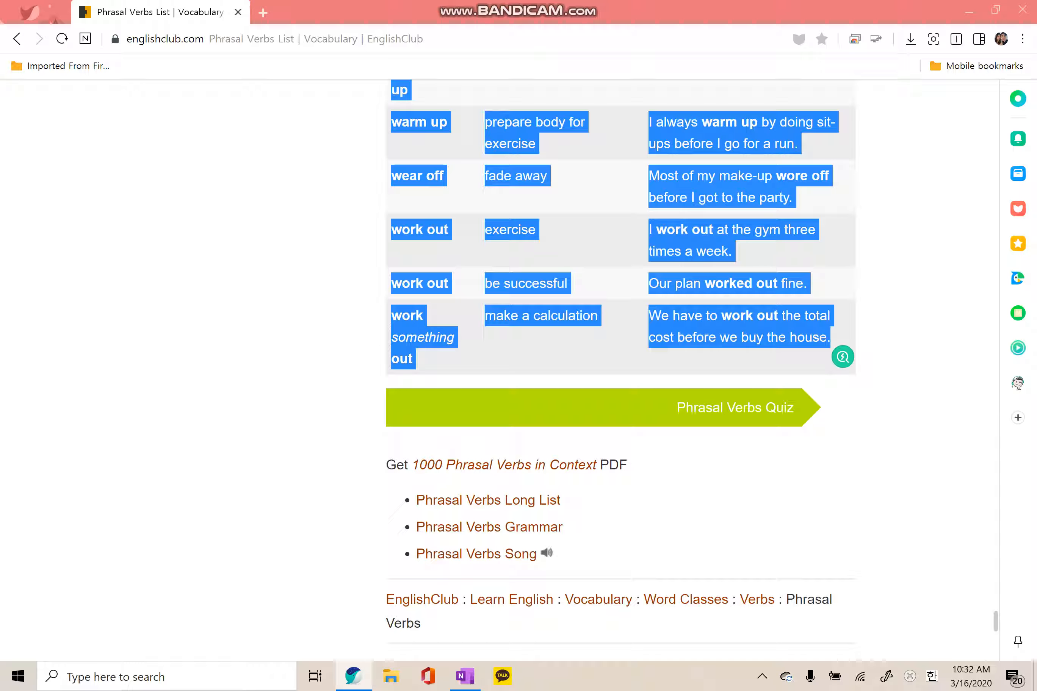
- Open quizlet.com in a new browser tab
left_click(264, 12)
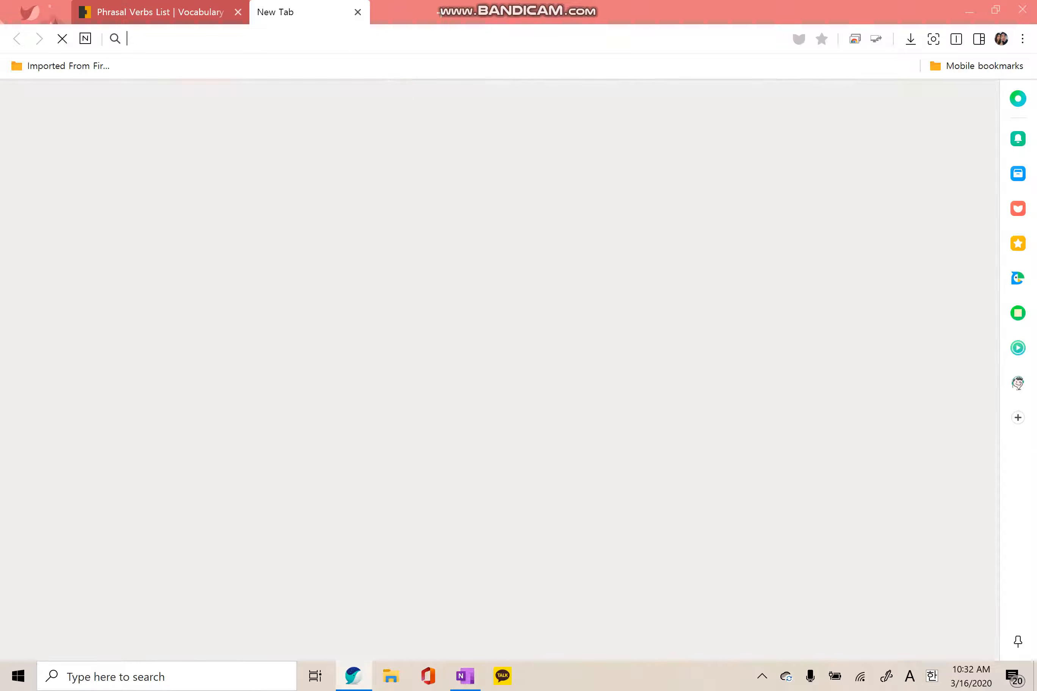
type("quizlet.com")
key("Return")
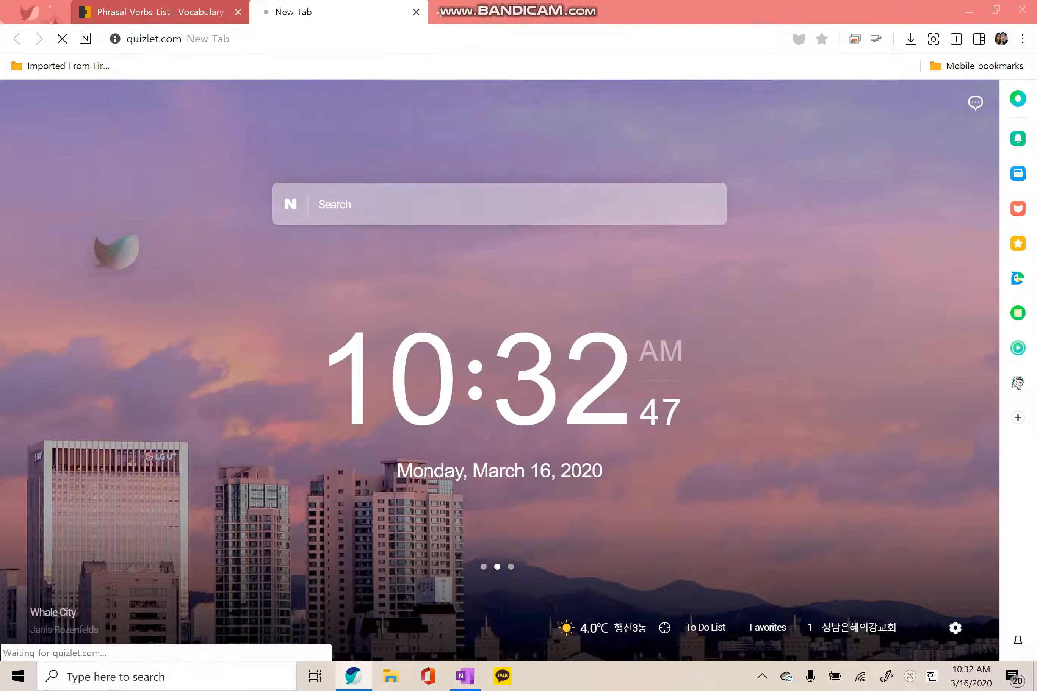
- Switch to Excel and create a blank workbook
key("super")
type("ex")
key("Return")
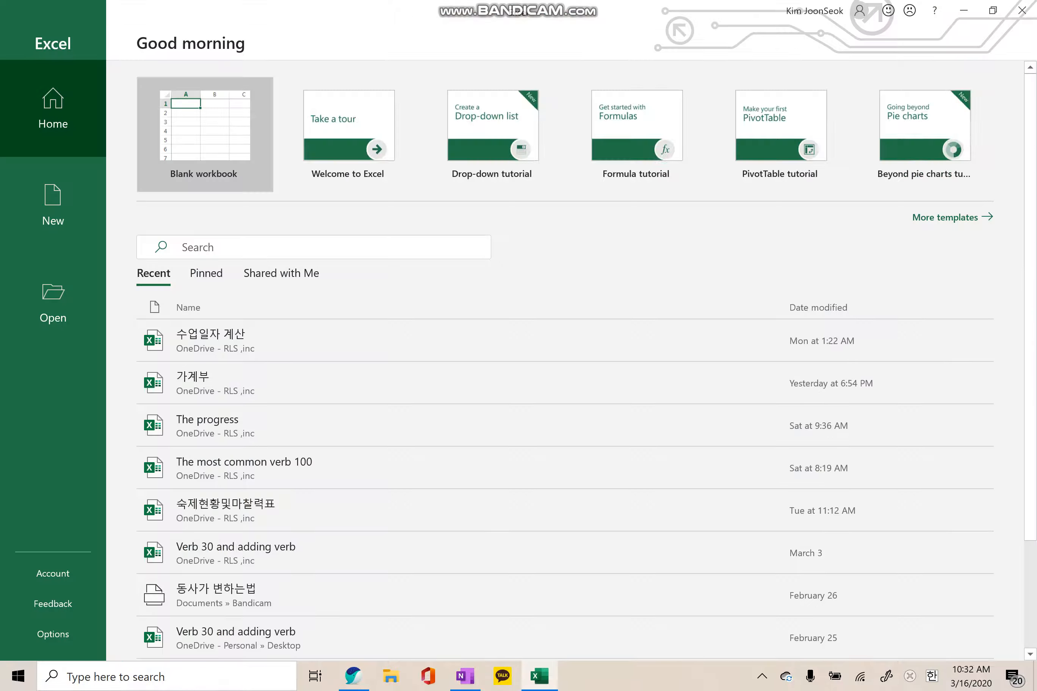
key("Return")
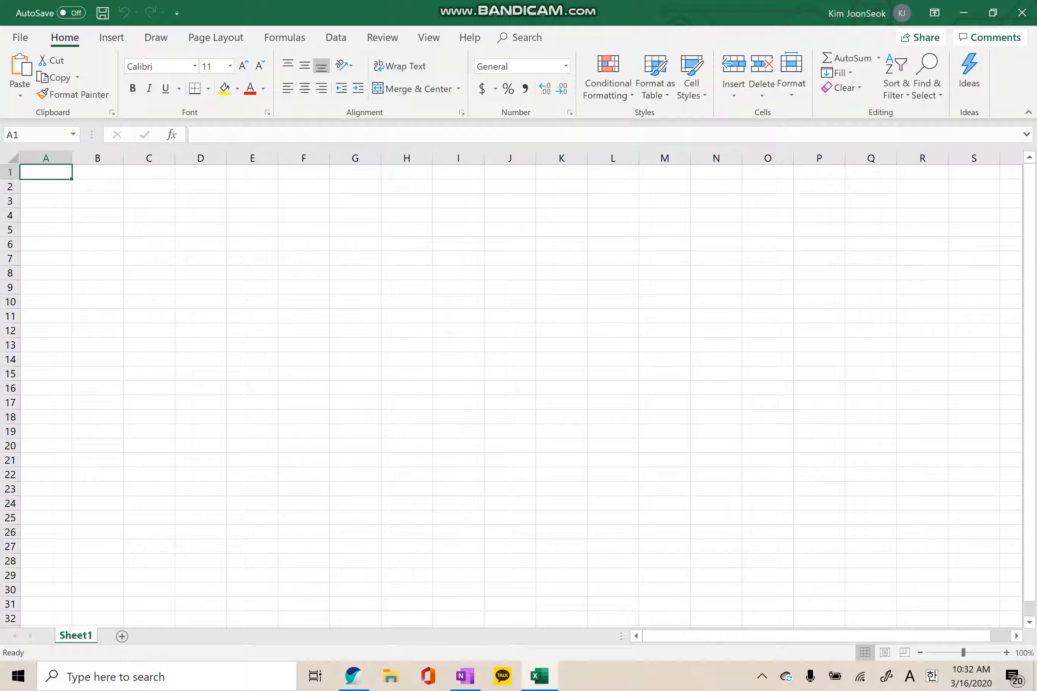
- Paste the copied phrasal verb table at A1, matching the destination formatting
key("ctrl+v")
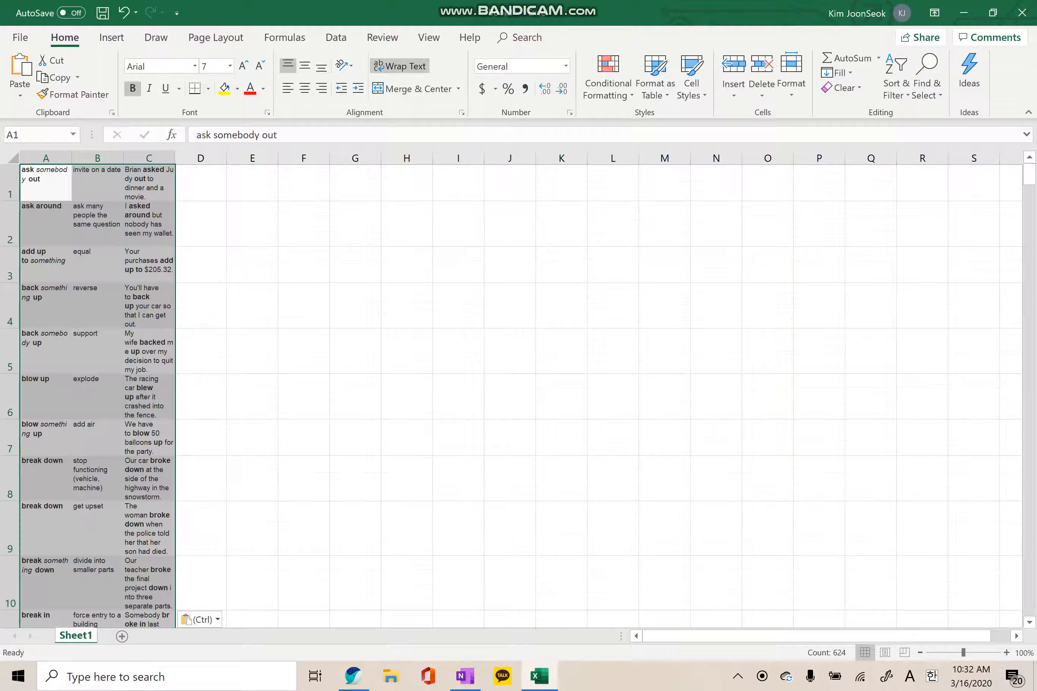
key("ctrl")
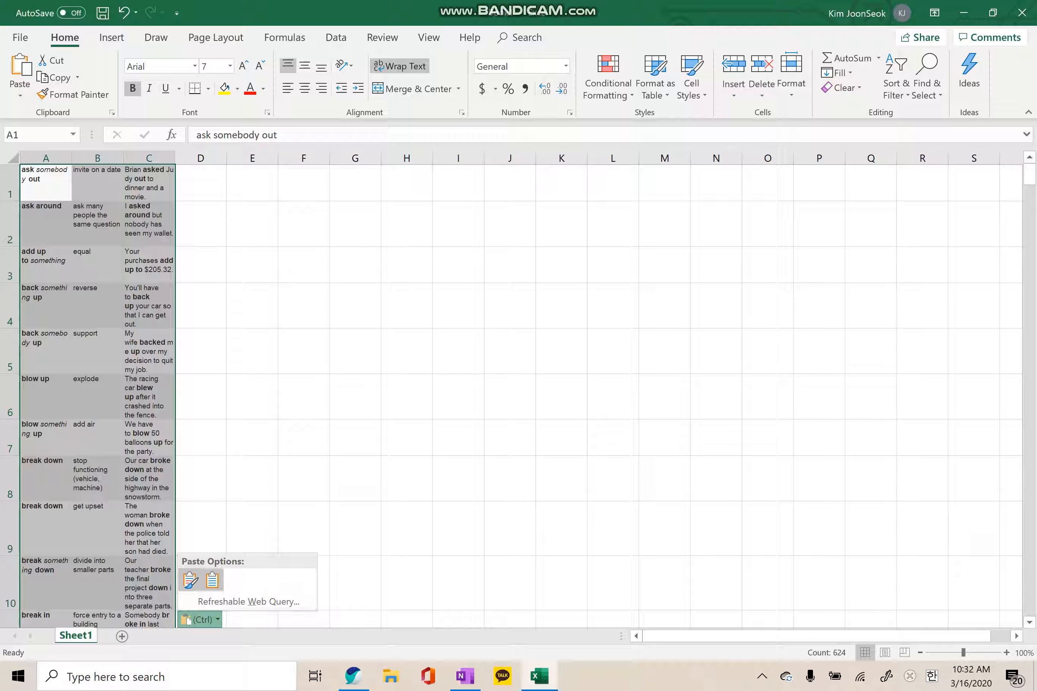
key("m")
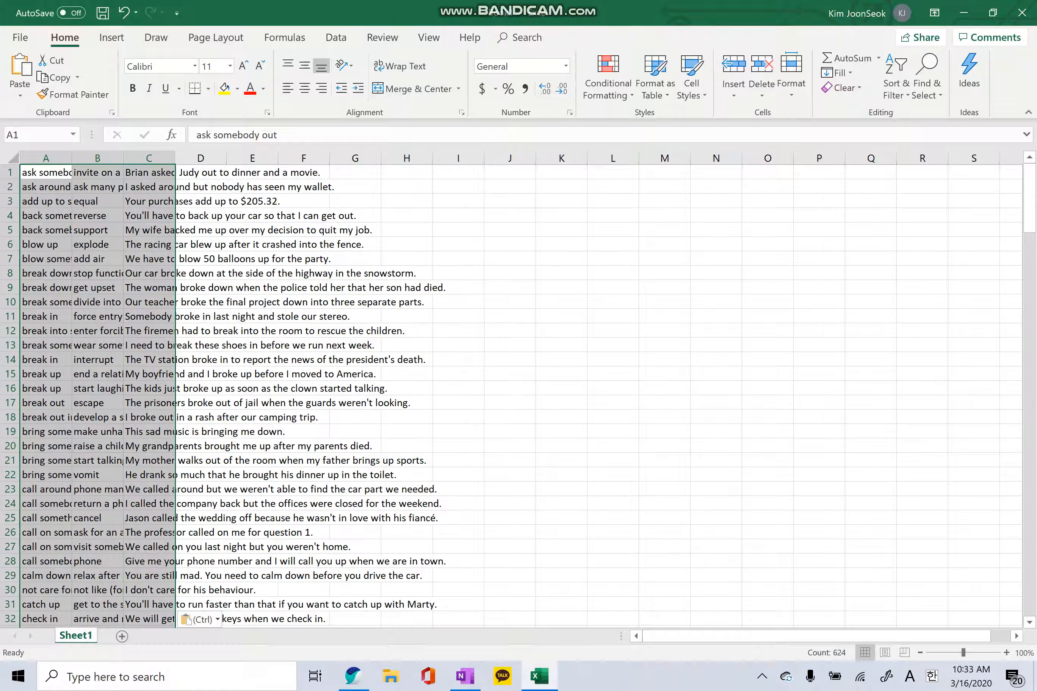
- Fit the widths of columns A, B and C to their contents and enlarge the sheet for reading
double_click(71, 158)
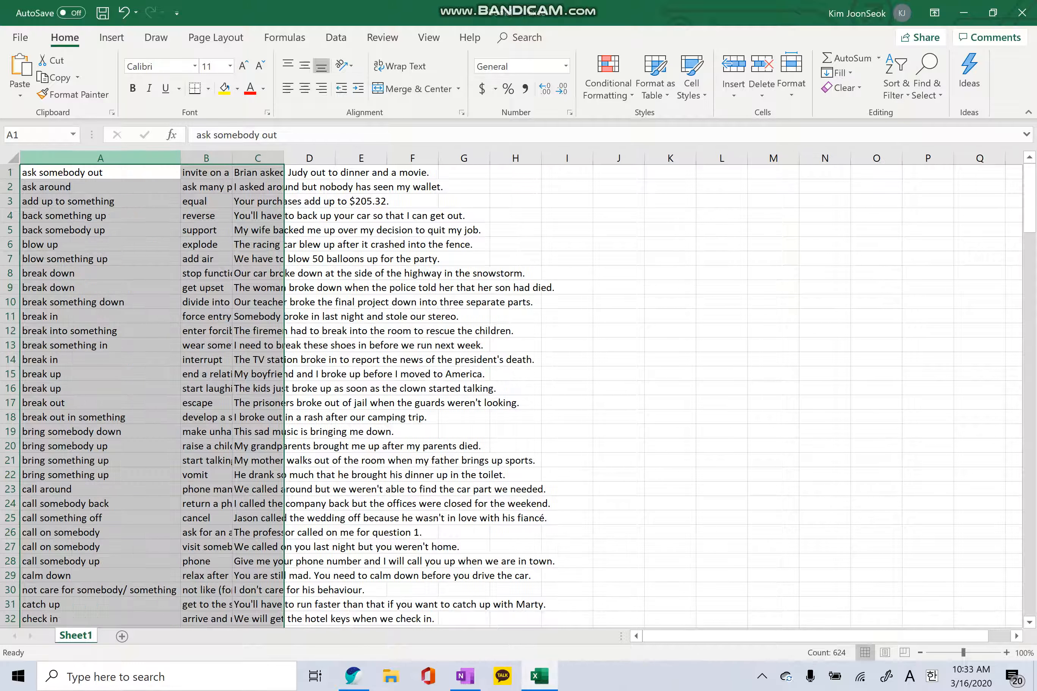
double_click(232, 158)
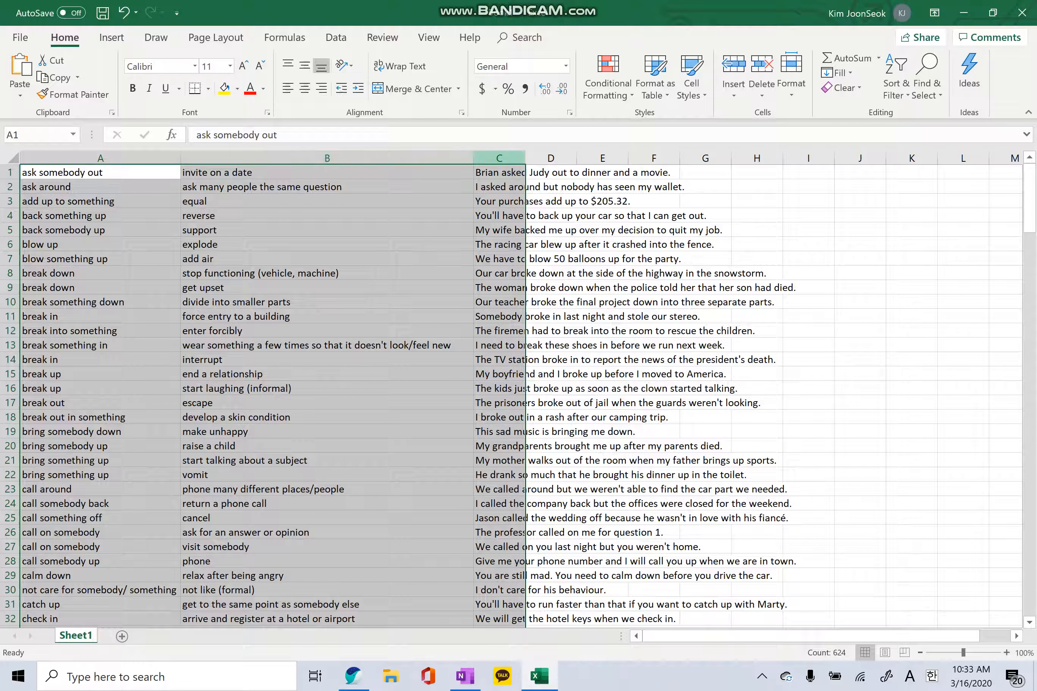
double_click(525, 158)
scroll(511, 396, "up", 6)
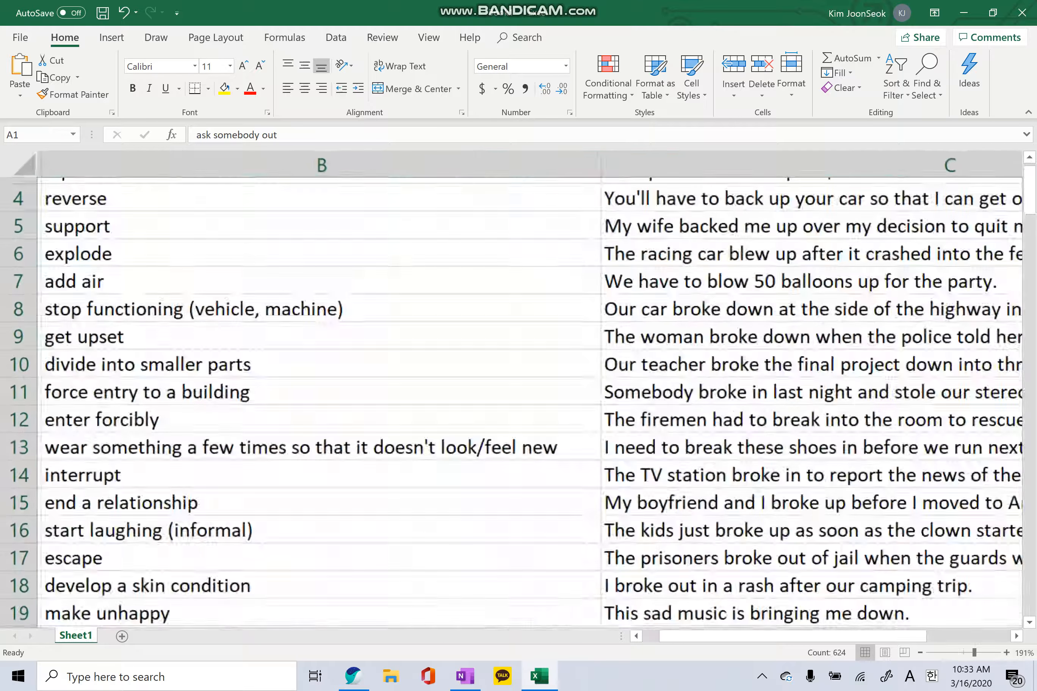
scroll(511, 397, "left", 5)
scroll(511, 397, "up", 1)
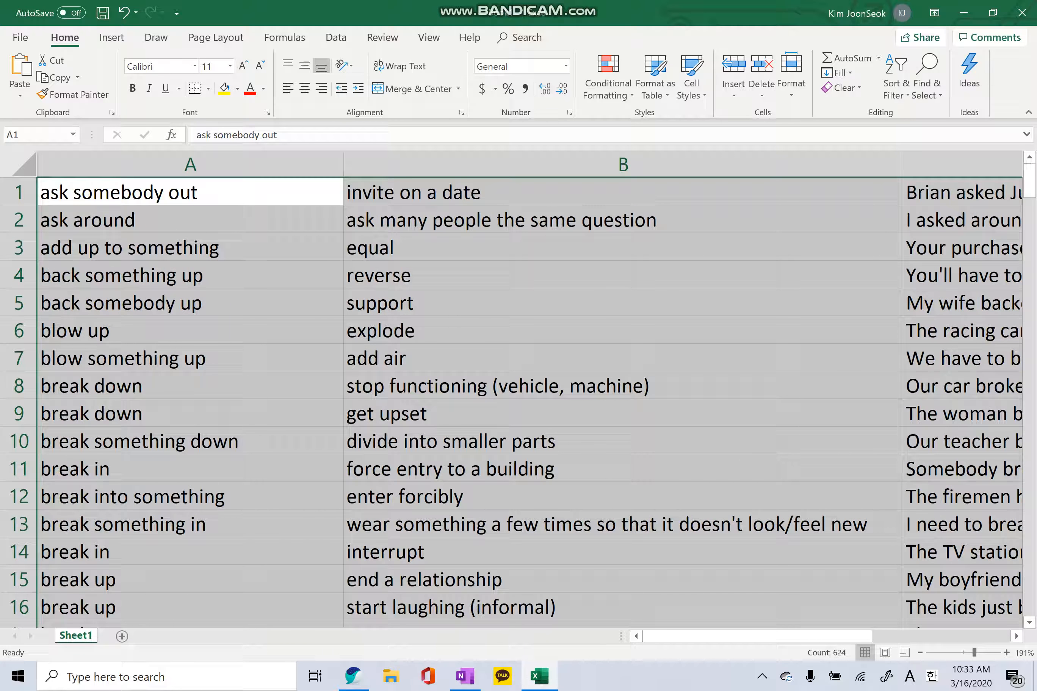
- Insert an empty column before the phrasal verbs in column A
left_click(191, 191)
left_click(622, 192)
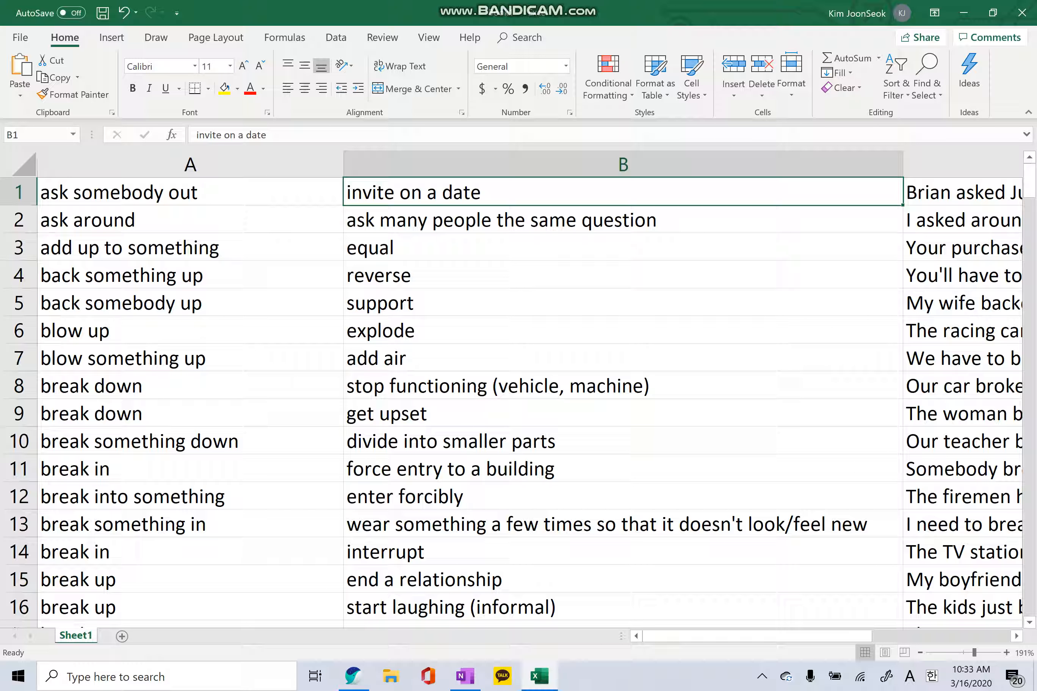
right_click(265, 161)
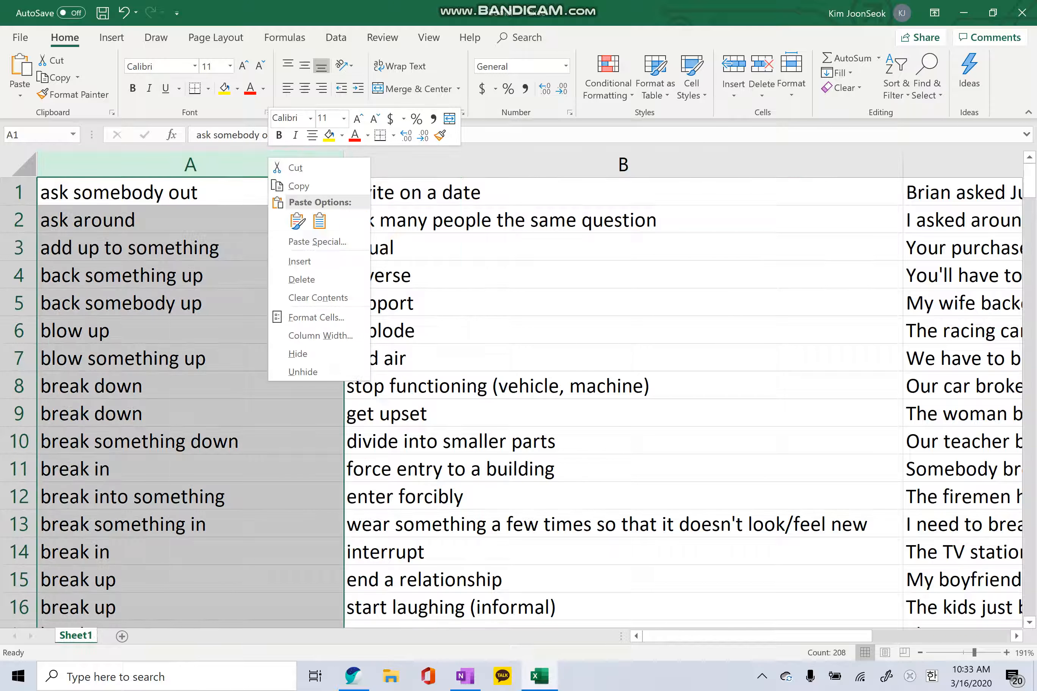
left_click(294, 260)
left_click(285, 219)
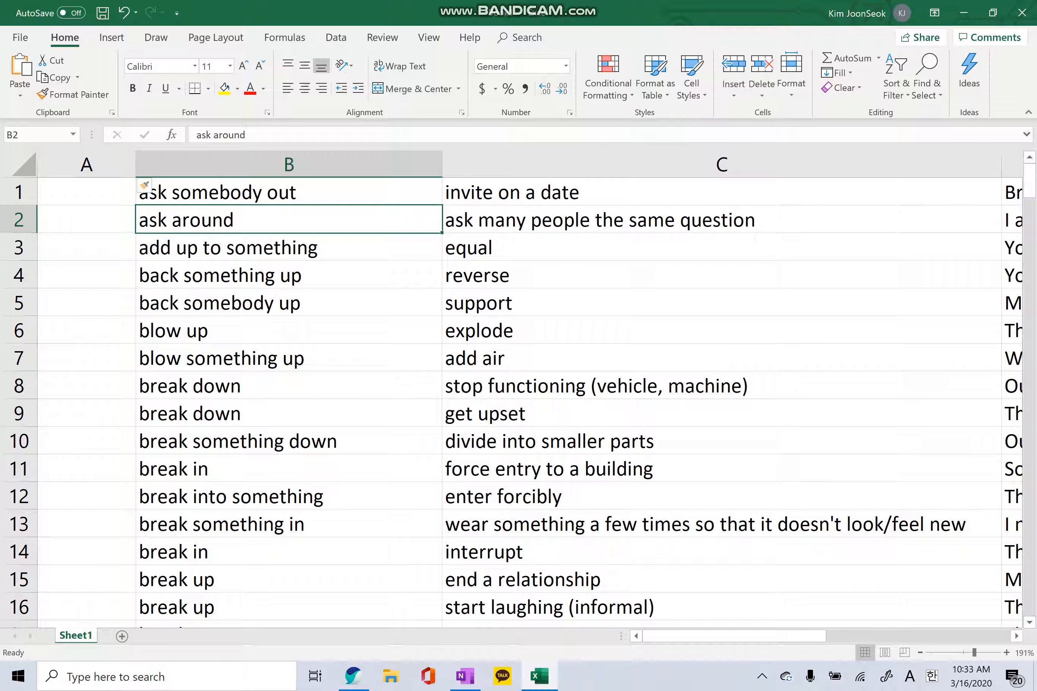
key("Down")
key("Down")
key("Up")
key("Up")
key("Up")
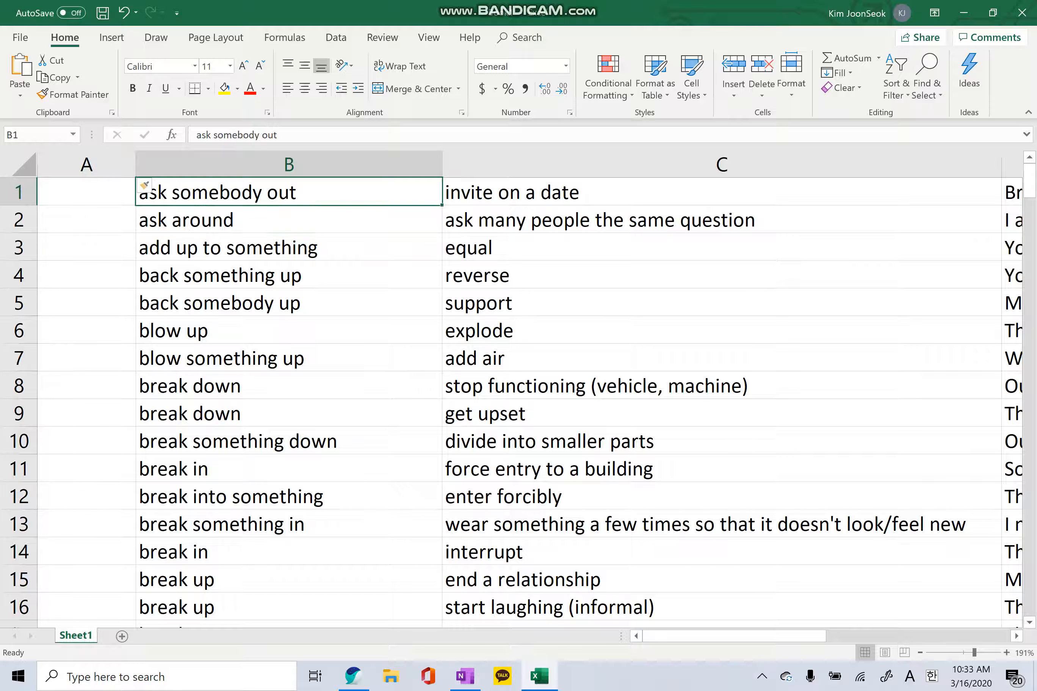
left_click(625, 220)
left_click(289, 193)
key("Down")
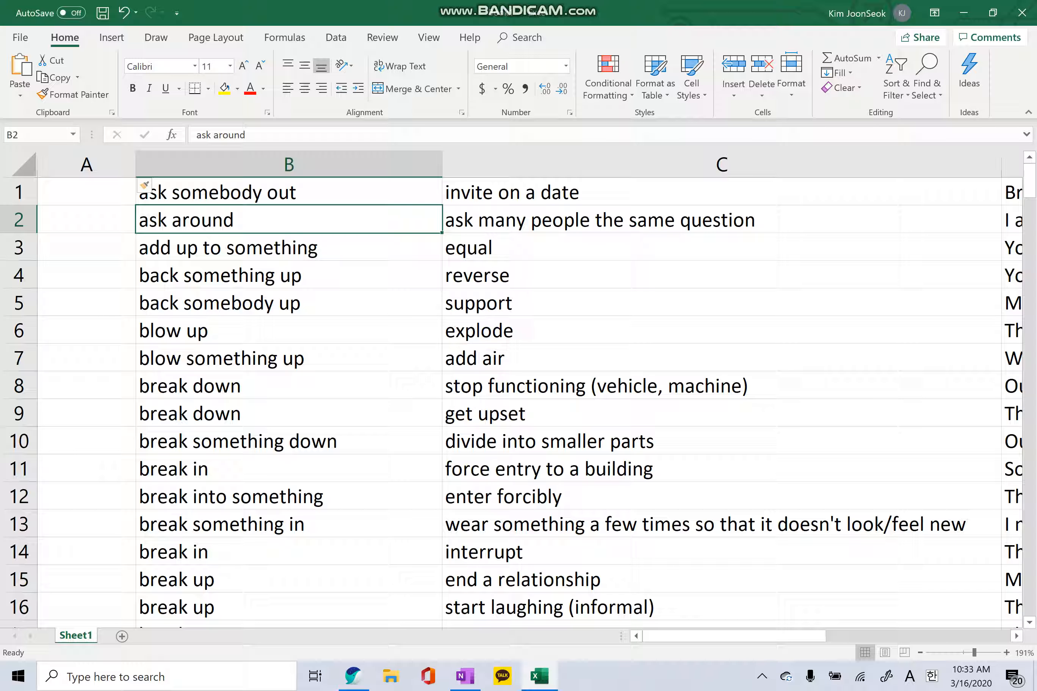
- Try the numbers 1 in A1 and 5 in A2 beside the first two phrasal verbs, and clear both cells
left_click(87, 192)
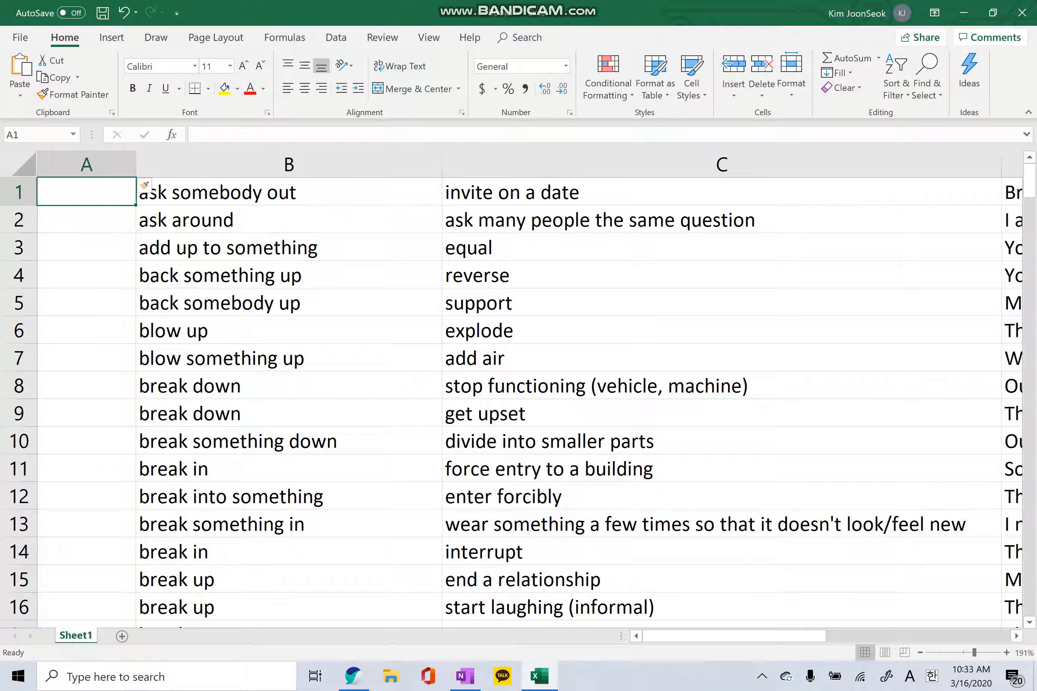
type("1")
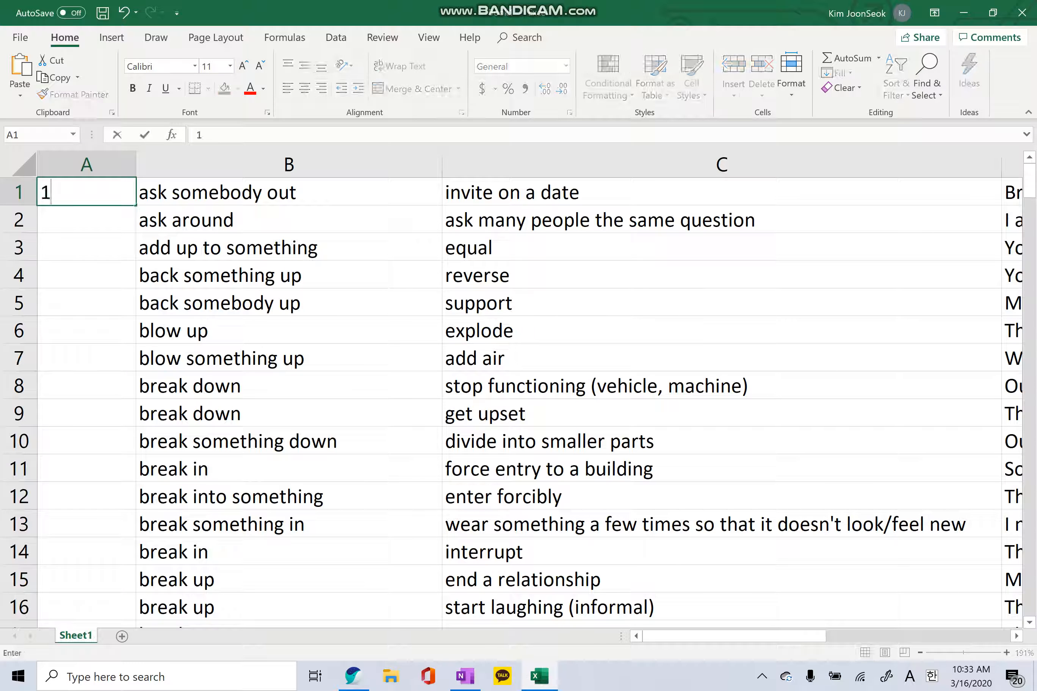
key("Return")
type("5")
key("Return")
key("Up")
key("Up")
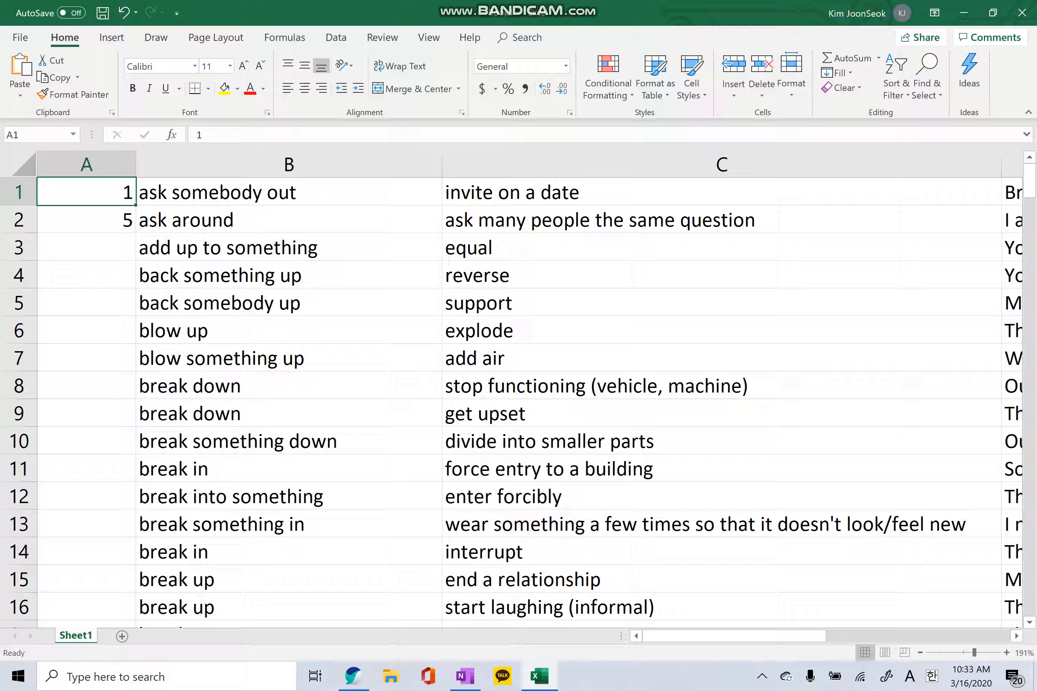
key("BackSpace")
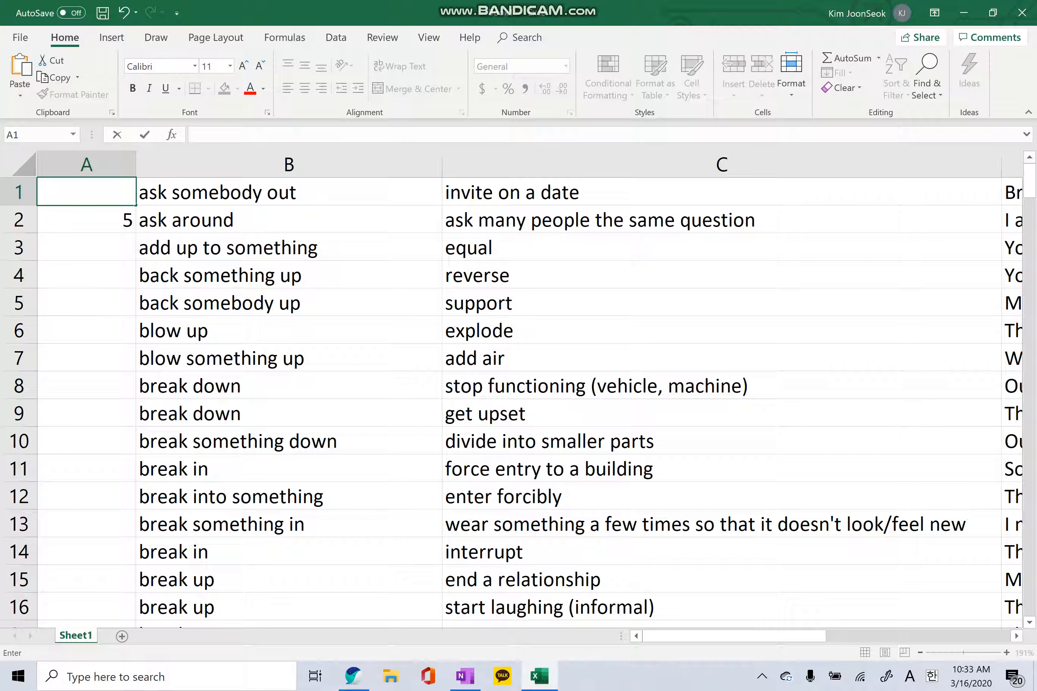
key("Return")
key("BackSpace")
key("Up")
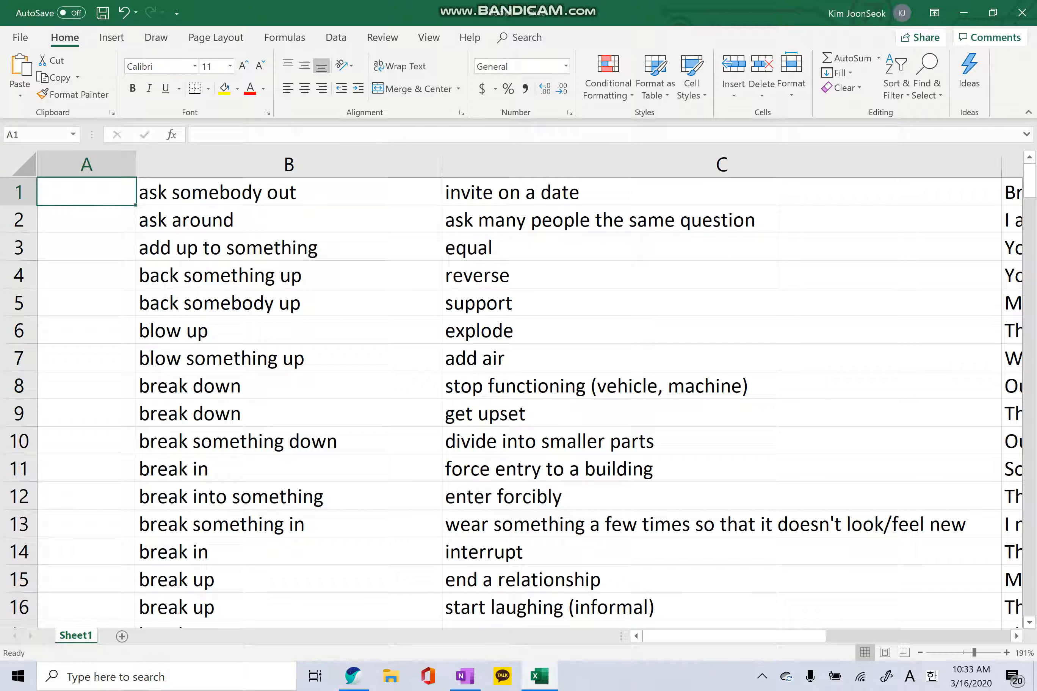
key("Down")
key("Up")
key("Down")
key("Up")
key("Down")
key("Up")
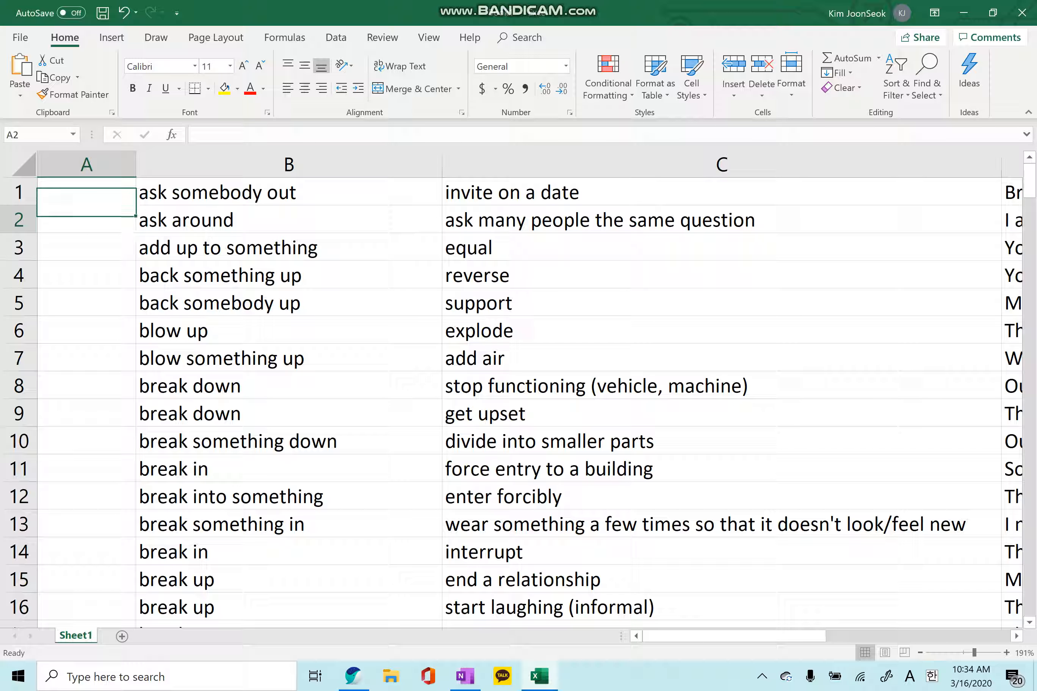
key("Down")
key("Up")
key("Down")
key("Up")
key("Down")
key("Up")
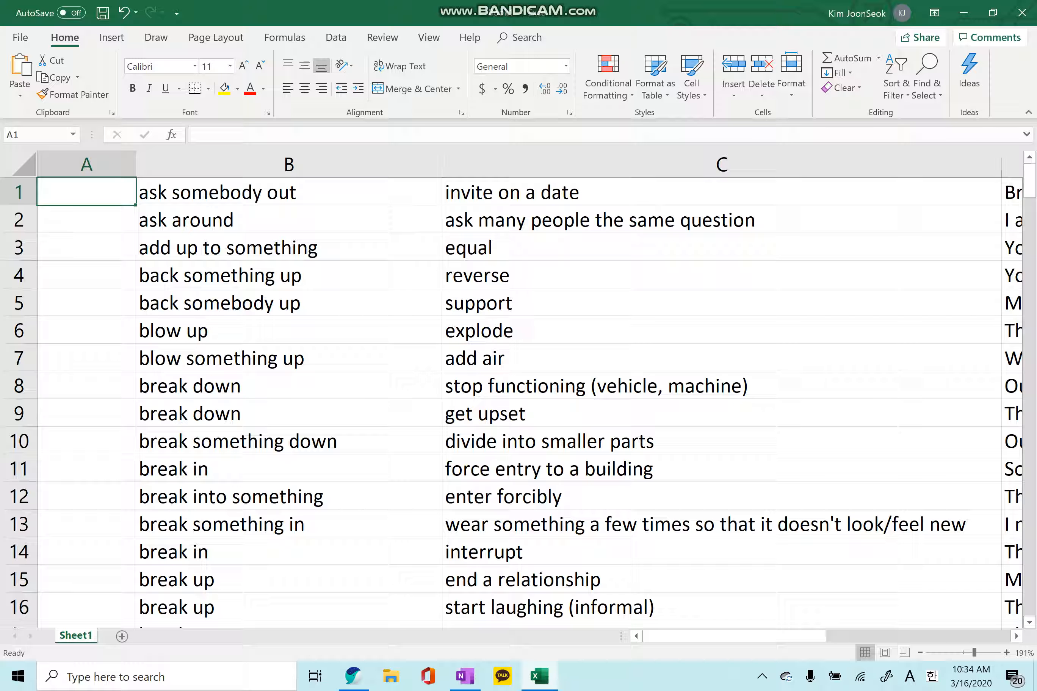
key("Right")
key("Left")
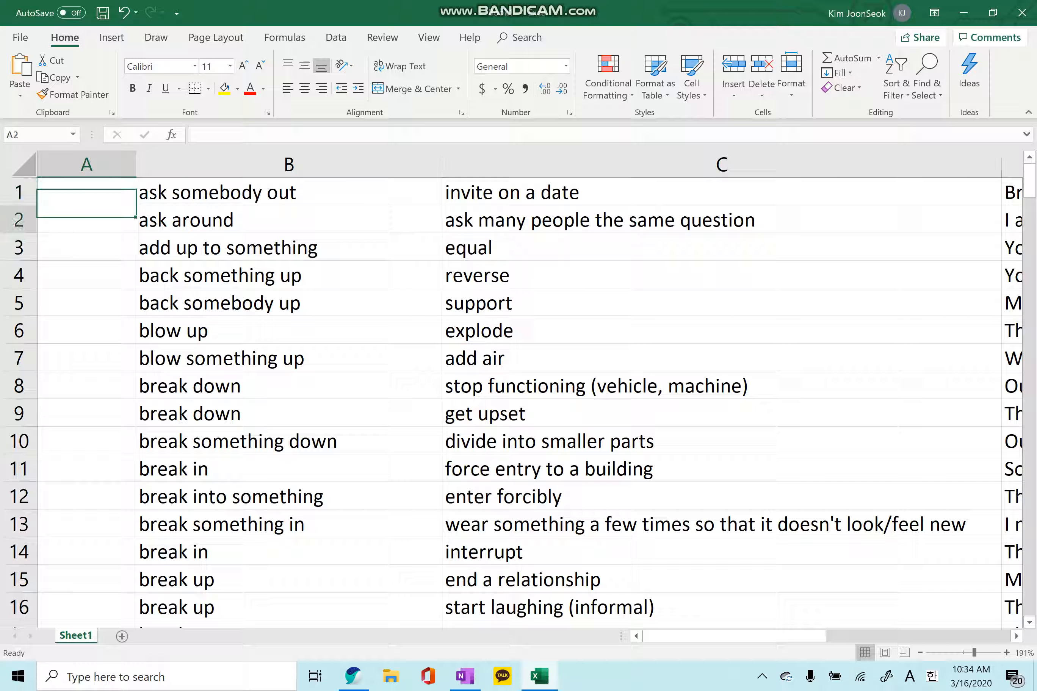
key("Right")
key("Left")
key("Right")
key("Left")
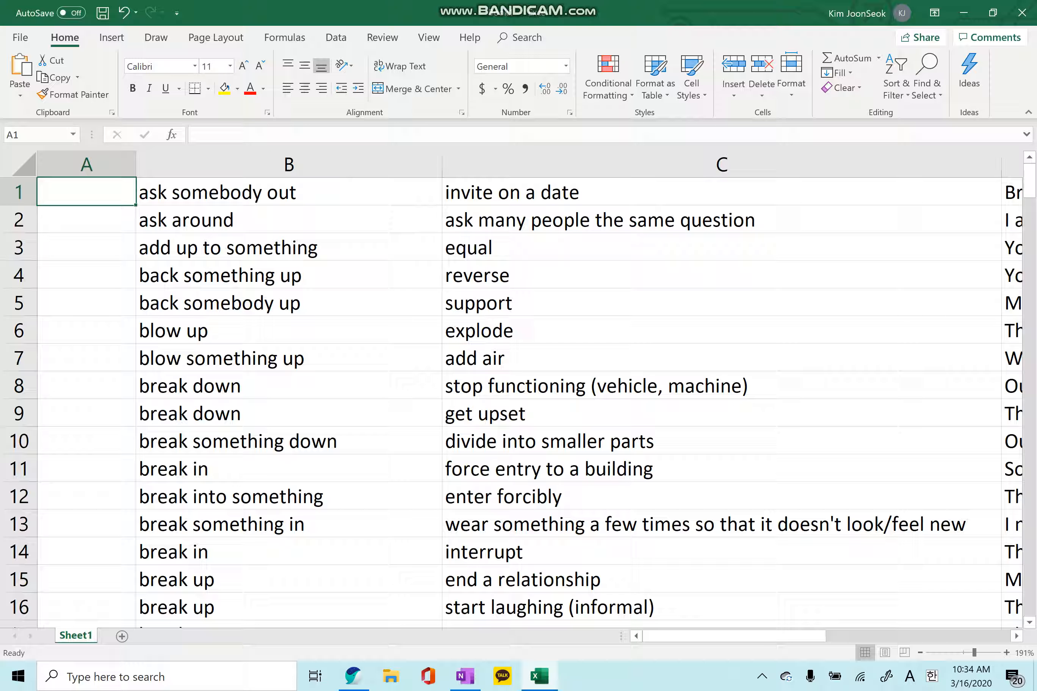
- Enter 3 in A1 beside "ask somebody out" and 2 in A2 beside "ask around"
type("3")
key("Return")
key("Up")
key("Down")
key("Up")
key("Down")
key("Up")
key("Down")
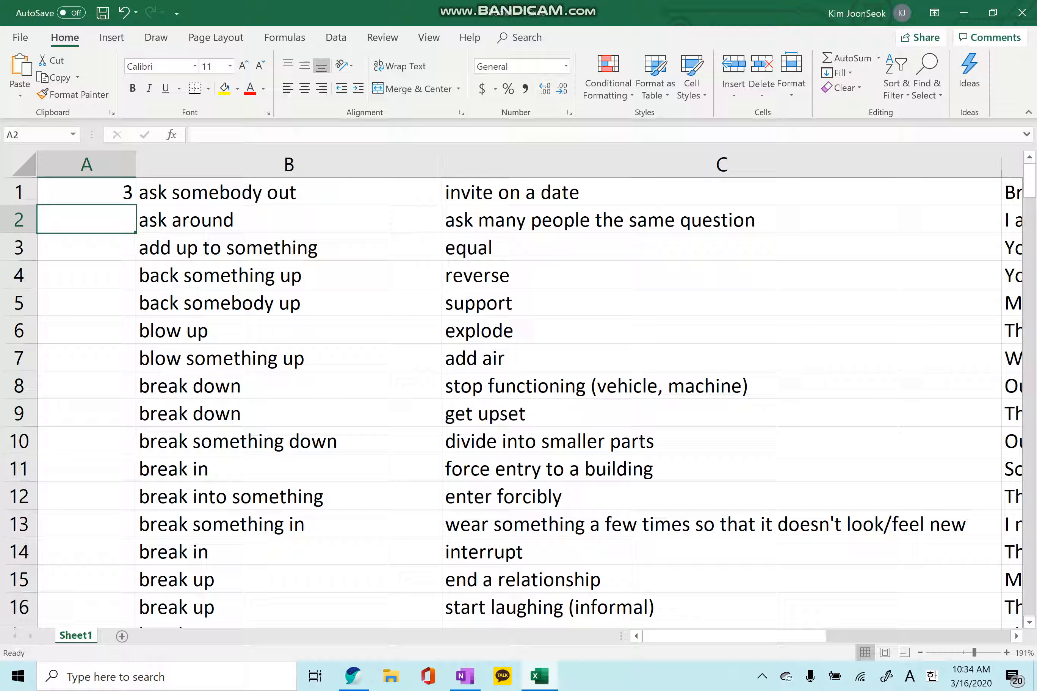
type("2")
key("Return")
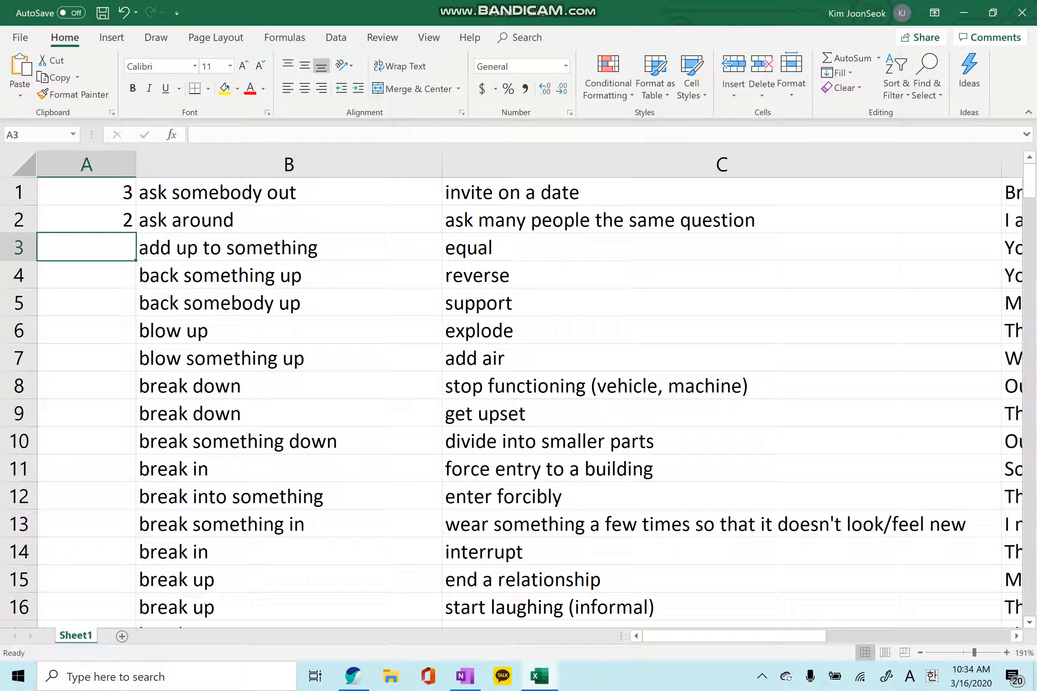
- Look through the unnumbered phrasal verbs from row 3 to row 24, going back and forth along column A
key("Down")
key("Down")
key("Down")
key("Down")
key("Down")
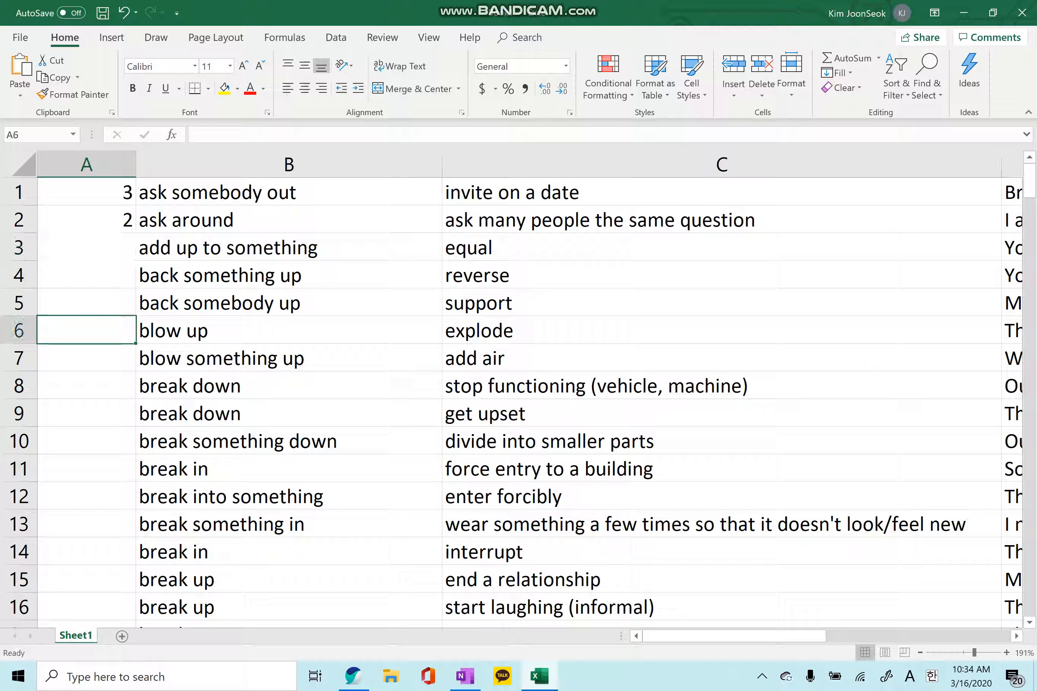
key("Down")
key("Down")
key("Down")
key("Down")
key("Up")
key("Up")
key("Up")
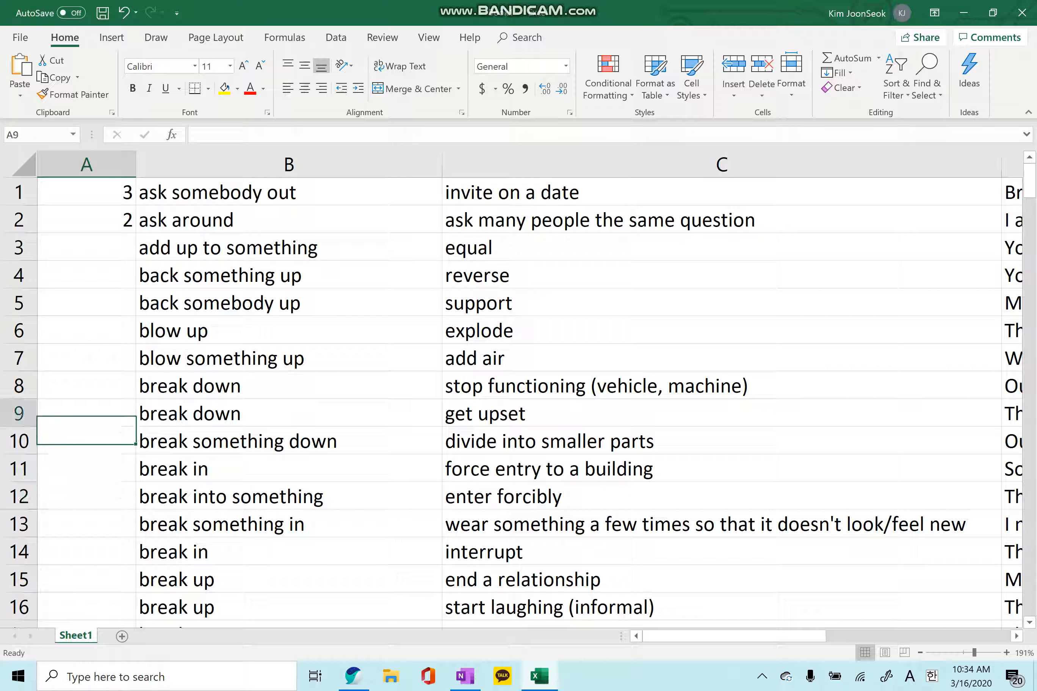
key("Down")
key("Down")
key("Down")
key("Down")
key("Down")
key("Down")
key("Down")
key("Down")
key("Down")
key("Down")
key("Down")
key("Down")
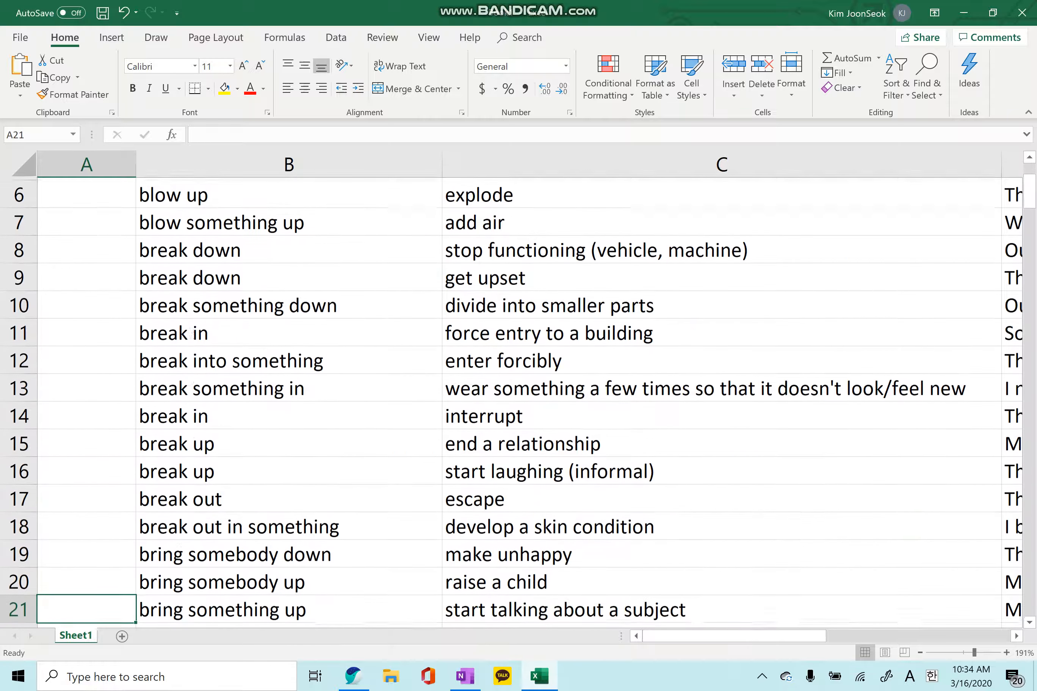
key("Up")
key("Up")
key("Up")
key("Up")
key("Up")
key("Up")
key("Up")
key("Up")
key("Up")
key("Up")
key("Up")
key("Up")
key("Down")
key("Down")
key("Down")
key("Down")
key("Down")
key("Down")
key("Down")
key("Down")
key("Down")
key("Down")
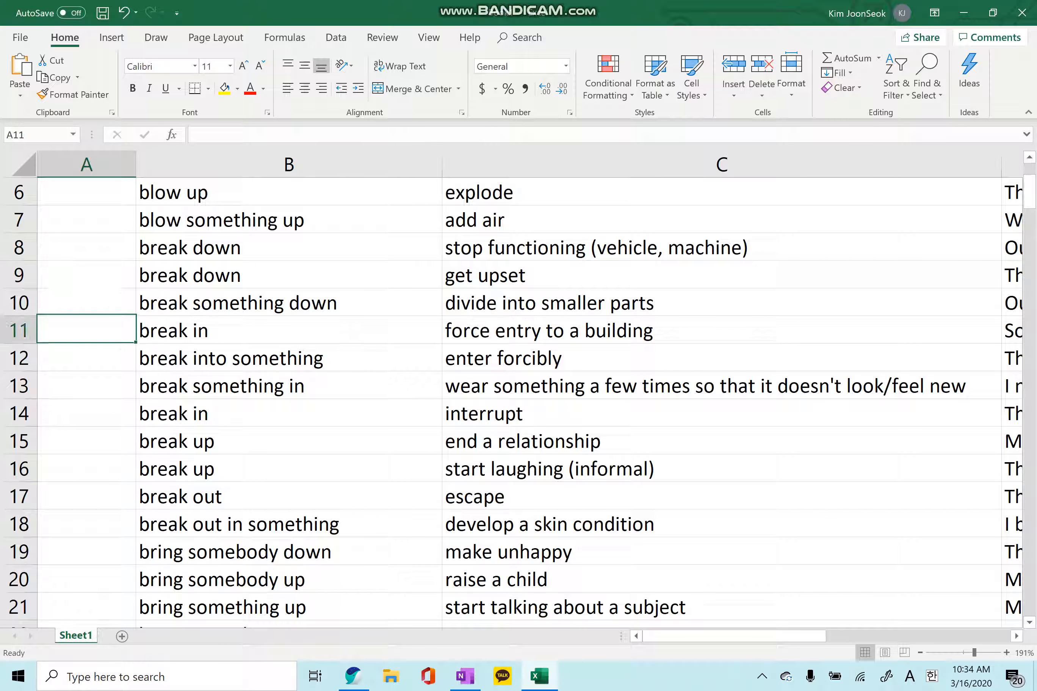
key("Down")
key("Down")
key("Down")
key("Down")
key("Down")
key("Down")
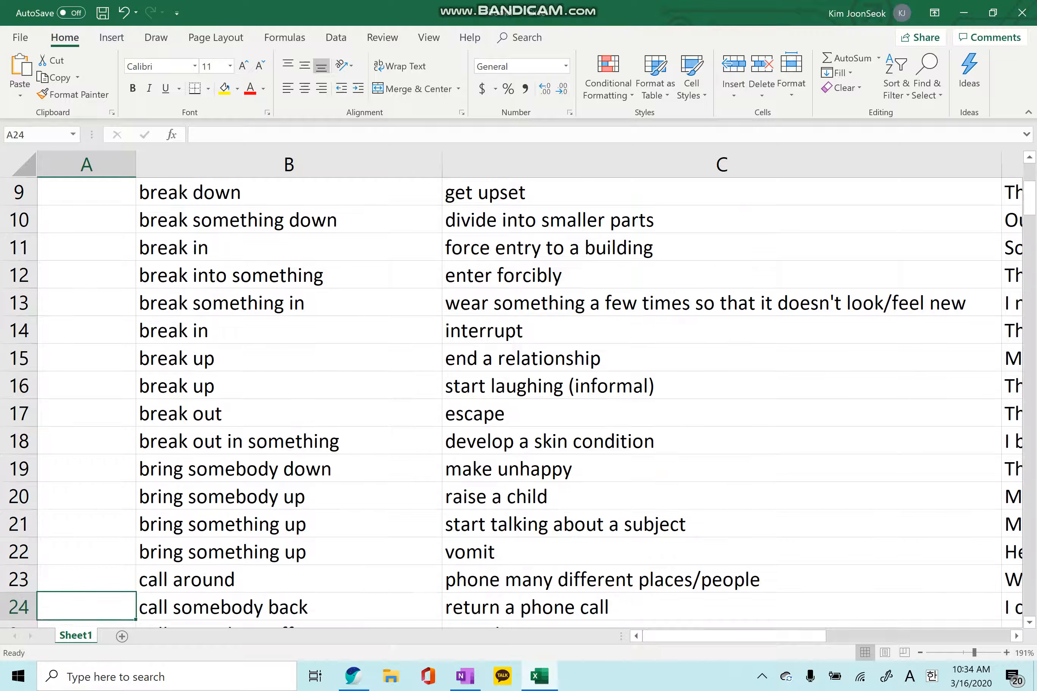
key("Up")
key("Up")
key("Up")
key("Up")
key("Up")
key("Up")
key("Up")
key("Up")
key("Up")
key("Up")
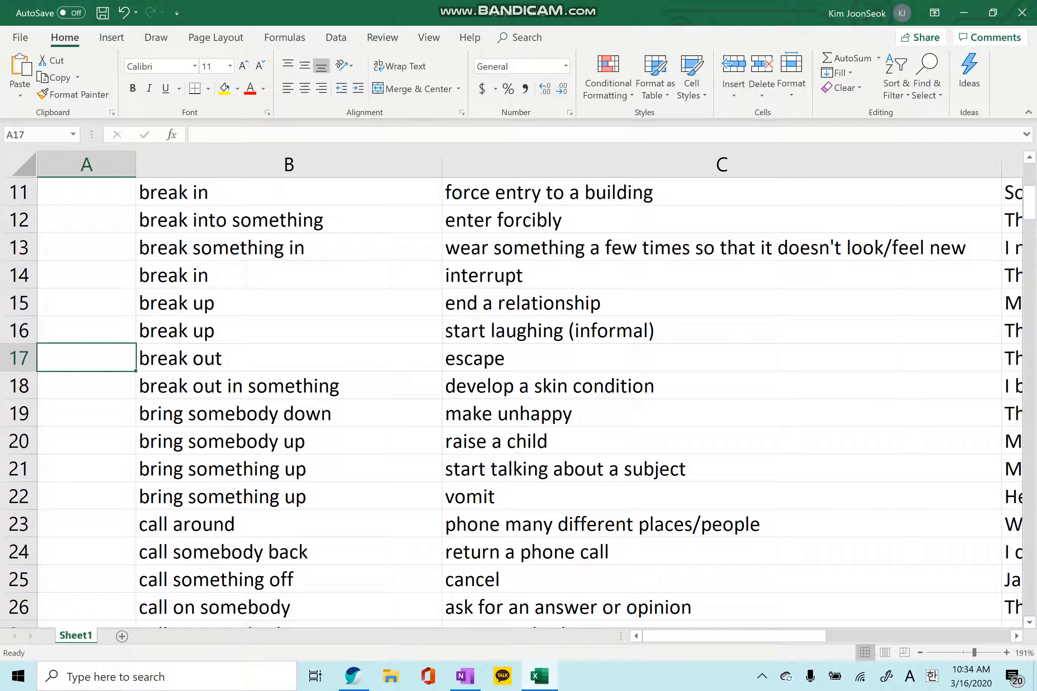
- Enter 3 in A15 beside "break up" with the meaning "end a relationship"
key("Down")
key("Up")
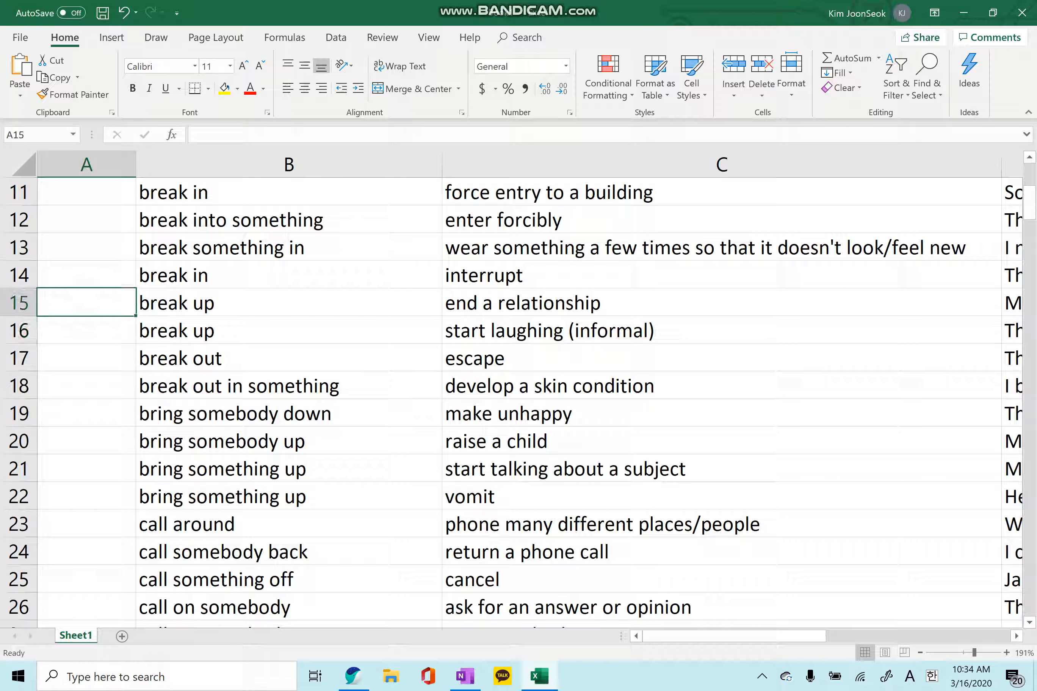
type("3")
key("Return")
- Look through the unnumbered phrasal verbs and meanings between rows 15 and 33, going back and forth along column A
key("Down")
key("Down")
key("Down")
key("Down")
key("Down")
key("Down")
key("Down")
key("Down")
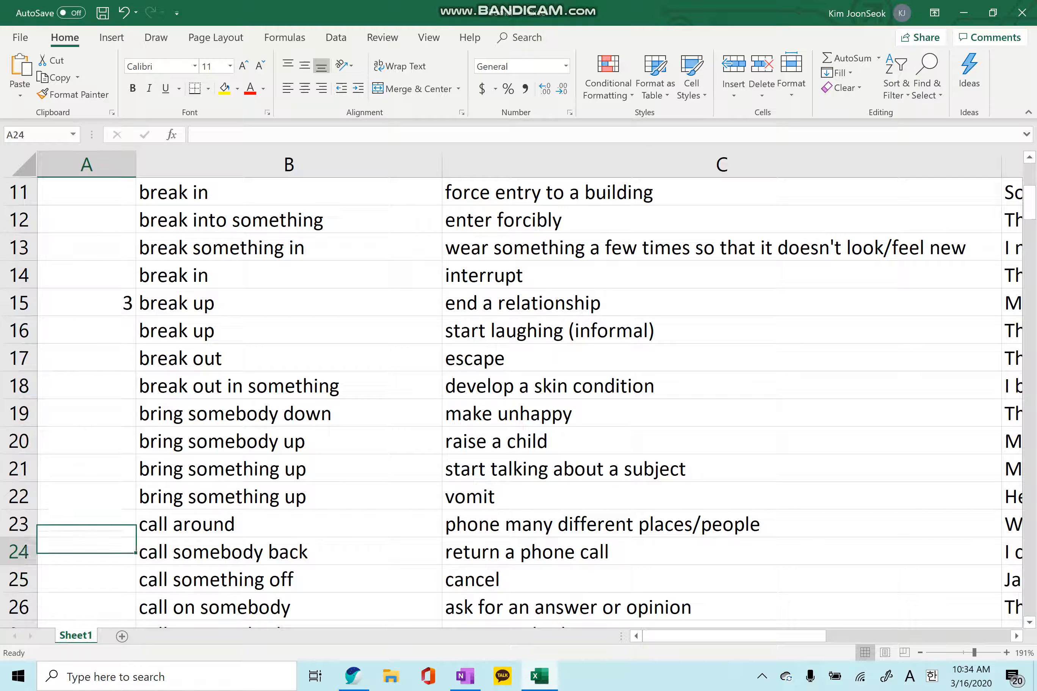
key("Down")
key("Down")
key("Down")
key("Down")
key("Up")
key("Up")
key("Up")
key("Up")
key("Up")
key("Up")
key("Up")
key("Up")
key("Up")
key("Up")
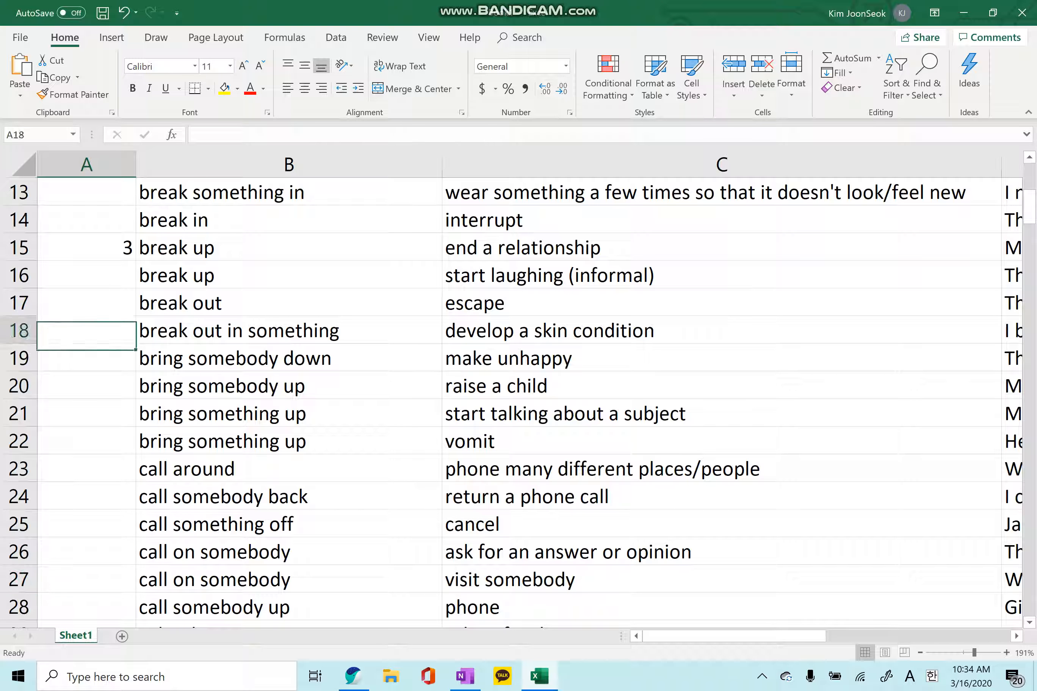
key("Down")
key("Down")
key("Down")
key("Down")
key("Down")
key("Down")
key("Down")
key("Down")
key("Down")
key("Down")
key("Down")
key("Down")
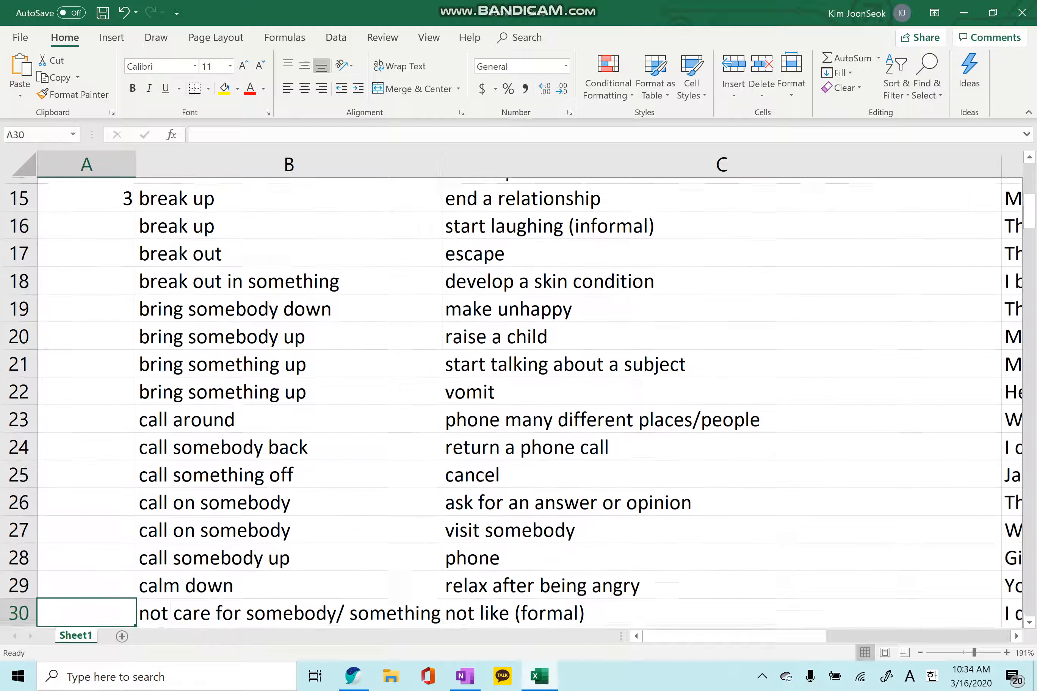
key("Down")
key("Down")
key("Down")
- Enter 2 in A25 beside "call something off" with the meaning "cancel"
key("Up")
key("Up")
key("Up")
key("Up")
key("Up")
key("Up")
key("Up")
key("Up")
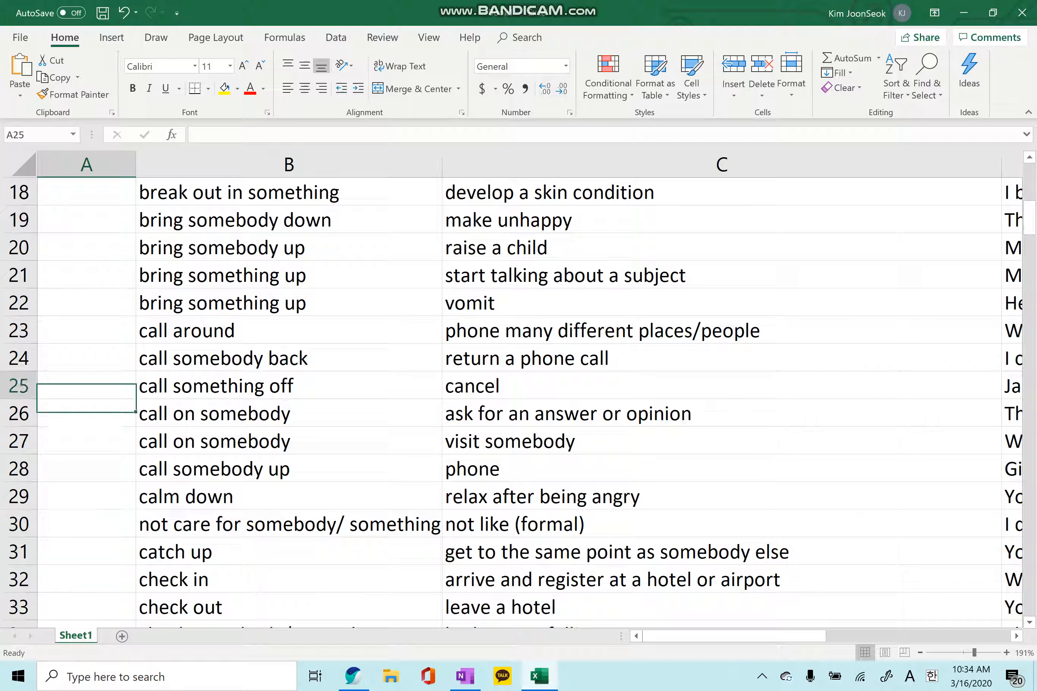
type("2")
key("Return")
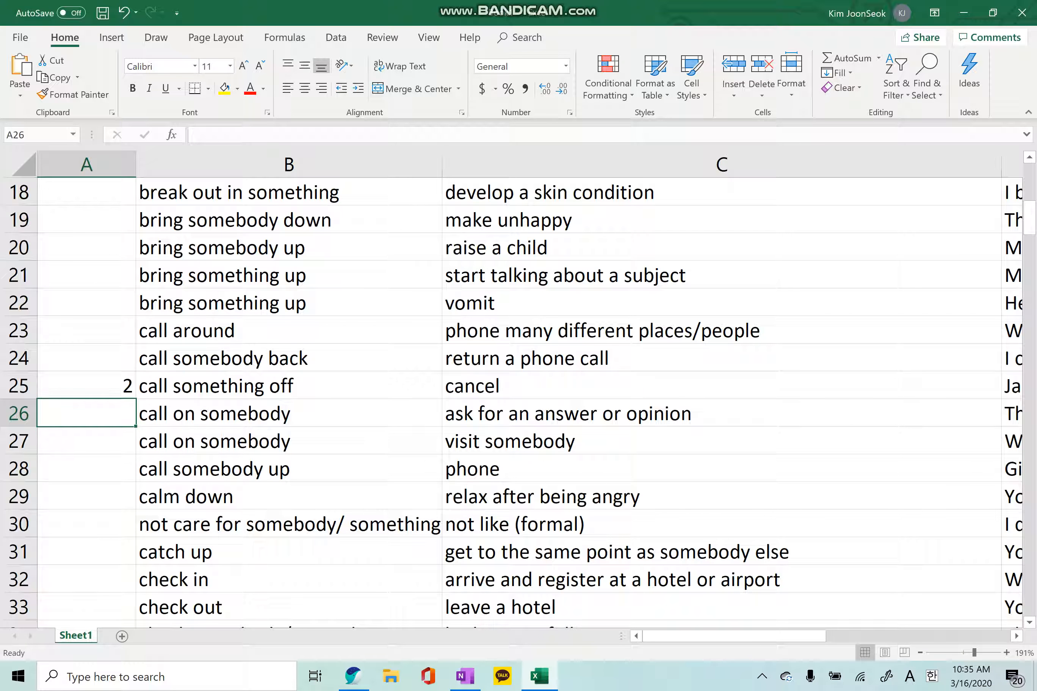
- Enter 2 in A26 beside "call on somebody" with the meaning "ask for an answer or opinion"
key("Down")
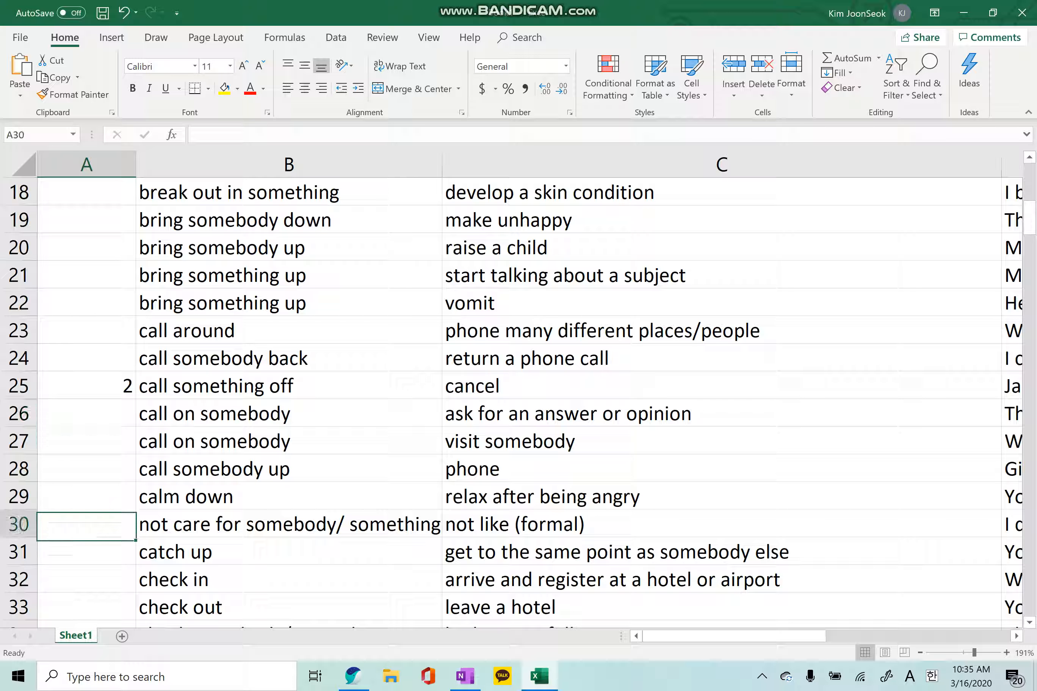
key("Up")
key("Up")
key("Up")
key("Up")
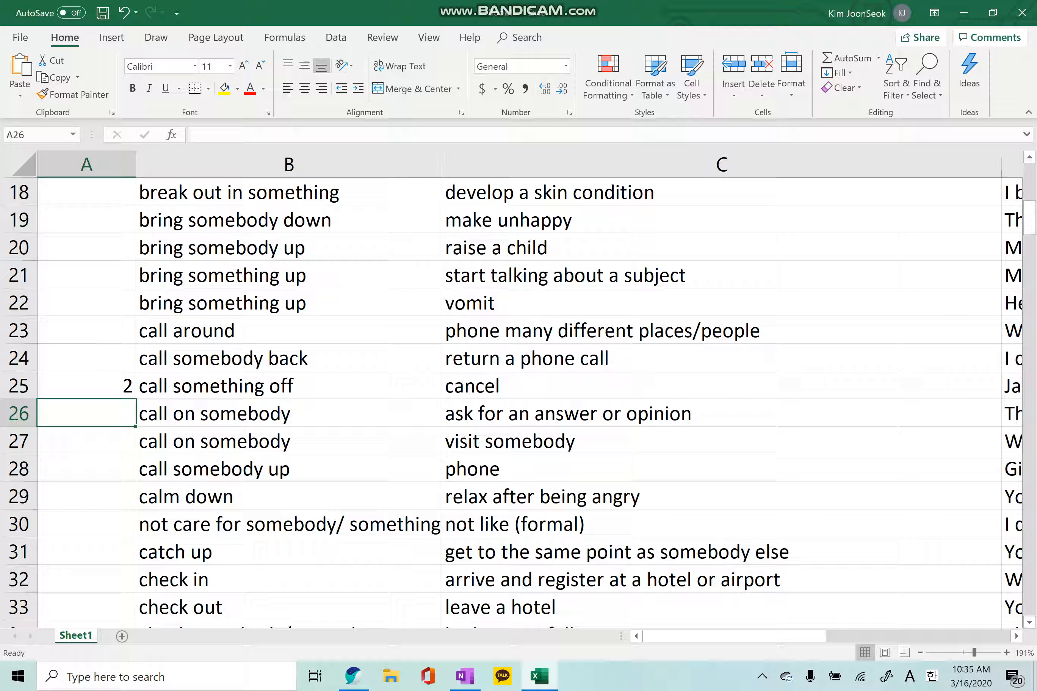
type("2")
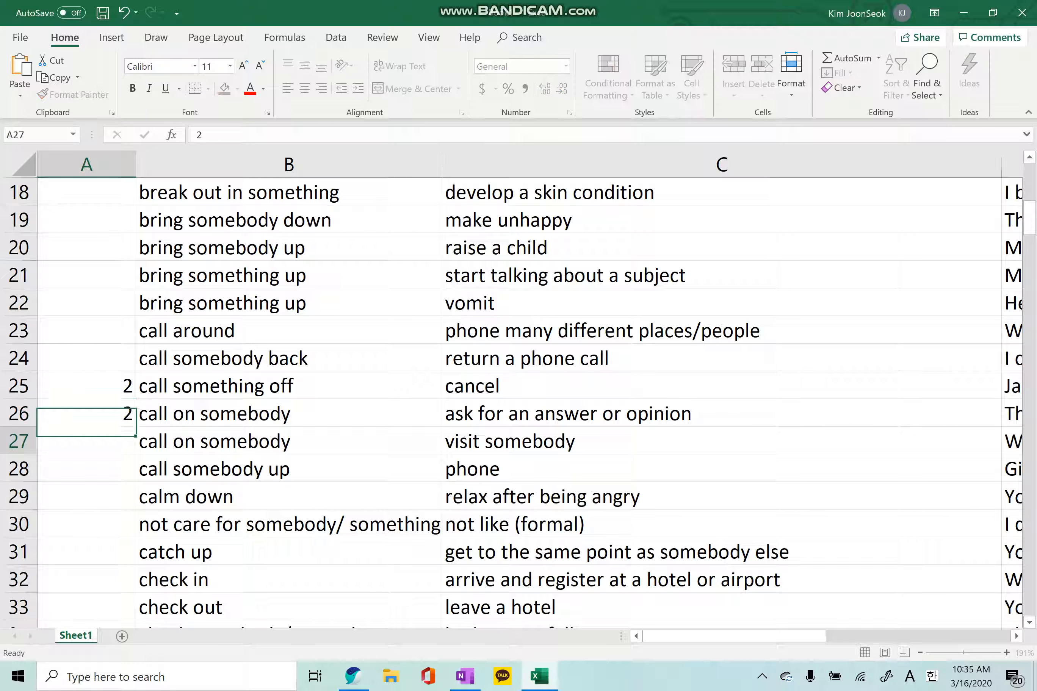
key("Return")
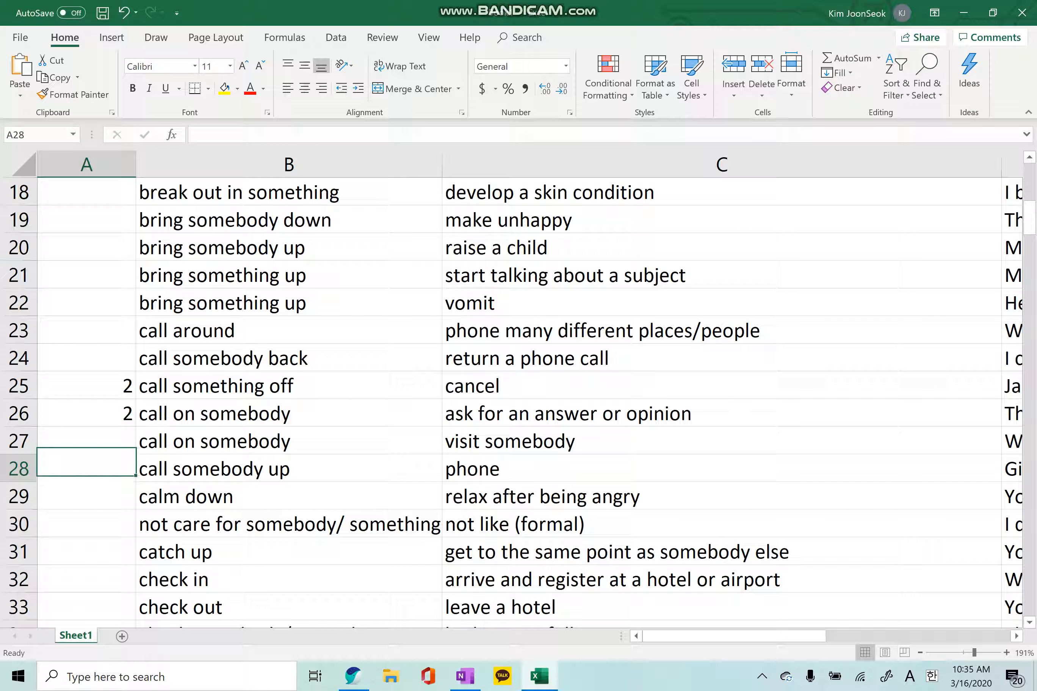
- Enter 2 in A29 beside "calm down" with the meaning "relax after being angry"
key("Down")
key("Down")
key("Down")
key("Down")
key("Down")
key("Down")
key("Down")
key("Down")
key("Up")
key("Up")
key("Up")
key("Up")
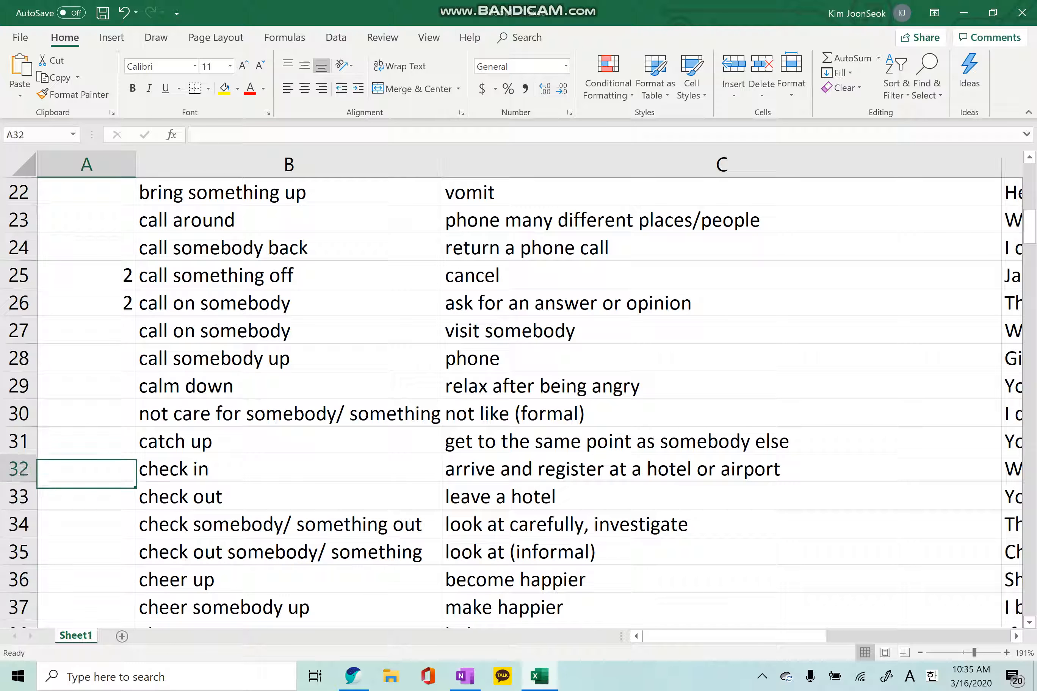
key("Up")
key("Down")
key("Down")
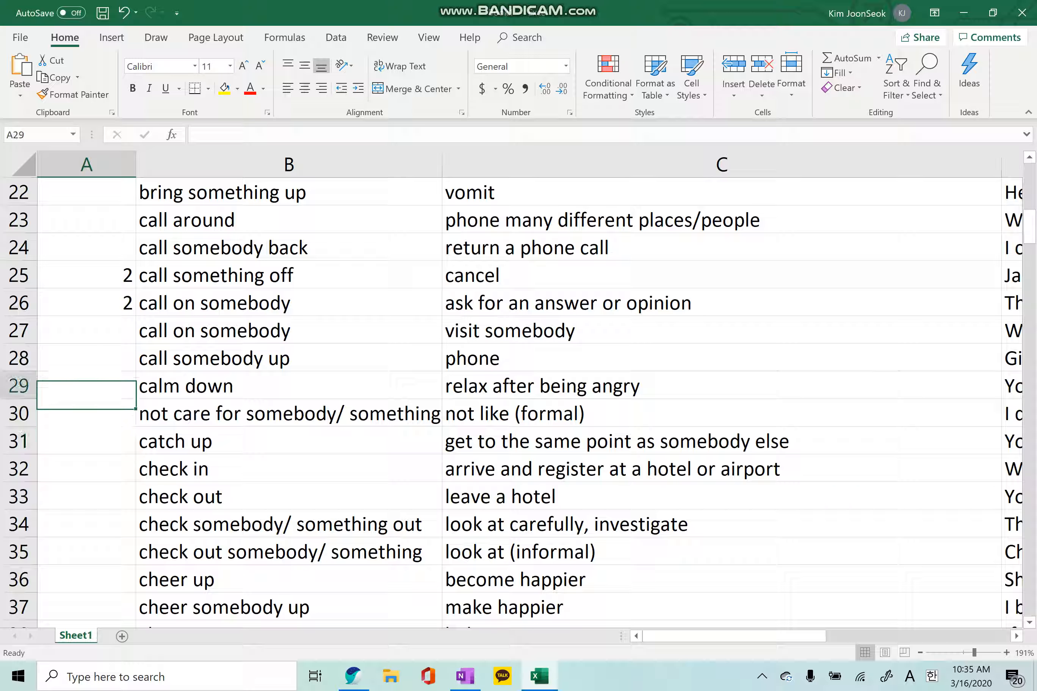
type("2")
key("Return")
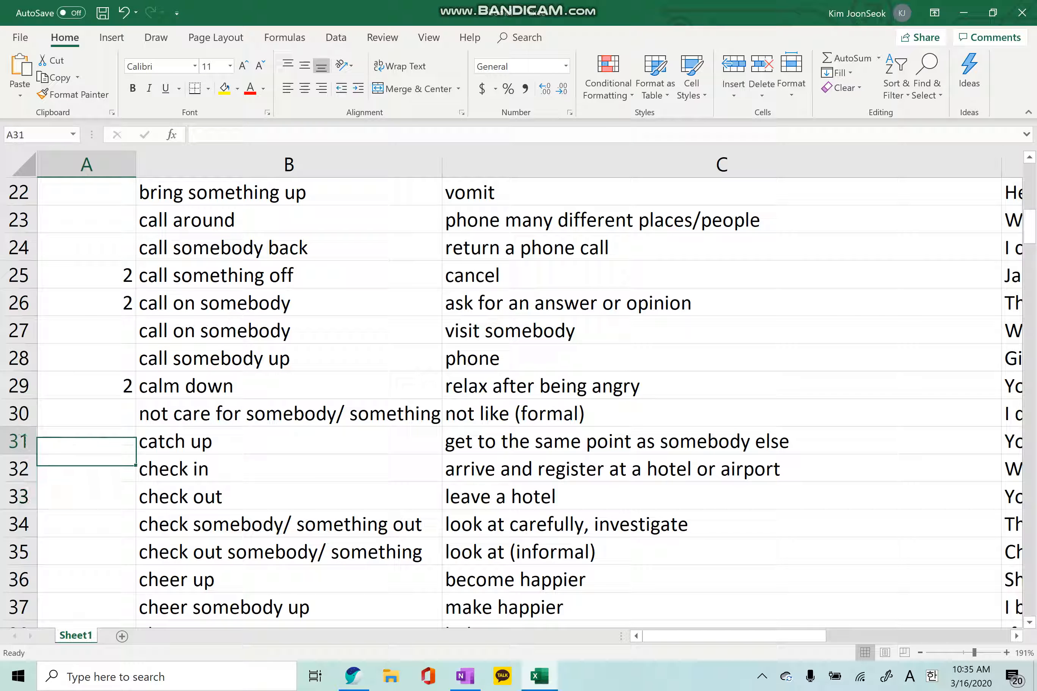
- Check the unnumbered phrasal verbs from "catch up" in row 31 down to row 39 and back
key("Down")
key("Down")
key("Down")
key("Down")
key("Down")
key("Down")
key("Down")
key("Down")
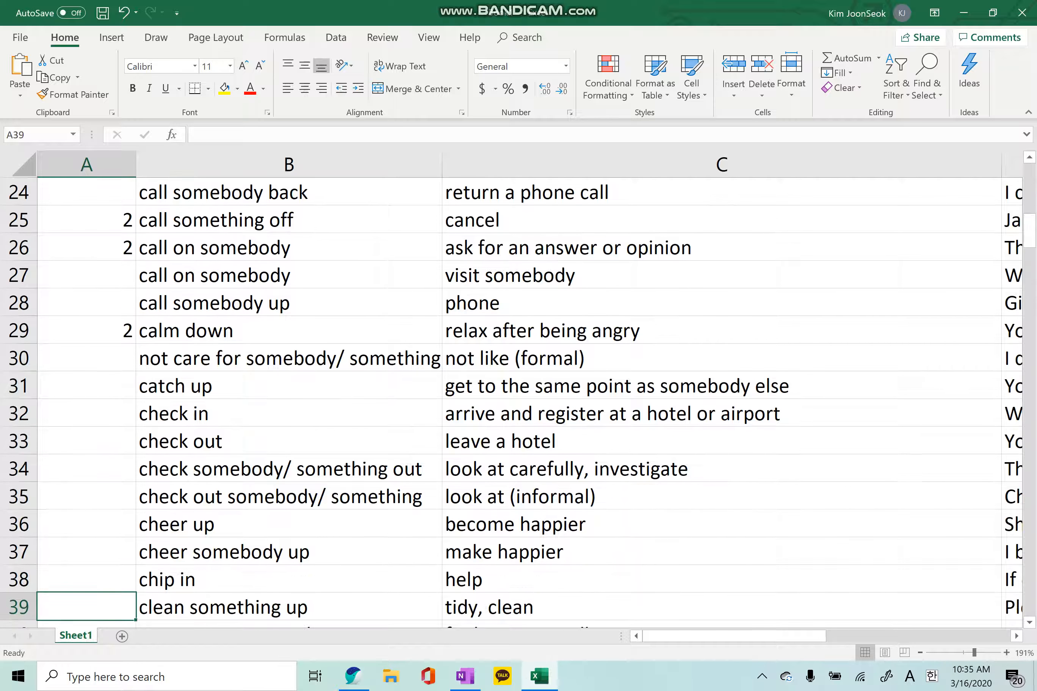
key("Up")
key("Up")
key("Up")
key("Up")
key("Up")
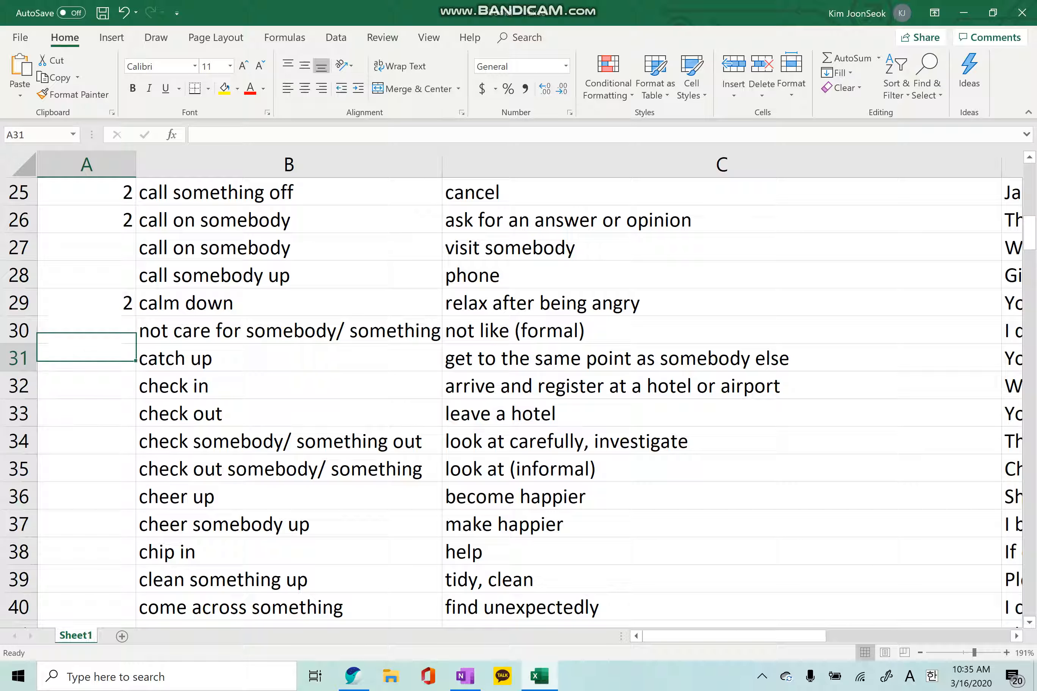
- Select column A from the "not care for somebody/ something" row up to row 1 to review the numbered entries
key("shift+Up")
key("shift+Up")
key("shift+Up")
key("shift+Up")
key("shift+Up")
key("shift+Up")
key("shift+Up")
key("shift+Up")
key("shift+Up")
key("shift+Up")
key("shift+Up")
key("shift+Up")
key("shift+Up")
key("shift+Up")
key("shift+Up")
key("shift+Up")
key("shift+Up")
key("shift+Up")
key("shift+Up")
key("shift+Up")
key("shift+Up")
key("shift+Up")
key("shift+Up")
key("shift+Up")
key("shift+Up")
key("shift+Up")
key("shift+Up")
key("shift+Up")
key("shift+Up")
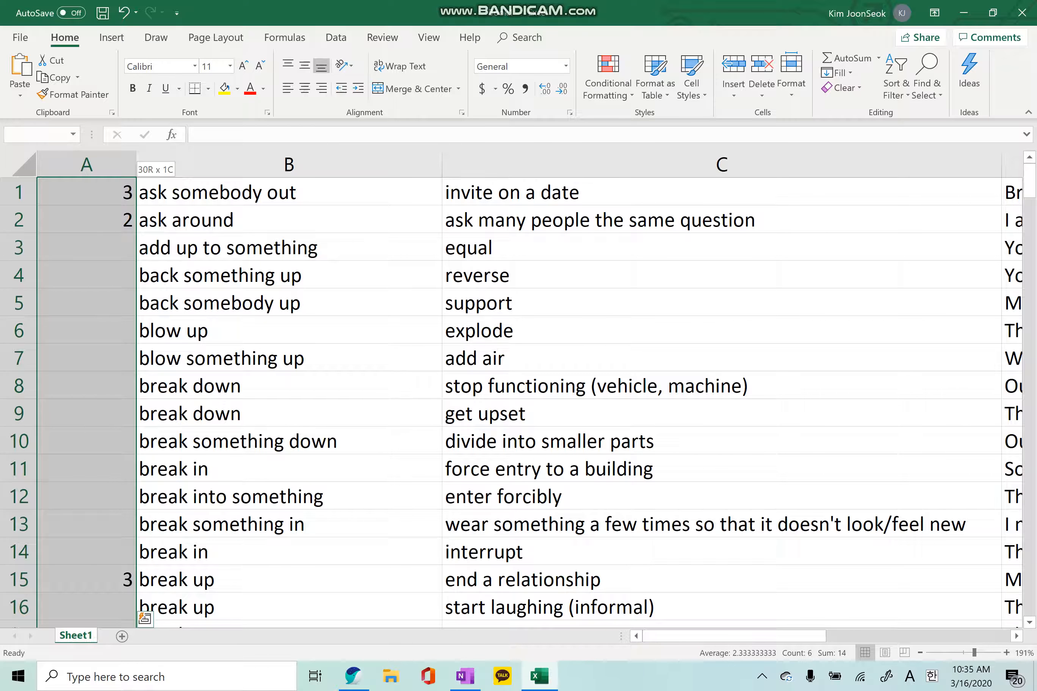
key("ctrl+shift+Down")
key("ctrl+shift+Down")
- Look through the phrasal verbs and meanings from "calm down" in row 29 to "come down with something" in row 42
key("Down")
key("Down")
key("Down")
key("Down")
key("Down")
key("Down")
key("Down")
key("Down")
key("Up")
key("Up")
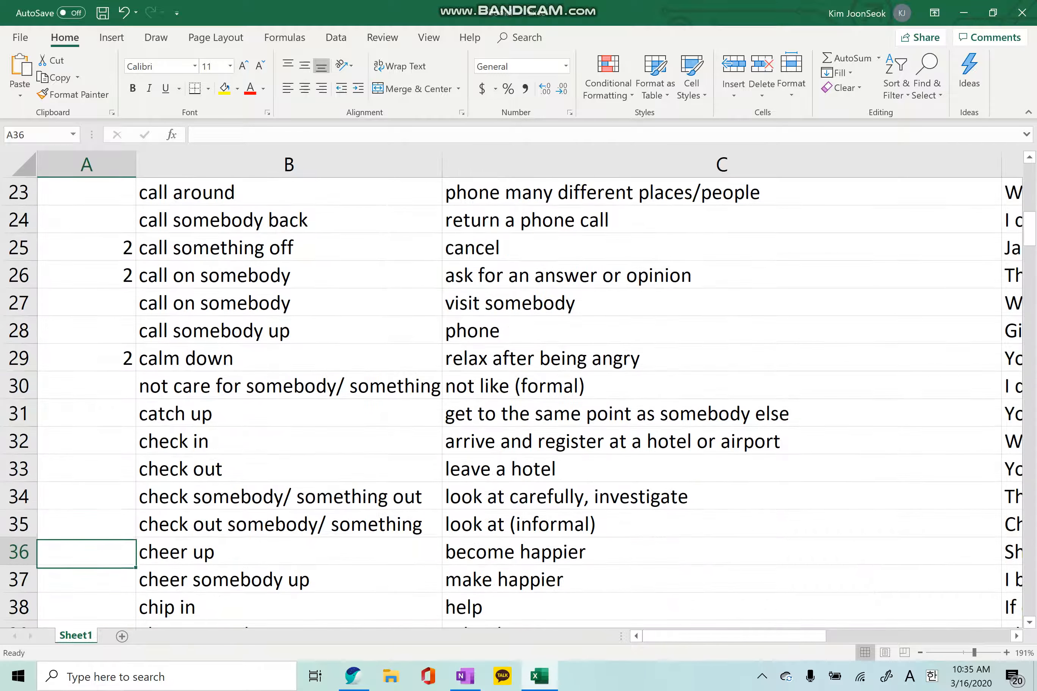
key("Up")
key("Up")
key("Up")
key("Up")
key("Up")
key("Up")
key("Up")
key("Down")
key("Down")
key("Down")
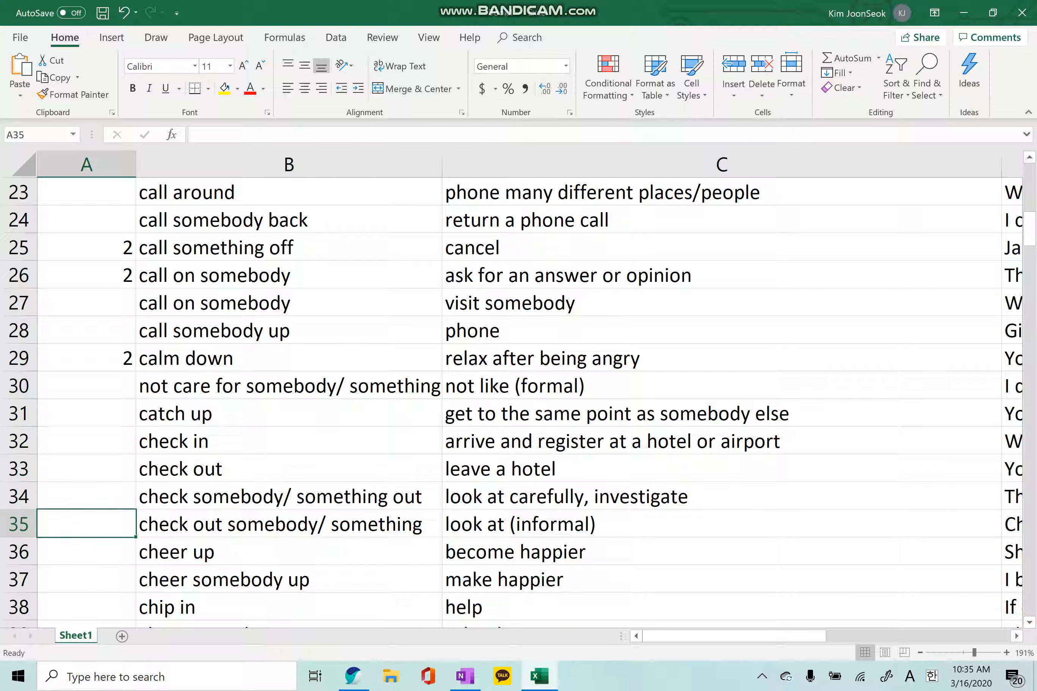
key("Down")
key("Up")
key("Up")
key("Up")
key("Up")
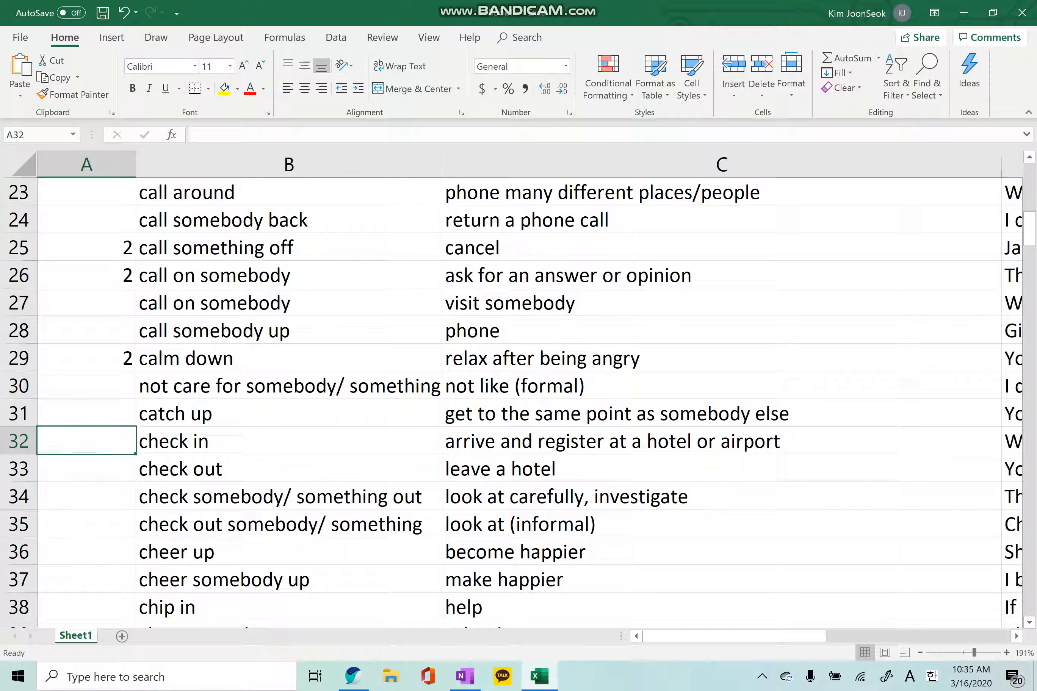
key("Down")
key("Down")
key("Down")
key("Down")
key("Down")
key("Down")
key("Down")
key("Down")
key("Down")
key("Down")
key("Down")
key("Down")
key("Down")
key("Down")
key("Down")
key("Down")
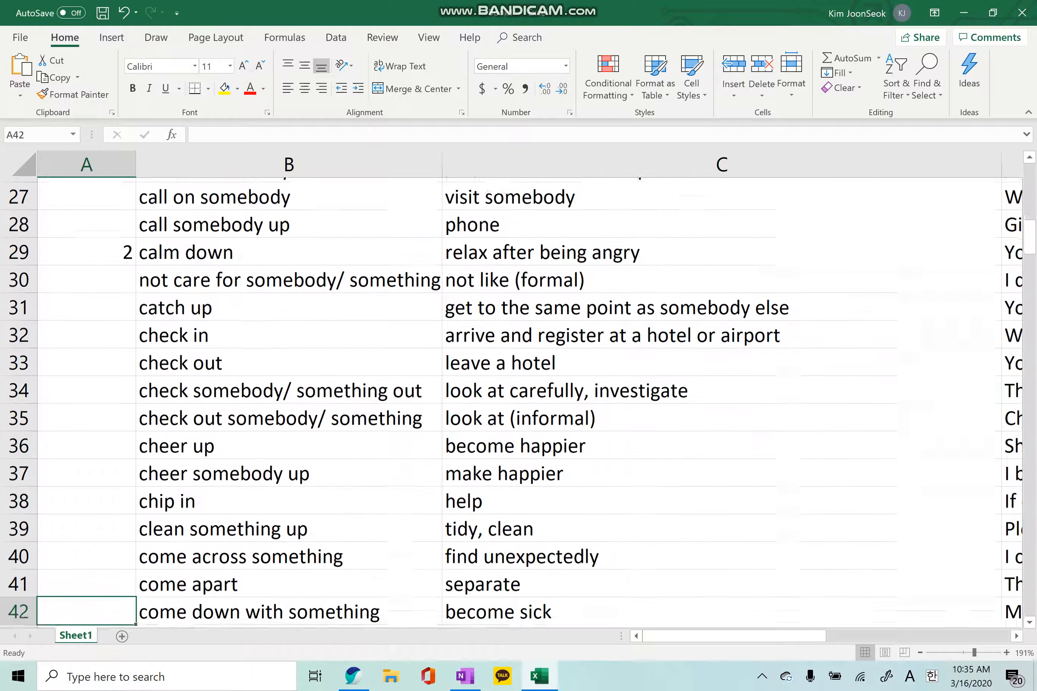
- Look through the phrasal verbs and meanings from "check out" in row 33 to "cut something down" in row 48
key("Up")
key("Up")
key("Up")
key("Up")
key("Up")
key("Up")
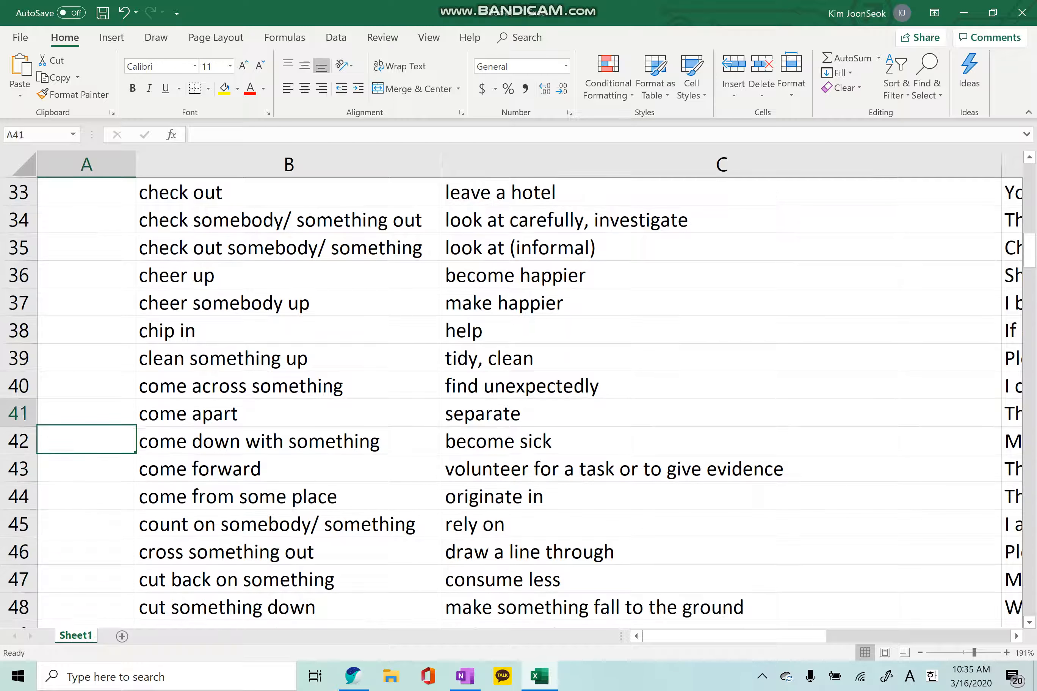
key("Up")
key("Up")
key("Up")
key("Up")
key("Up")
key("Up")
key("Down")
key("Down")
key("Down")
key("Down")
key("Down")
key("Down")
key("Down")
key("Down")
key("Down")
key("Down")
key("Down")
key("Down")
key("Down")
key("Down")
key("Down")
key("Down")
key("Down")
key("Down")
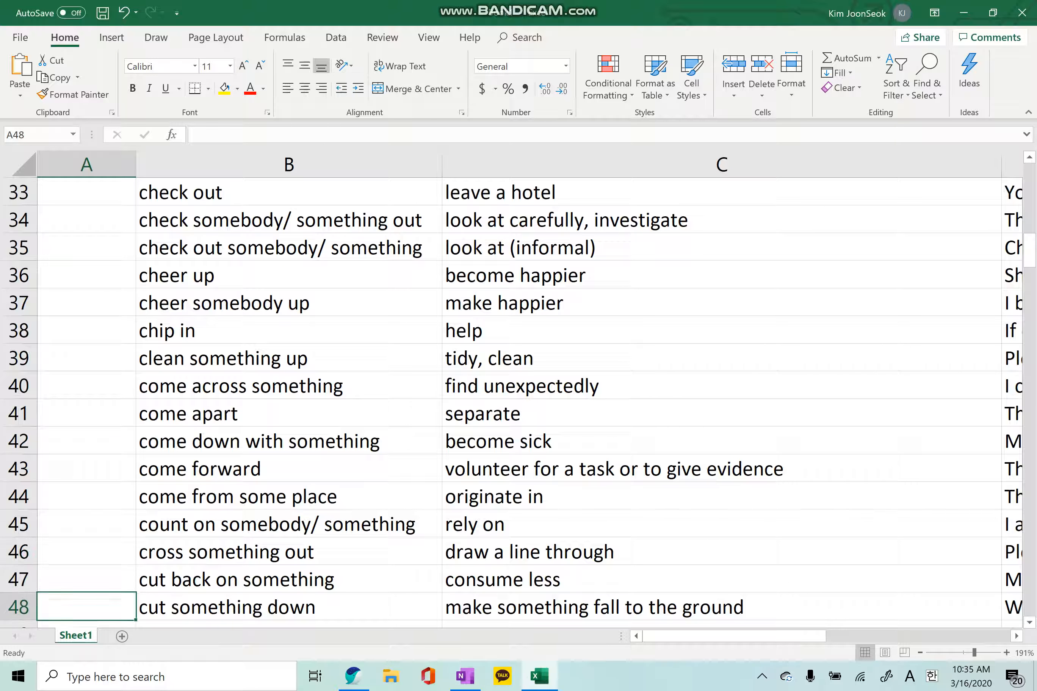
- Enter 2 in A49 beside "cut in" with the meaning "interrupt"
key("Down")
key("Up")
key("Up")
key("Up")
key("Up")
key("Up")
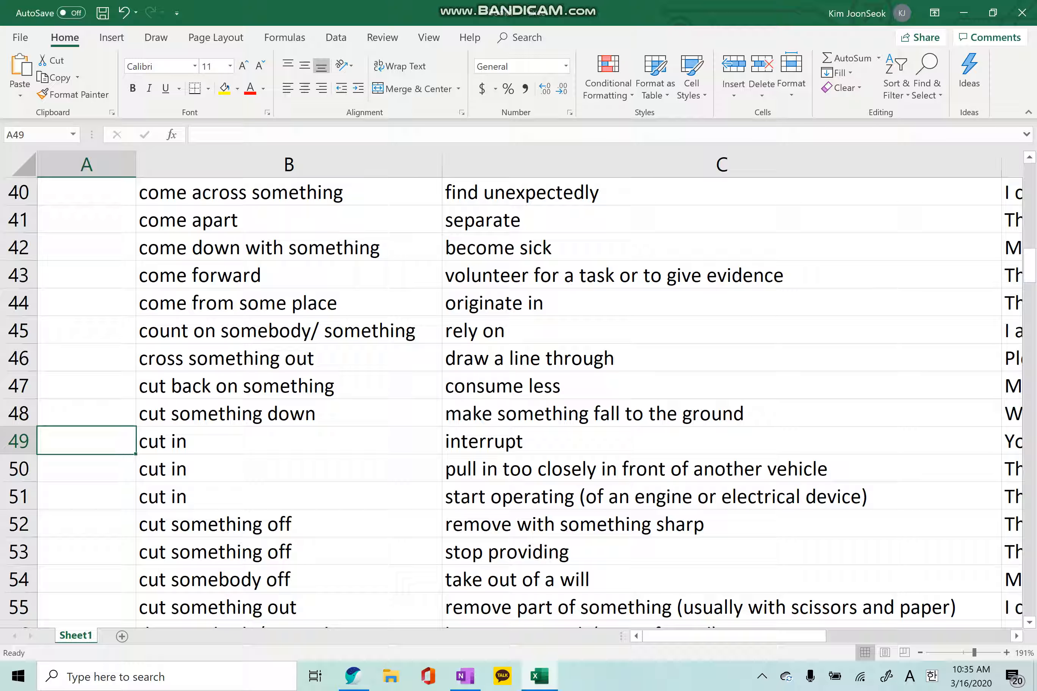
type("2")
key("Return")
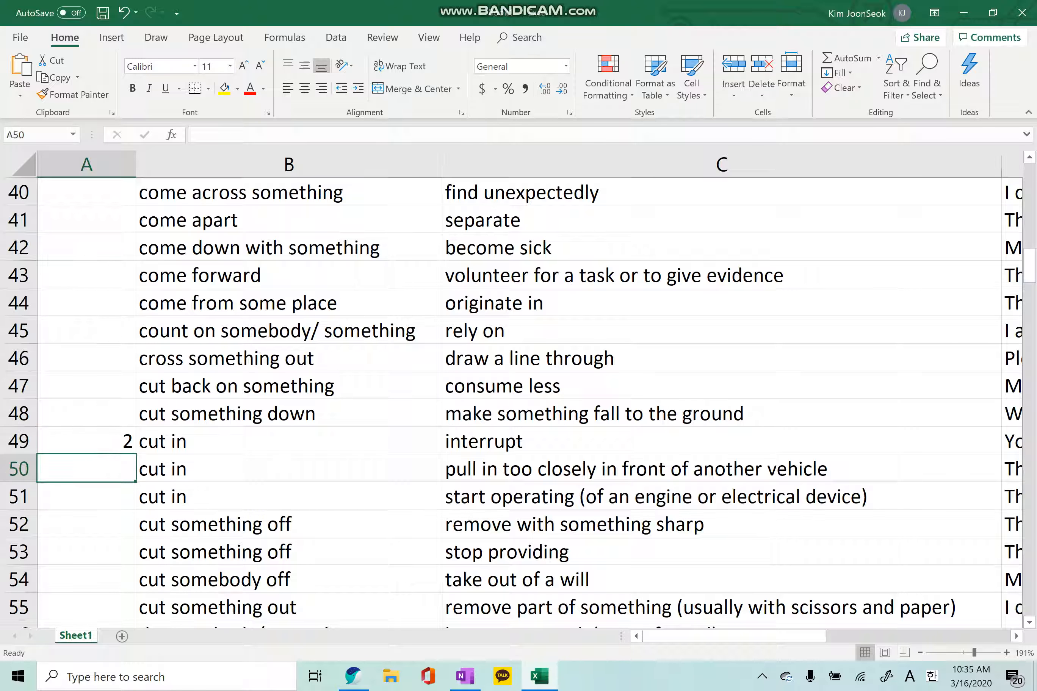
- Look through the unnumbered phrasal verbs from "cut in" in row 50 to "drop back" in row 61
key("Down")
key("Down")
key("Up")
key("Up")
key("Down")
key("Down")
key("Down")
key("Down")
key("Down")
key("Down")
key("Down")
key("Down")
key("Down")
key("Down")
key("Down")
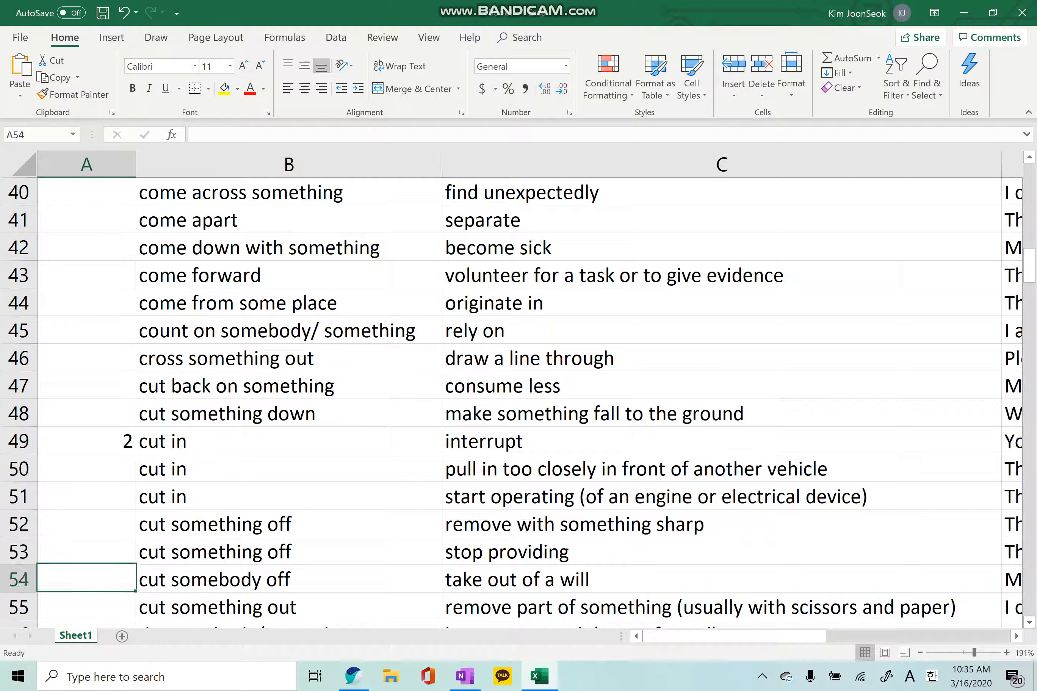
key("Up")
key("Up")
key("Up")
key("Up")
key("Up")
key("Up")
key("Up")
key("Up")
key("Up")
key("Up")
key("Up")
key("Up")
key("Up")
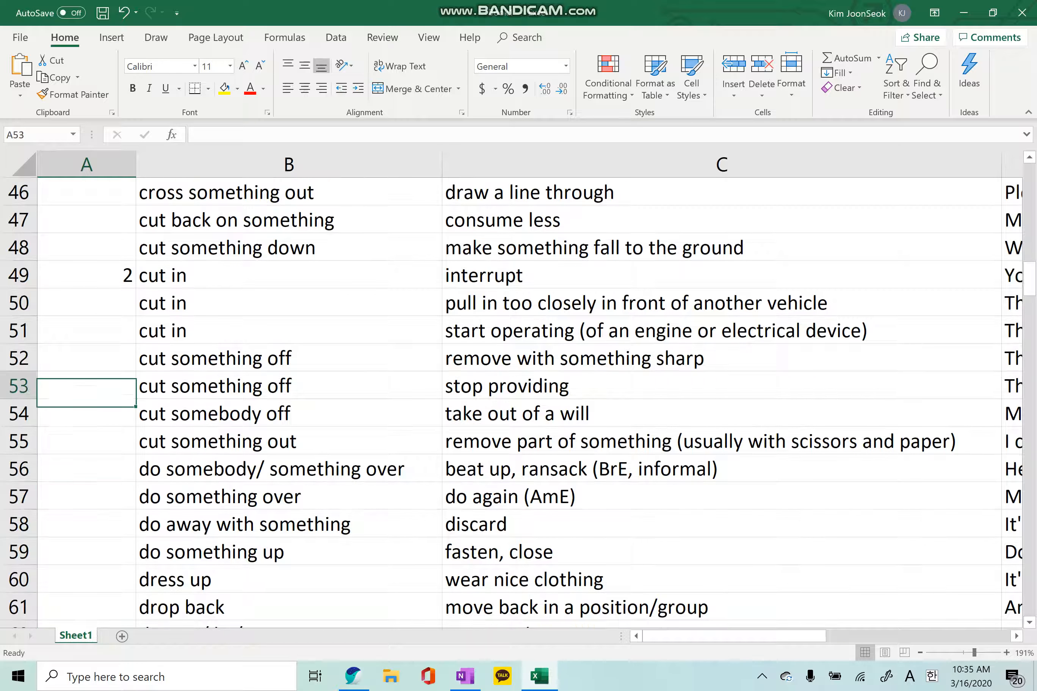
- Recheck the meanings of the entries around "cut something off" in row 53 and "do somebody/ something over" in row 56
key("Down")
key("Down")
key("Down")
key("Down")
key("Down")
key("Down")
key("Down")
key("Down")
key("Down")
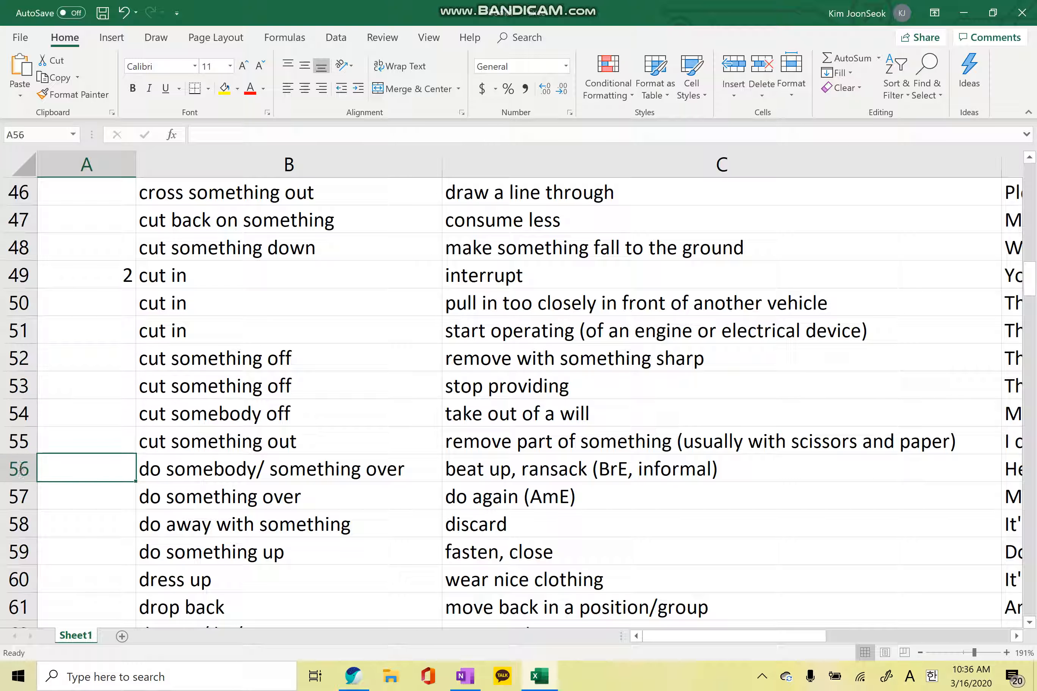
key("Up")
key("Up")
key("Up")
key("Up")
key("Up")
key("Up")
key("Up")
key("Down")
key("Down")
key("Down")
key("Down")
key("Down")
key("Down")
key("Down")
key("Down")
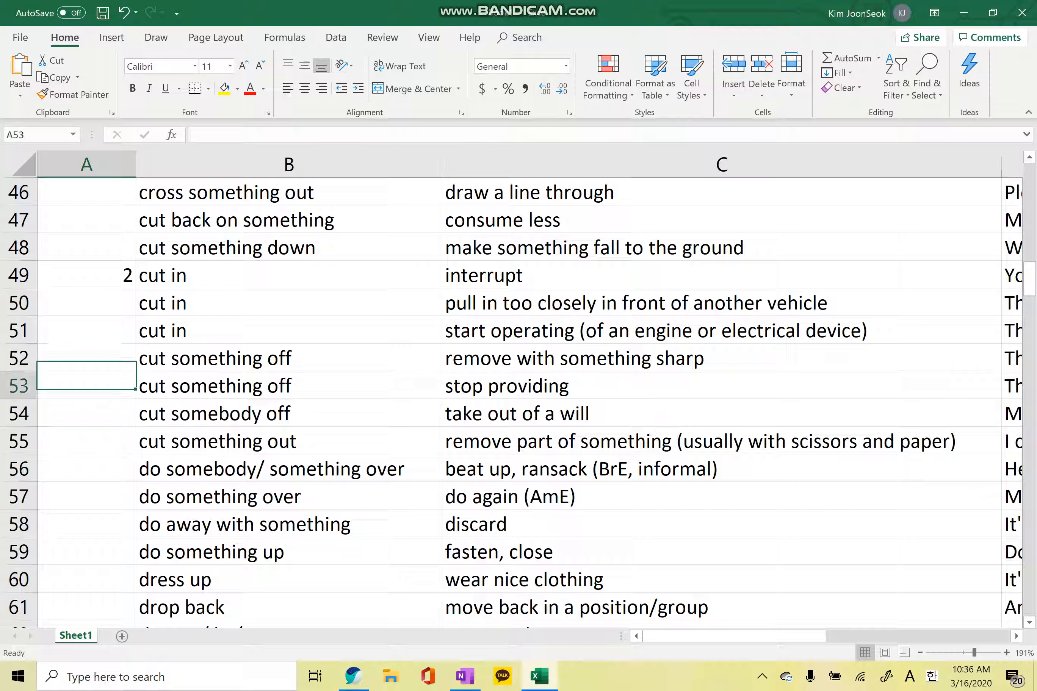
key("Up")
key("Up")
key("Up")
key("Up")
key("Up")
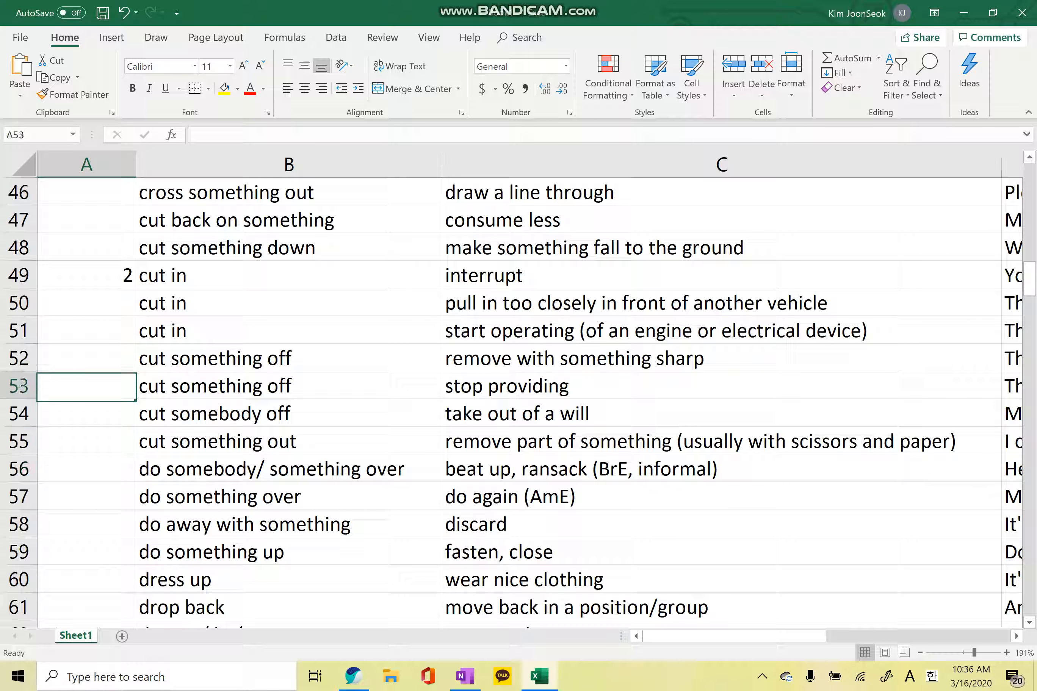
- Read the phrasal verbs and meanings from "cut something off" in row 53 down to "end up" in row 66
key("Down")
key("Down")
key("Down")
key("Down")
key("Down")
key("Down")
key("Down")
key("Down")
key("Down")
key("Down")
key("Down")
key("Down")
key("Down")
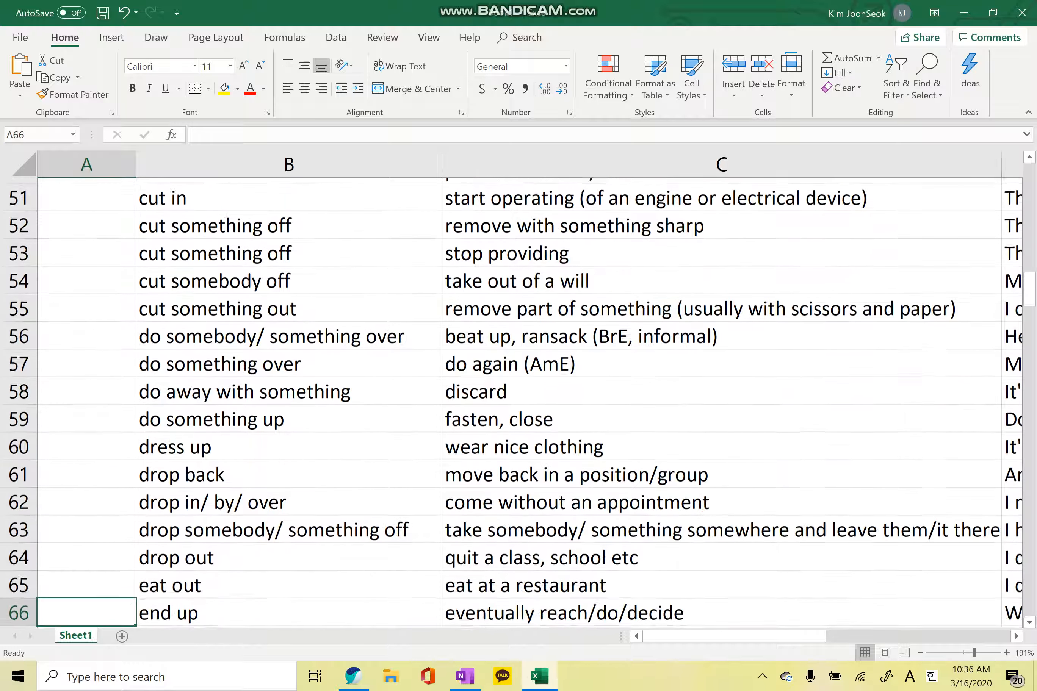
- Enter 2 in A60 beside "dress up" with the meaning "wear nice clothing"
key("Up")
key("Up")
key("Up")
key("Up")
key("Up")
key("Up")
key("Up")
key("Down")
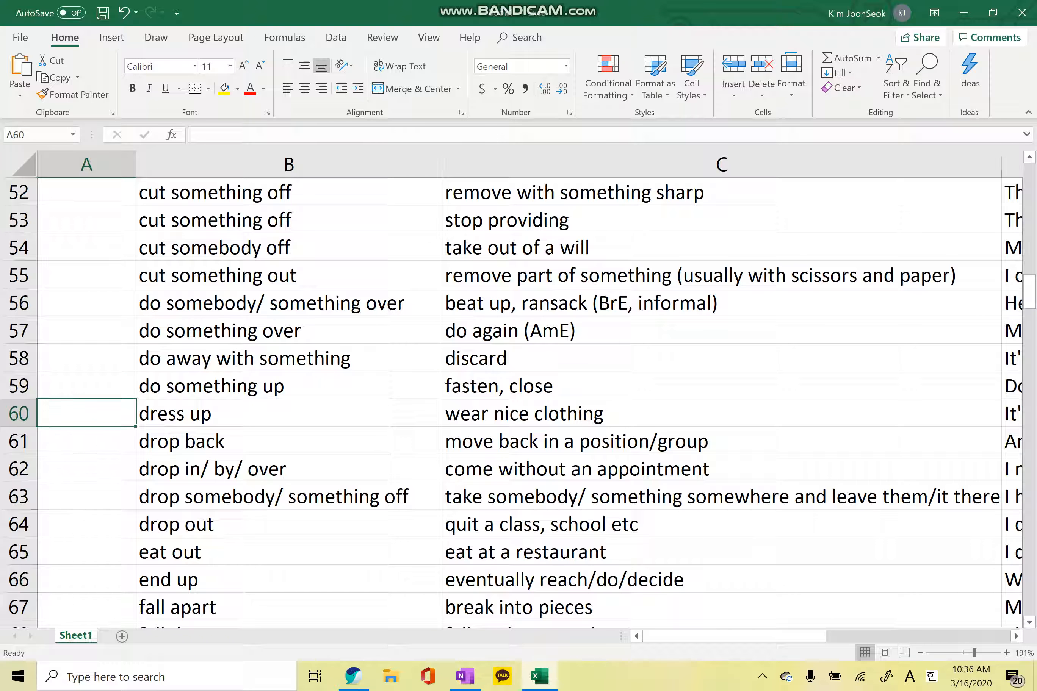
key("Down")
key("Down")
key("Up")
key("Up")
type("2")
key("Return")
- Check the unnumbered phrasal verbs between "drop back" in row 61 and "fall out" in row 70
key("Down")
key("Down")
key("Down")
key("Down")
key("Down")
key("Down")
key("Up")
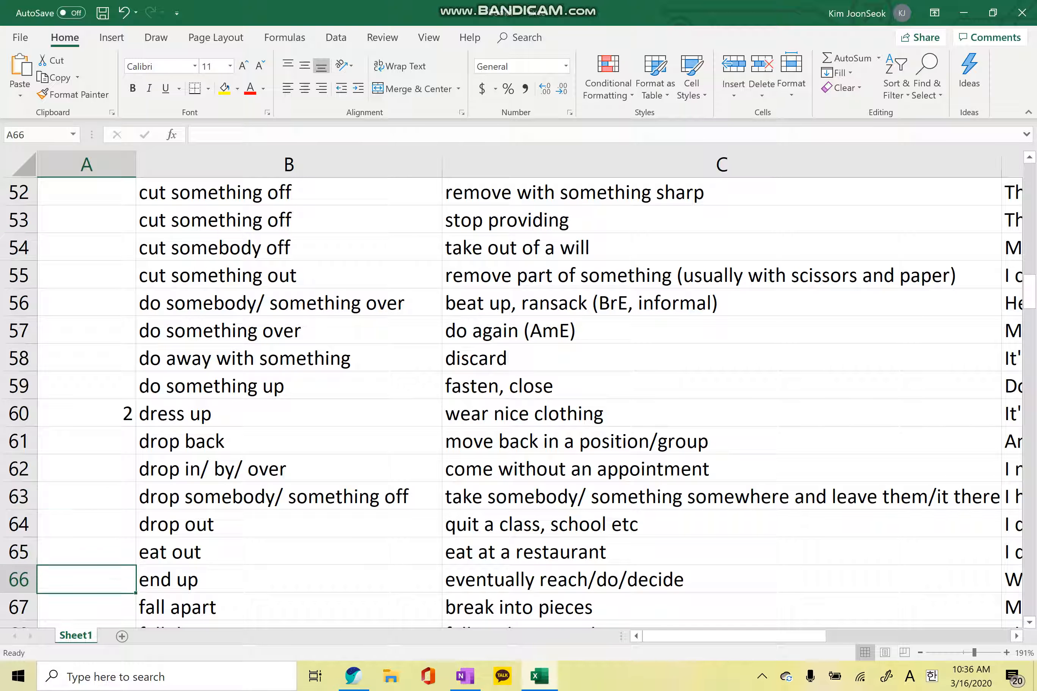
key("Up")
key("Up")
key("Up")
key("Up")
key("Up")
key("Up")
key("Up")
key("Down")
key("Down")
key("Down")
key("Down")
key("Down")
key("Down")
key("Down")
key("Down")
key("Down")
key("Down")
key("Down")
key("Up")
key("Up")
key("Up")
key("Up")
key("Up")
key("Up")
key("Up")
key("Up")
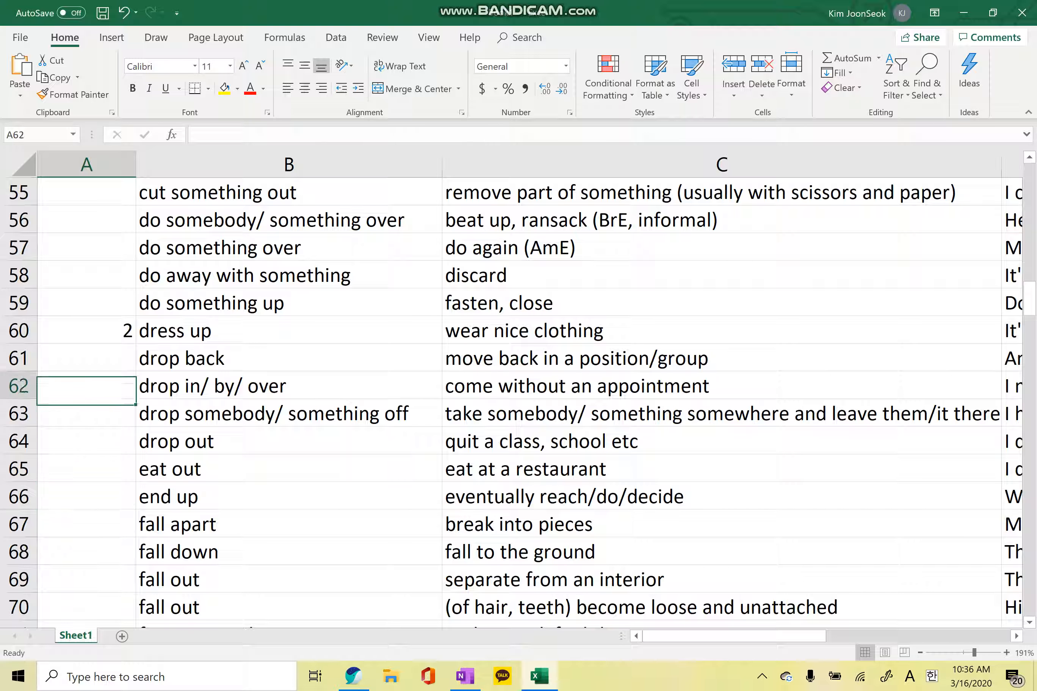
- Read the unnumbered phrasal verbs and meanings from "drop in/ by/ over" in row 62 down to "fall out" in row 70
key("Up")
key("Up")
key("Down")
key("Down")
key("Down")
key("Down")
key("Down")
key("Down")
key("Down")
key("Down")
key("Down")
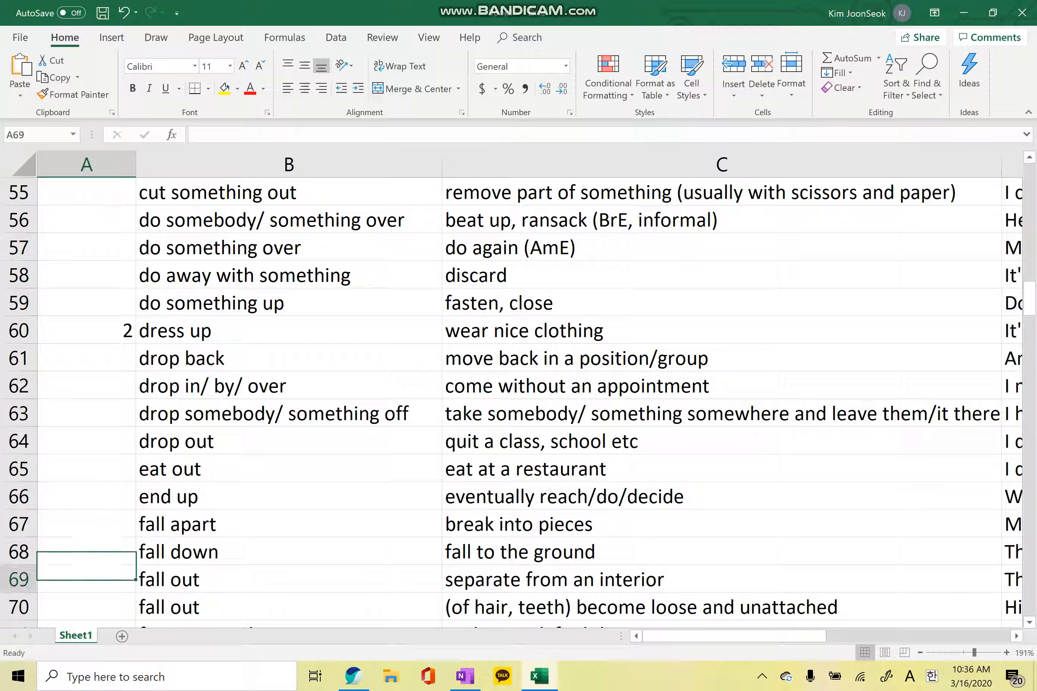
key("Down")
key("Up")
key("Up")
key("Up")
key("Up")
key("Up")
key("Down")
key("Down")
key("Down")
key("Down")
key("Down")
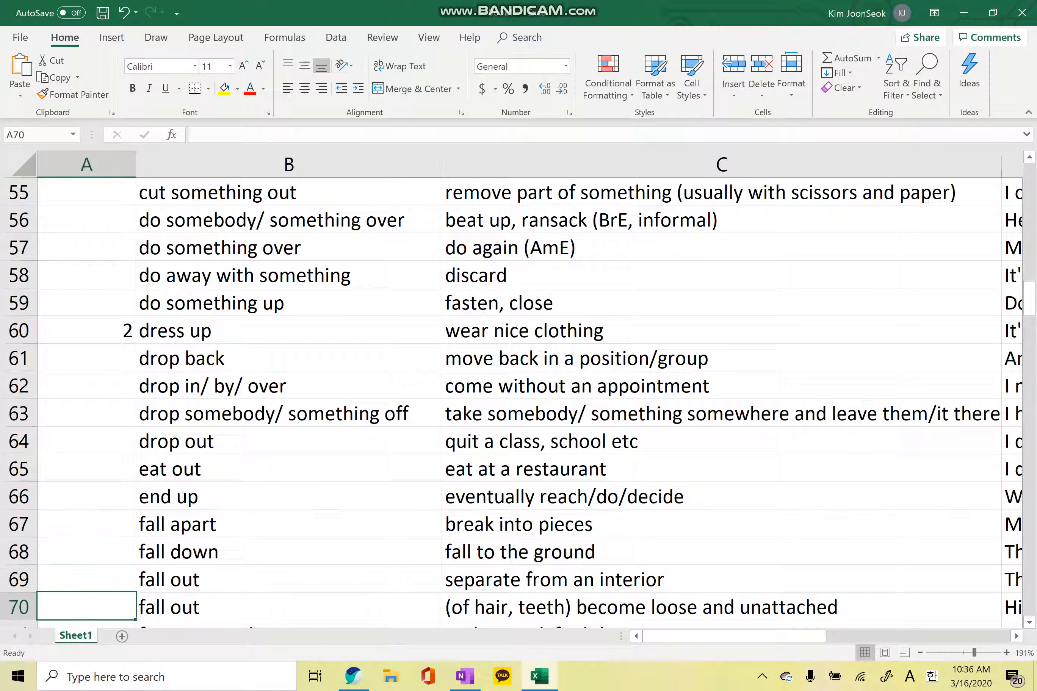
key("Down")
key("Down")
- Recheck the entries from "end up" in row 66 to "fall out" in row 70 and read on to "get away with something" in row 81
key("Up")
key("Up")
key("Up")
key("Up")
key("Up")
key("Up")
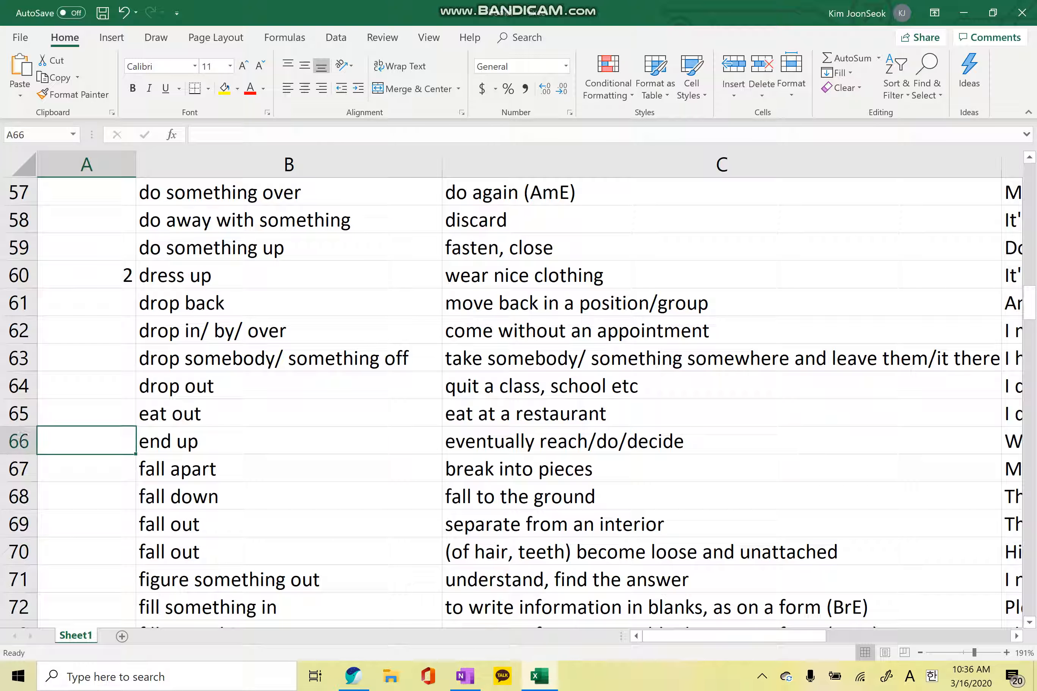
key("Down")
key("Down")
key("Down")
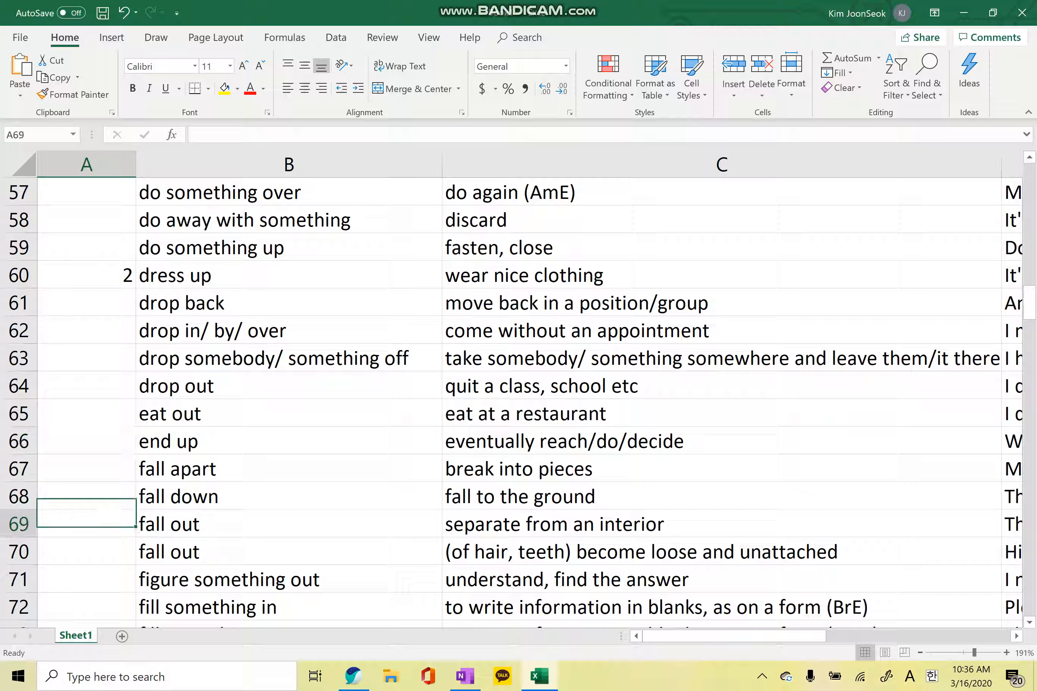
key("Up")
key("Up")
key("Up")
key("Down")
key("Down")
key("Down")
key("Down")
key("Down")
key("Down")
key("Down")
key("Down")
key("Down")
key("Down")
key("Down")
key("Down")
key("Down")
key("Down")
key("Down")
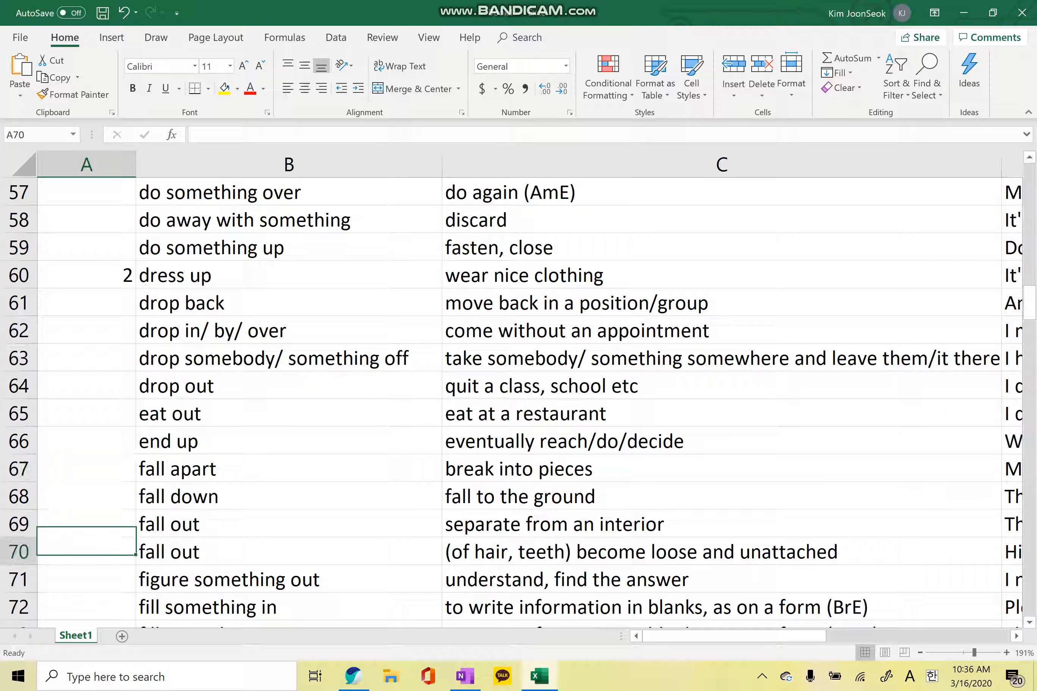
- Enter 1 in A71 beside "figure something out"
key("Up")
key("Up")
key("Up")
key("Up")
key("Up")
key("Up")
key("Up")
key("Up")
key("Up")
key("Up")
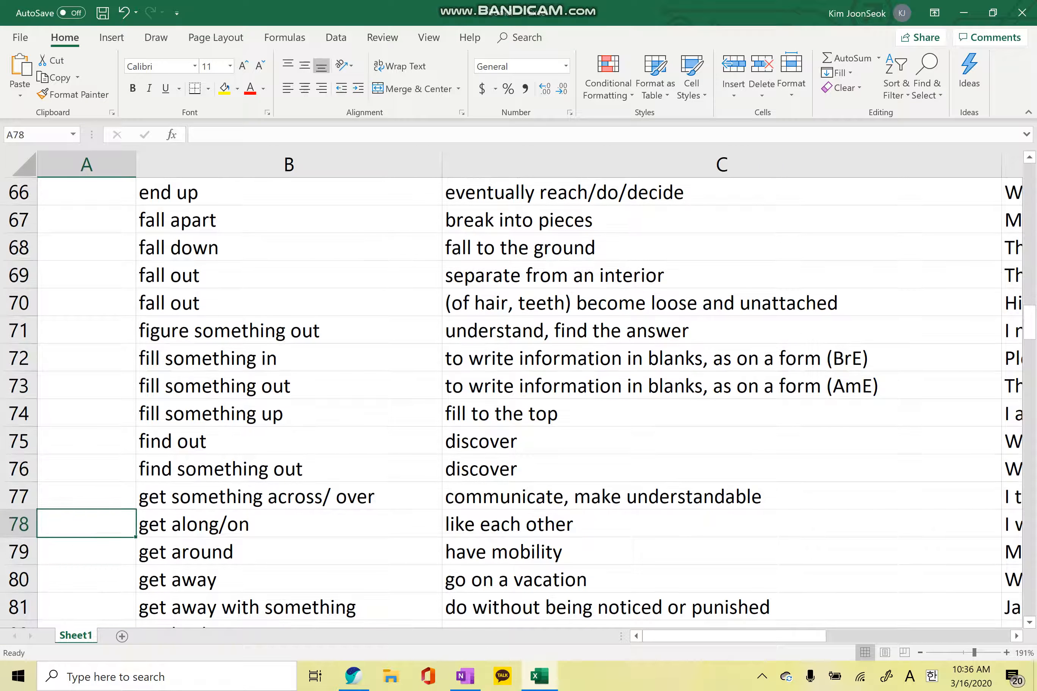
type("1")
key("Return")
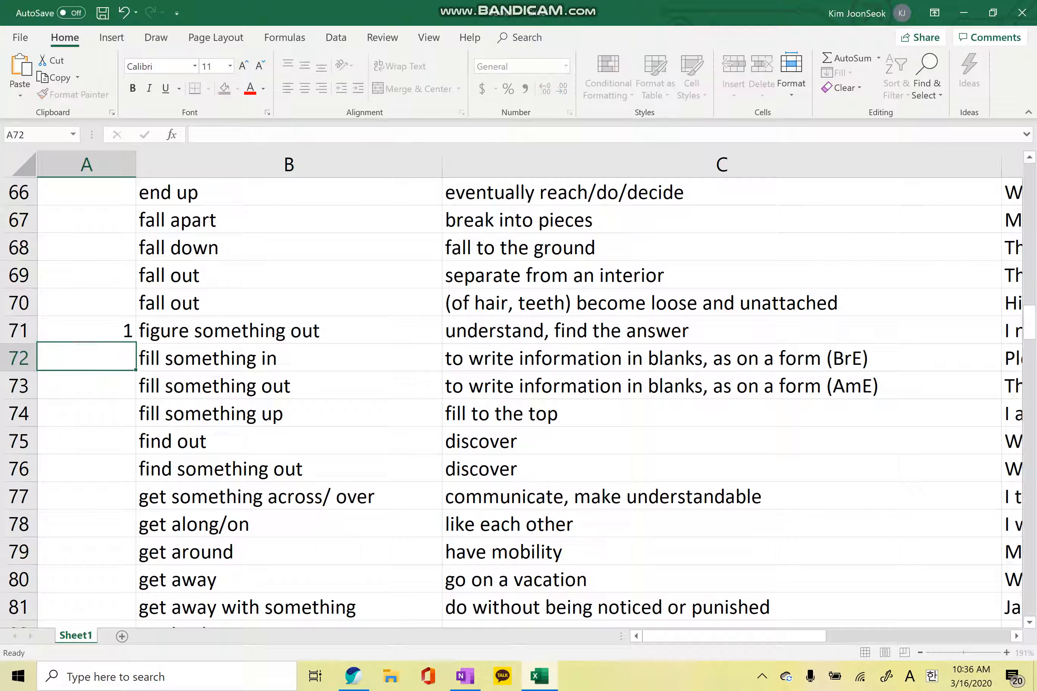
- Read the phrasal verbs and meanings from "fill something in" in row 72 down to "get back" in row 82
key("Down")
key("Down")
key("Down")
key("Up")
key("Up")
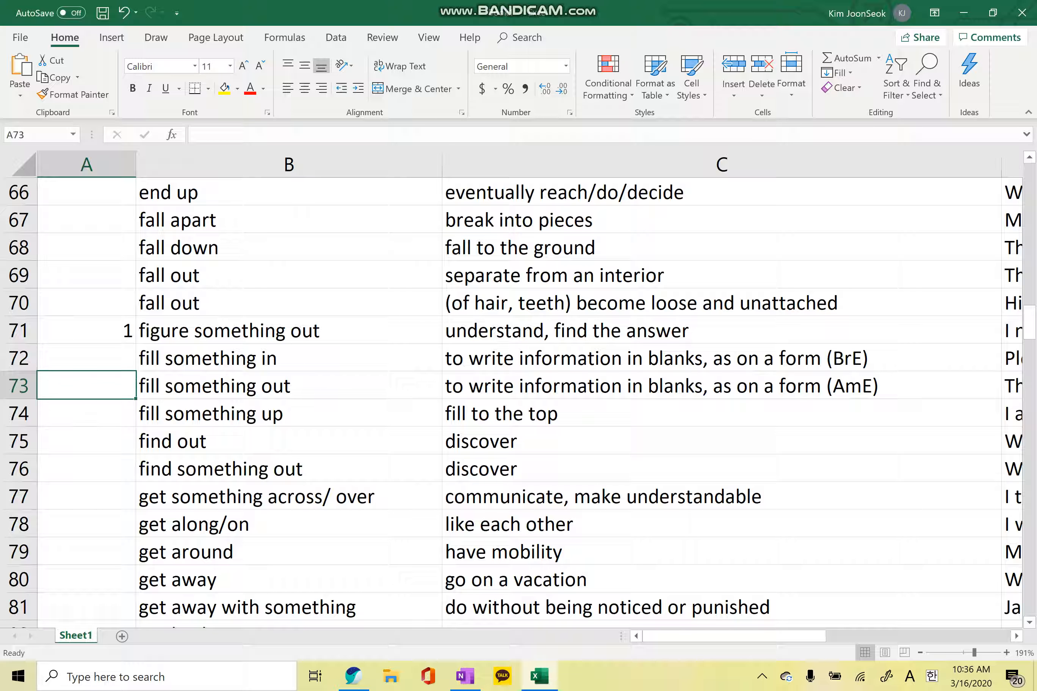
key("Down")
key("Down")
key("Up")
key("Up")
key("Down")
key("Down")
key("Down")
key("Up")
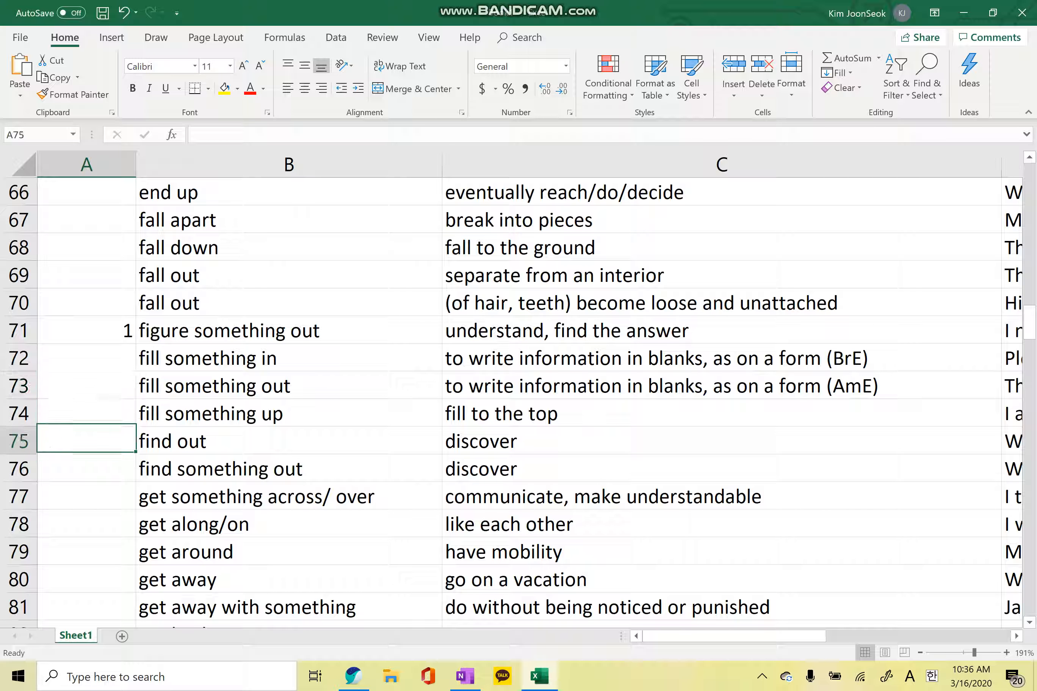
key("Down")
key("Down")
key("Down")
key("Down")
key("Down")
key("Down")
key("Down")
- Enter 1 in A75 beside "find out" with the meaning "discover"
key("Up")
key("Up")
key("Up")
key("Up")
key("Up")
key("Up")
key("Up")
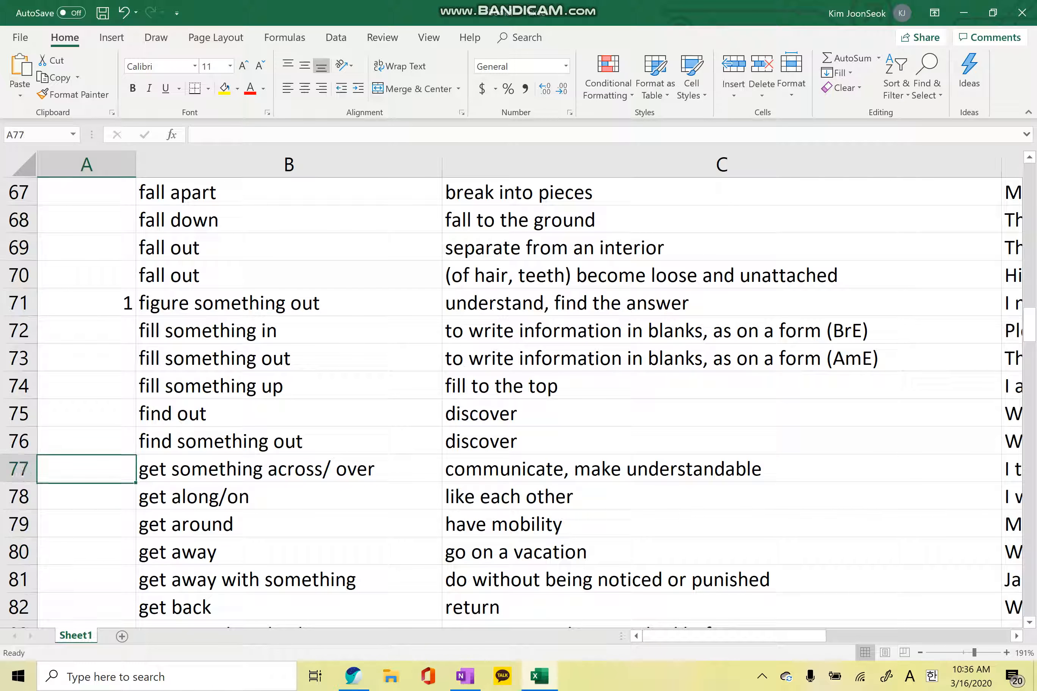
type("1")
key("Return")
- Check the entries around "find something out" in row 76 and review the numbers in column A up to row 1
key("Down")
key("Down")
key("Down")
key("Up")
key("Up")
key("Up")
key("Up")
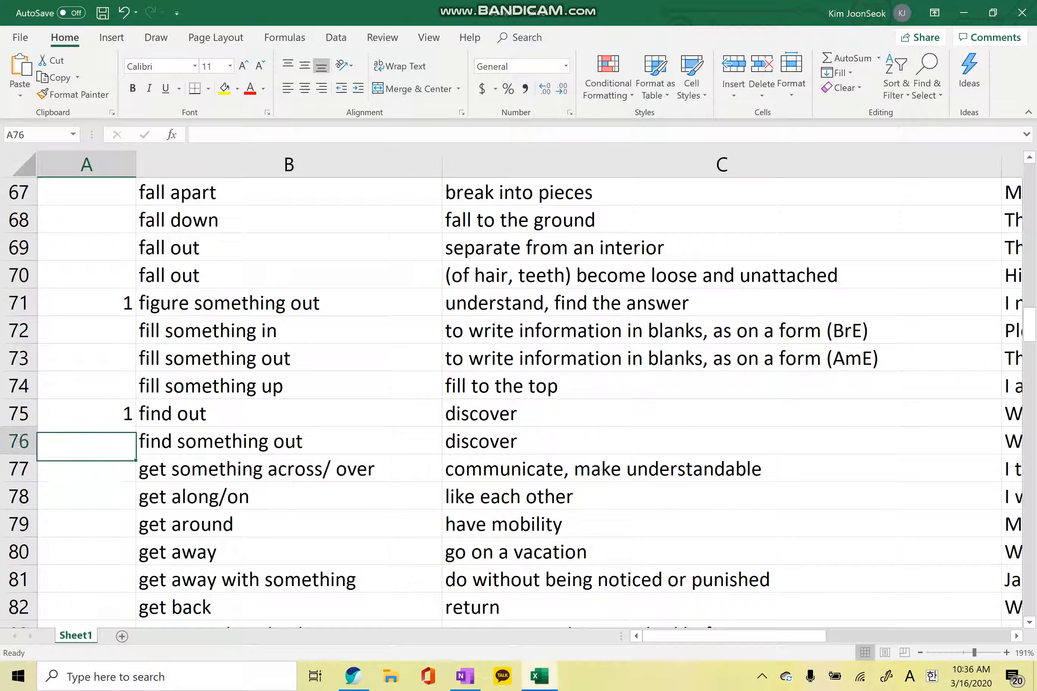
key("ctrl+shift+Up")
key("ctrl+shift+Up")
key("ctrl+shift+Up")
key("ctrl+shift+Up")
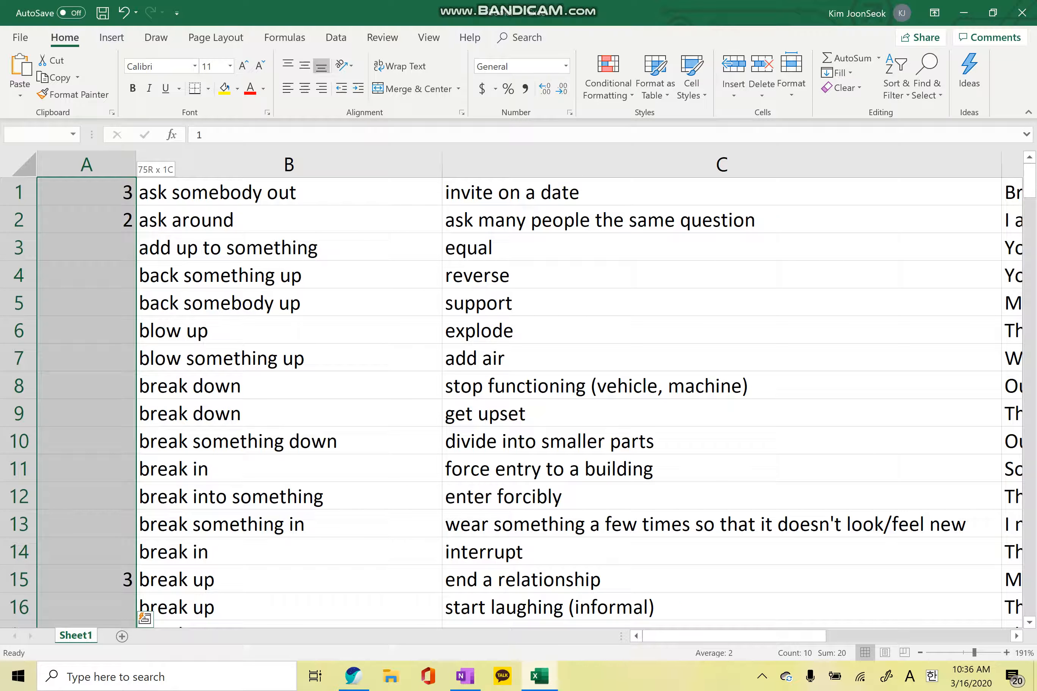
key("Down")
key("Up")
key("Up")
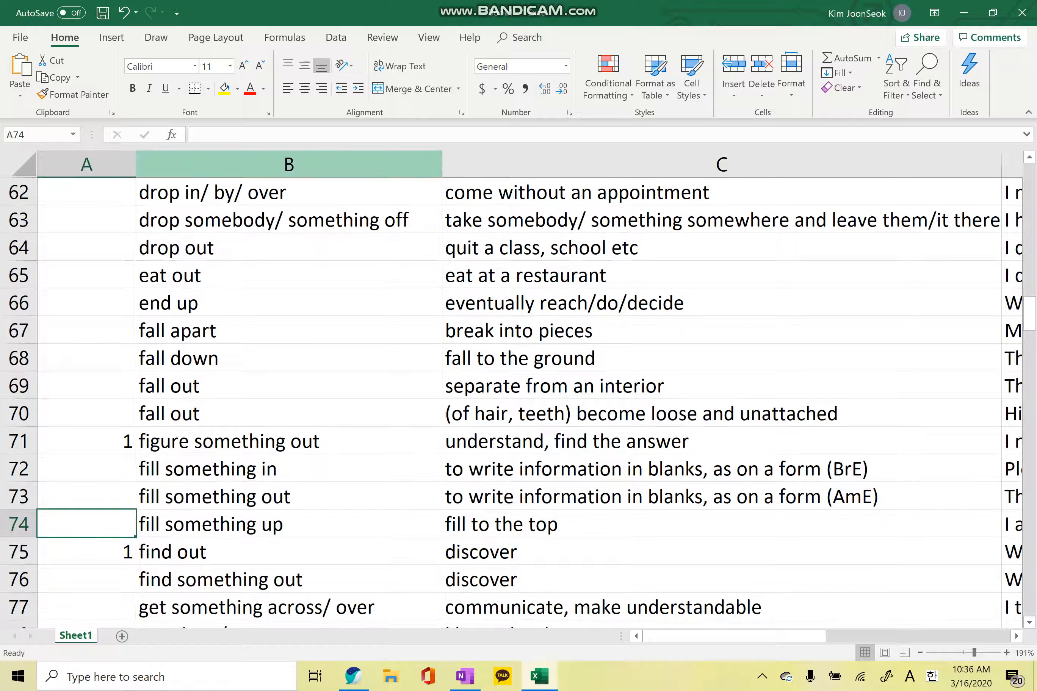
- Add a filter to the list and sort it by the numbers in column A from smallest to largest
scroll(513, 388, "down", 5)
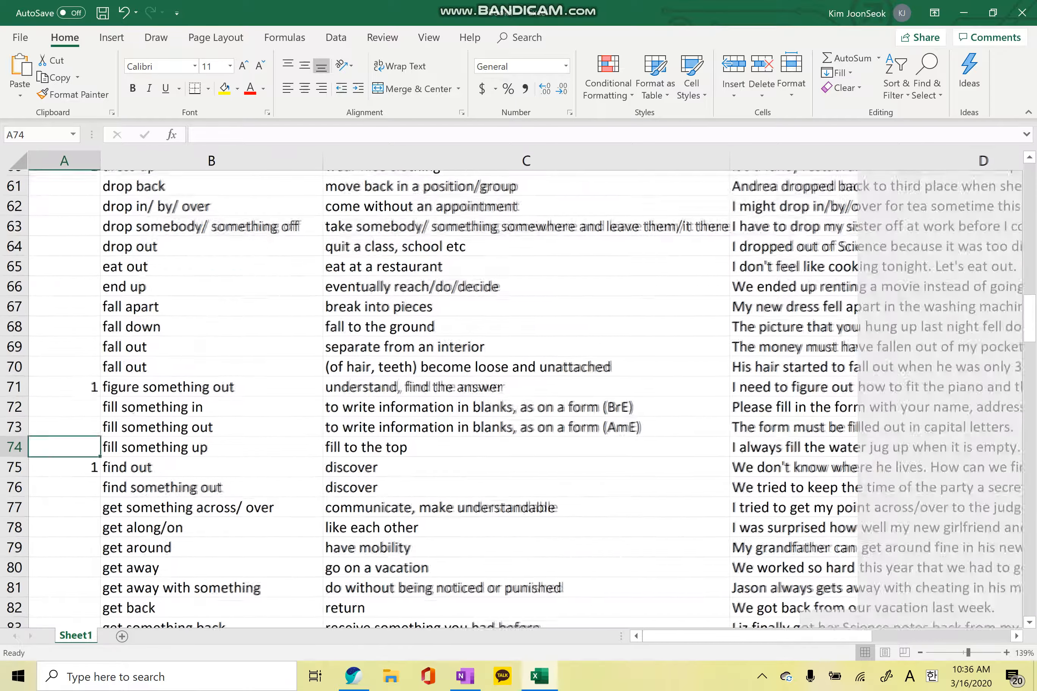
scroll(513, 399, "up", 20)
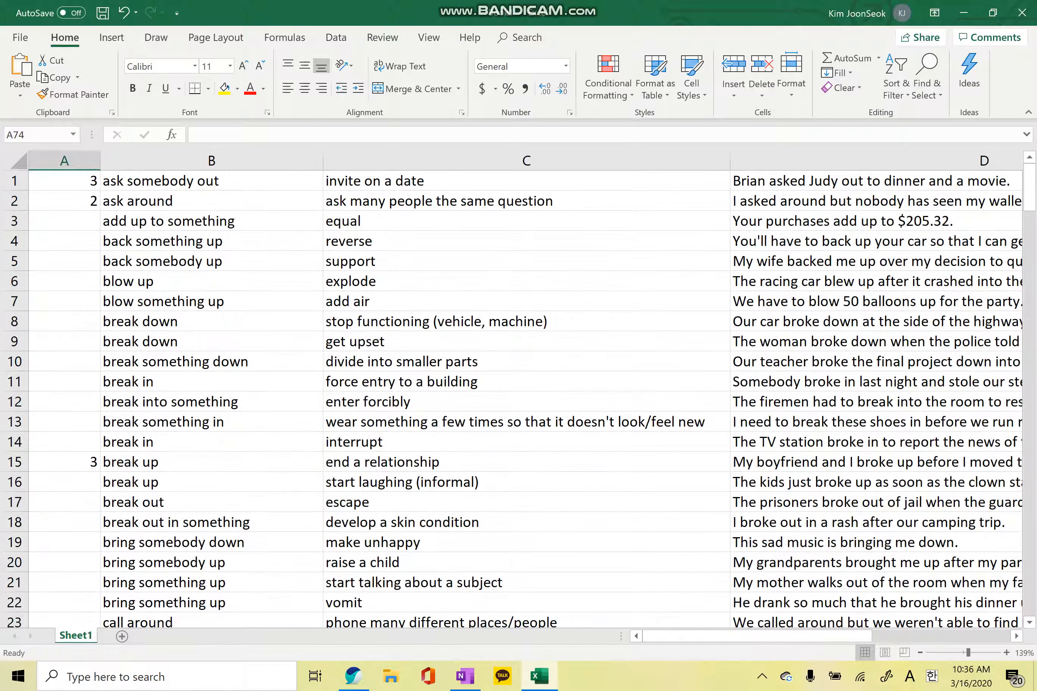
right_click(63, 179)
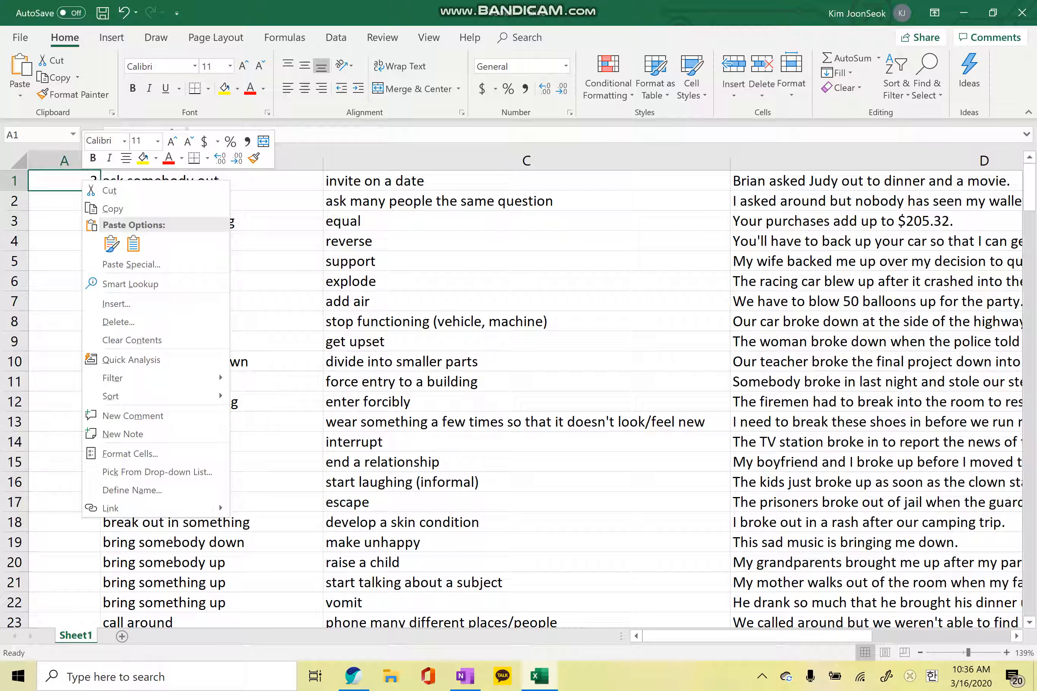
key("Escape")
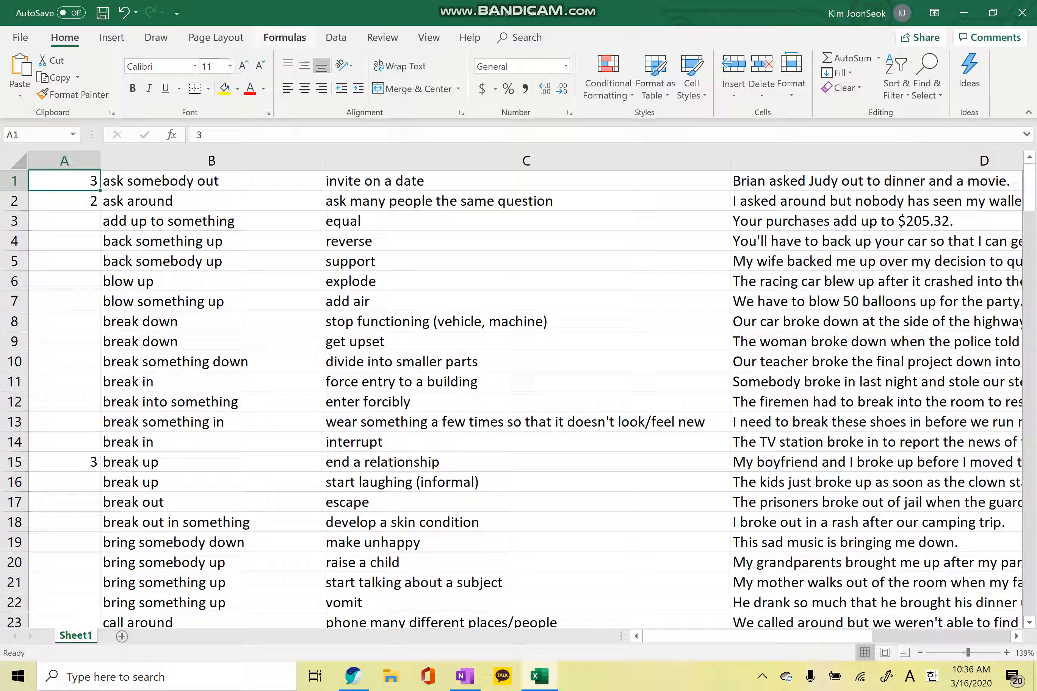
left_click(383, 37)
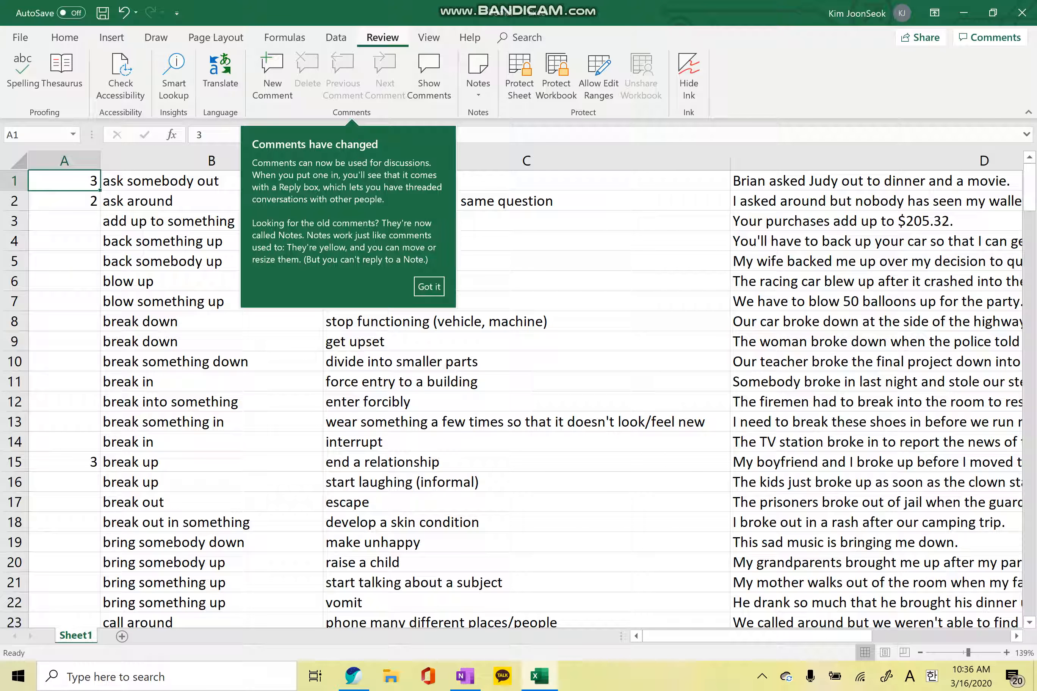
left_click(428, 37)
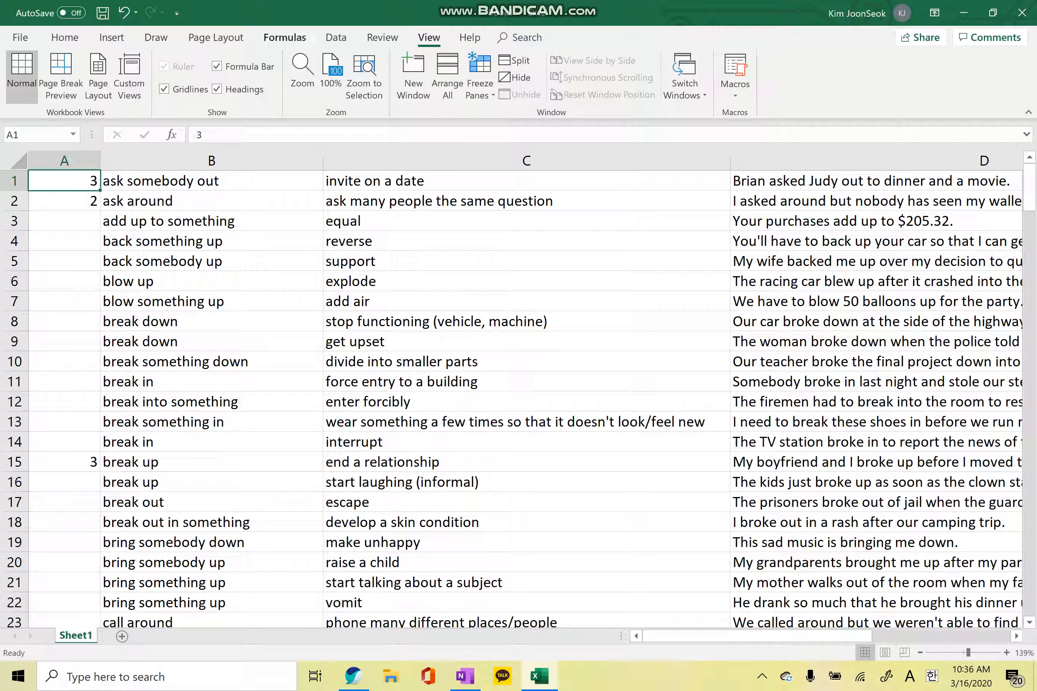
left_click(284, 37)
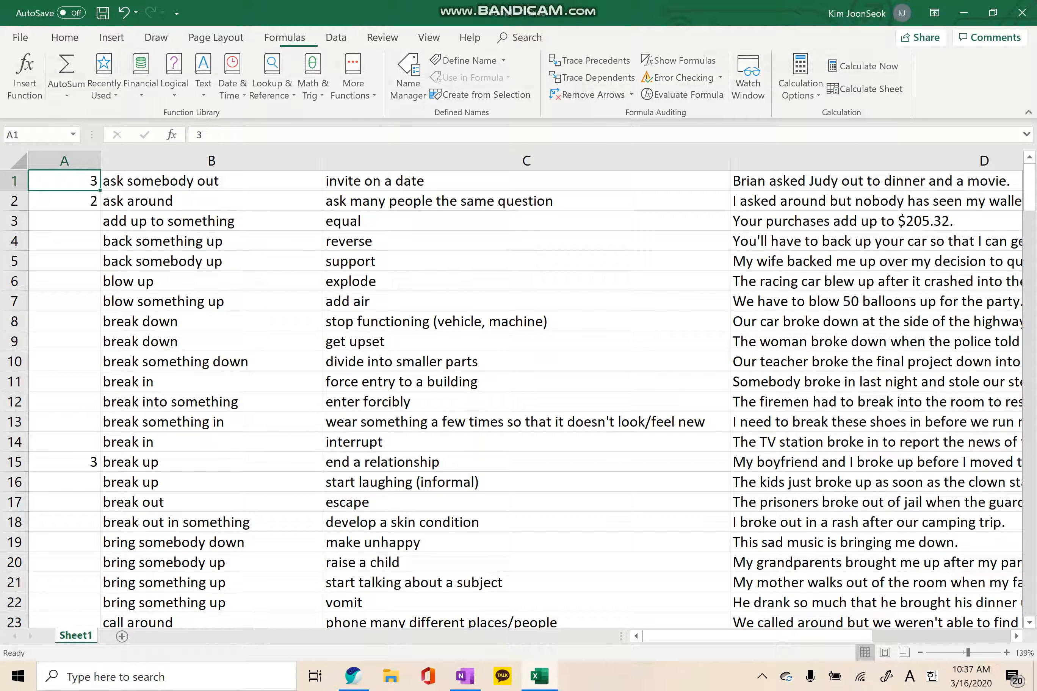
left_click(335, 38)
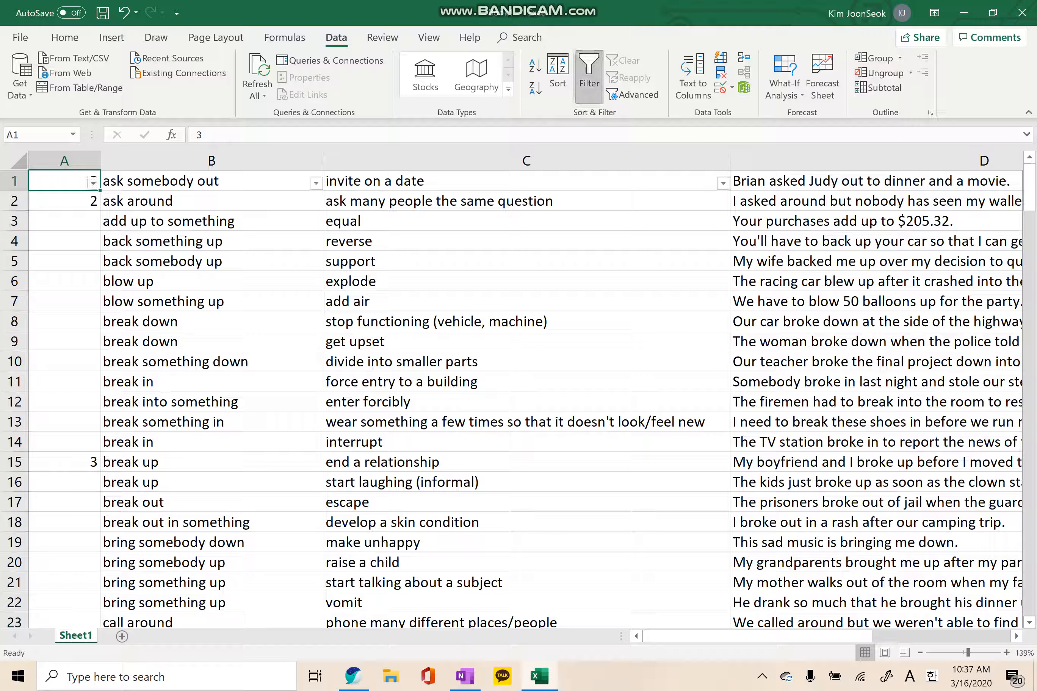
left_click(93, 181)
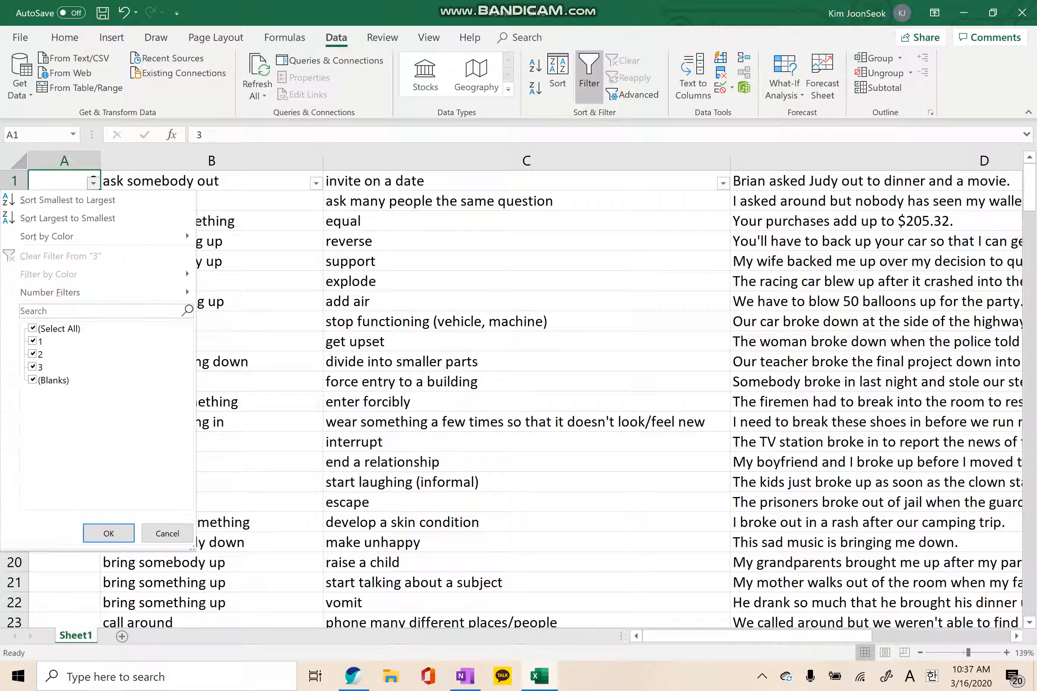
left_click(67, 199)
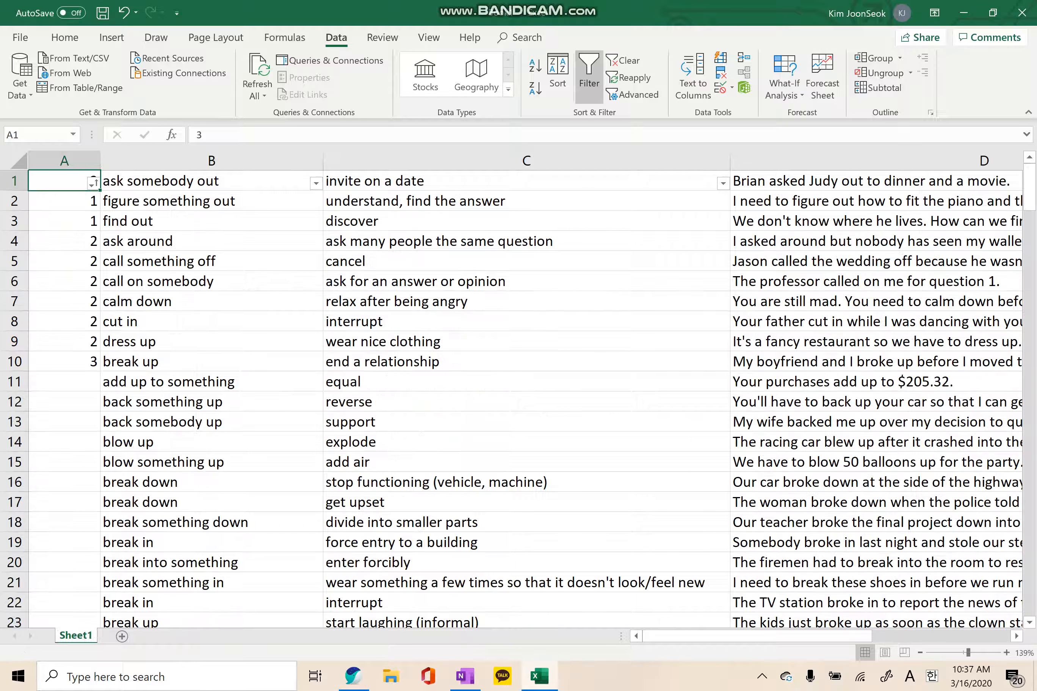
- Review the numbered phrasal verbs in the sorted list, from "figure something out" in row 2 to "break up" in row 10
left_click(211, 261)
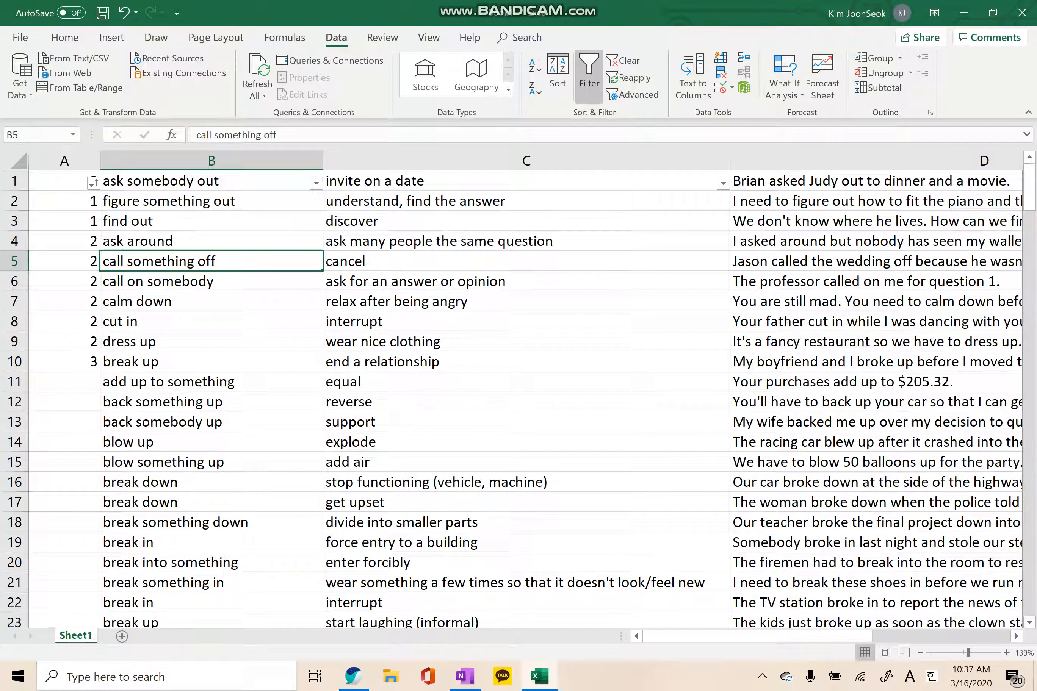
key("Down")
key("Down")
key("Down")
key("Down")
key("Down")
key("Left")
key("Up")
key("Up")
key("Up")
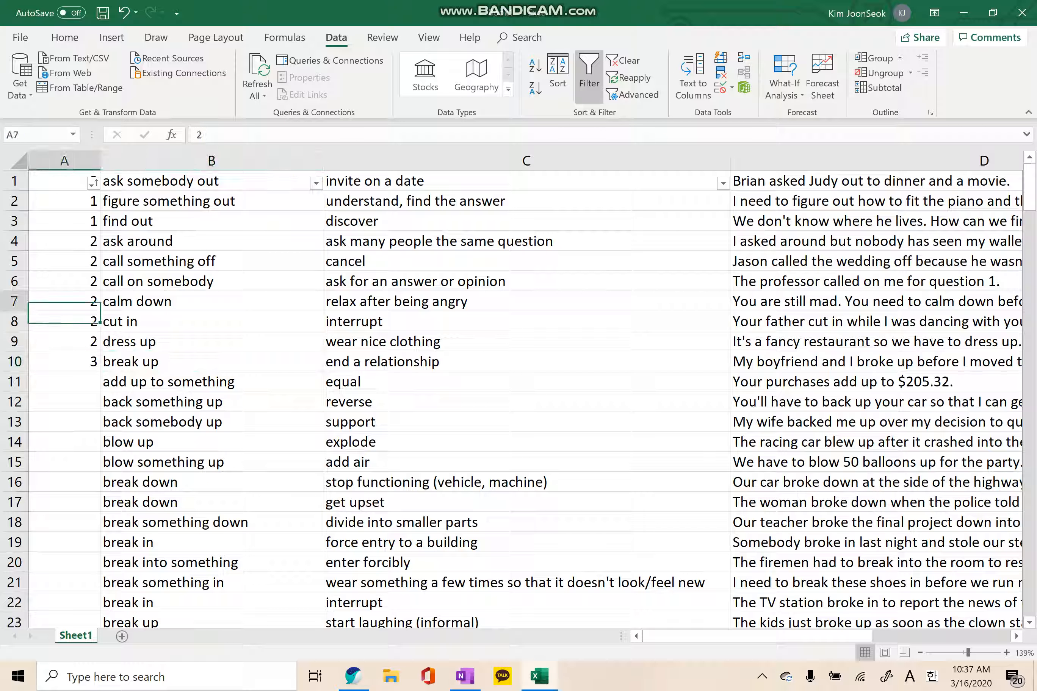
key("Up")
key("Up")
key("Up")
key("Up")
key("Up")
key("Right")
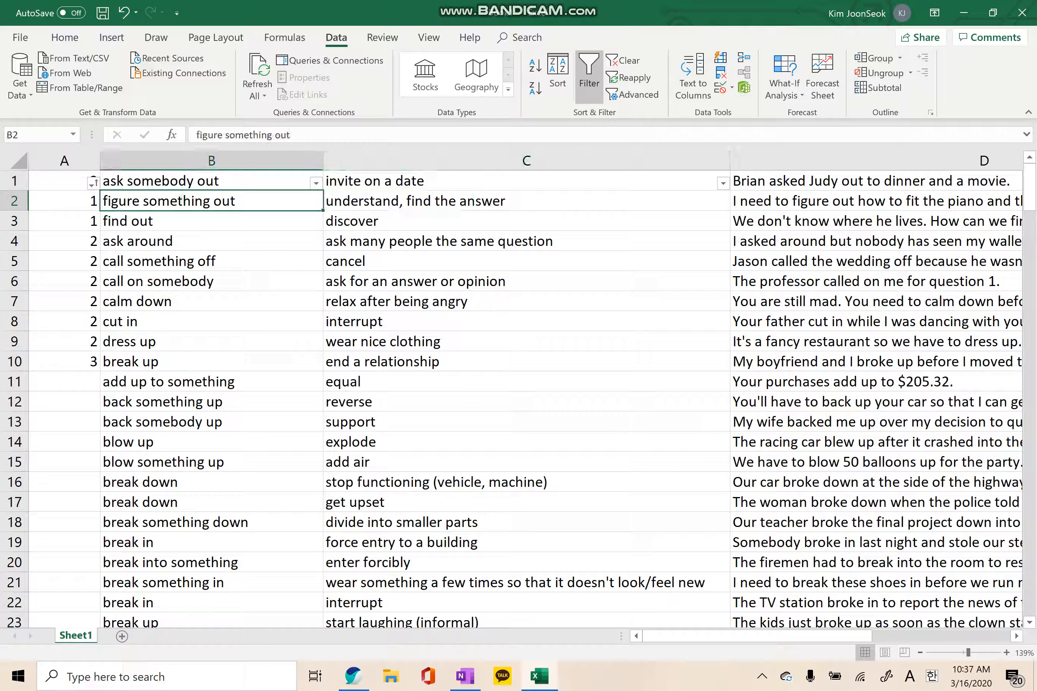
- Examine the meaning and example sentence of "figure something out" across columns A to D in row 2
key("Right")
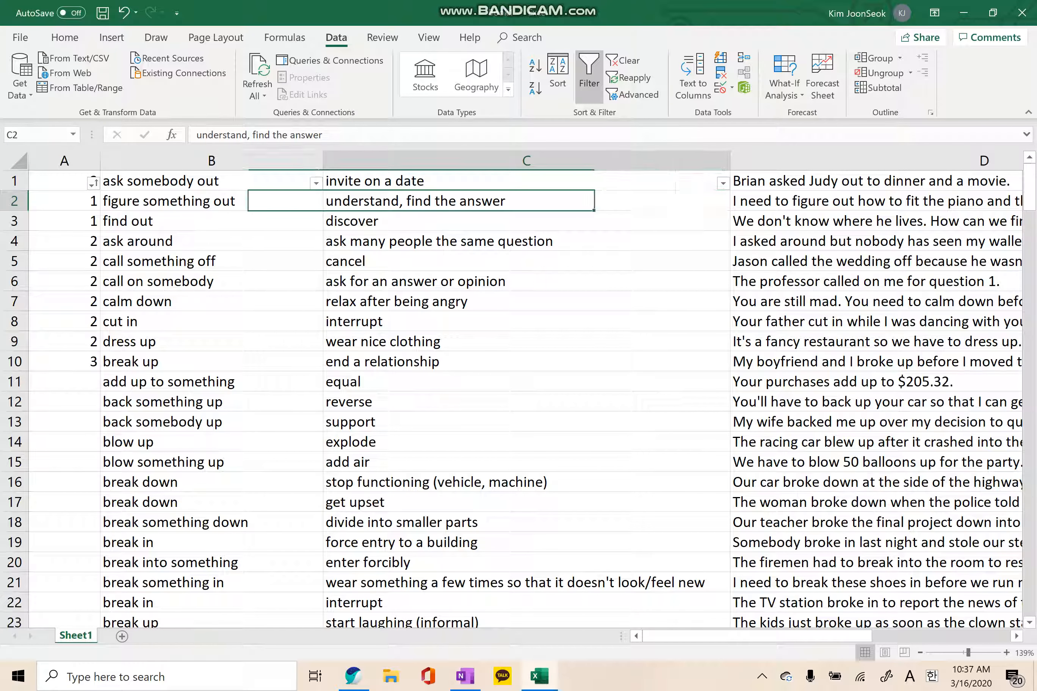
key("Left")
key("Right")
key("Right")
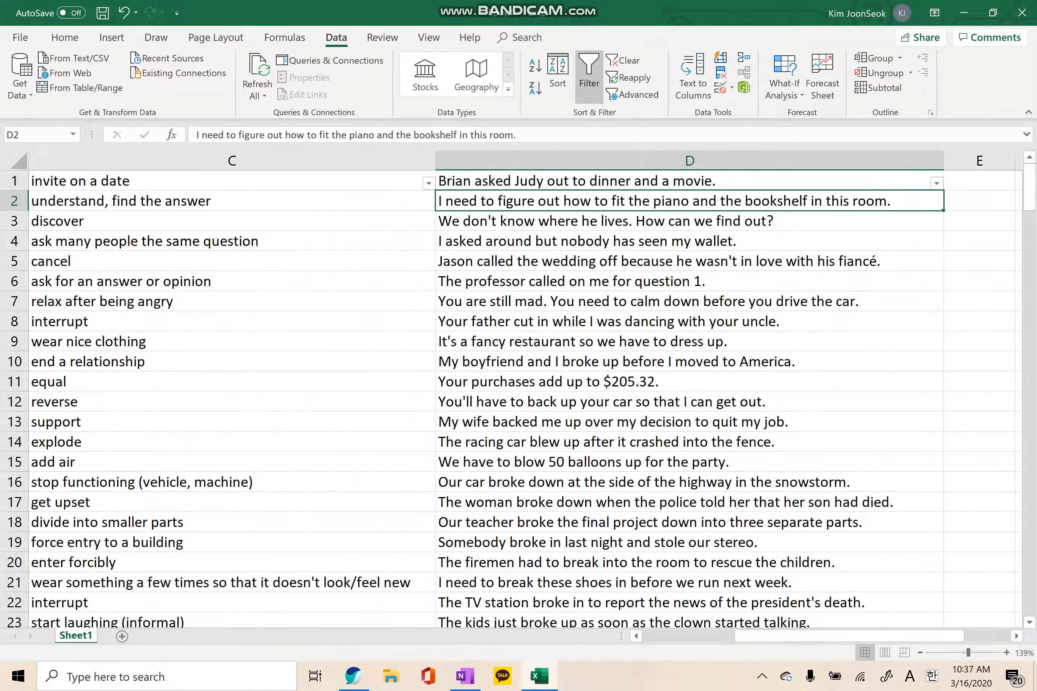
key("Left")
key("Left")
key("Left")
key("Right")
key("Right")
key("Right")
key("Left")
key("Left")
key("Left")
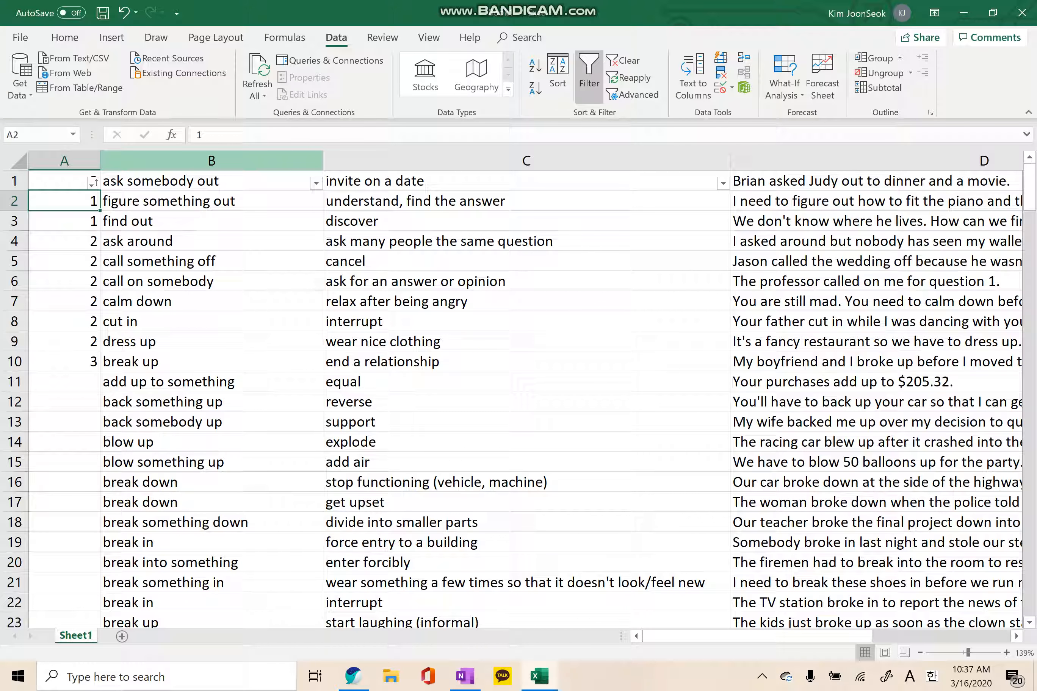
- Insert a blank column before the meanings and move the phrasal verbs from column B into it
mouse_move(212, 160)
left_mouse_down()
mouse_move(727, 160)
mouse_move(212, 160)
left_mouse_up()
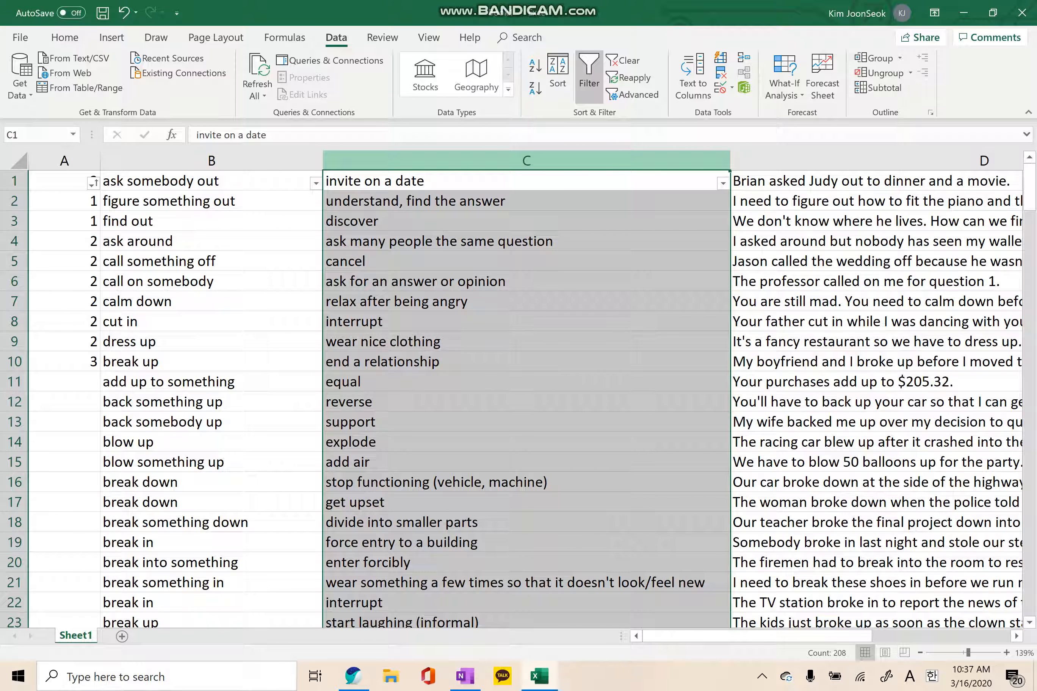
right_click(388, 158)
left_click(423, 262)
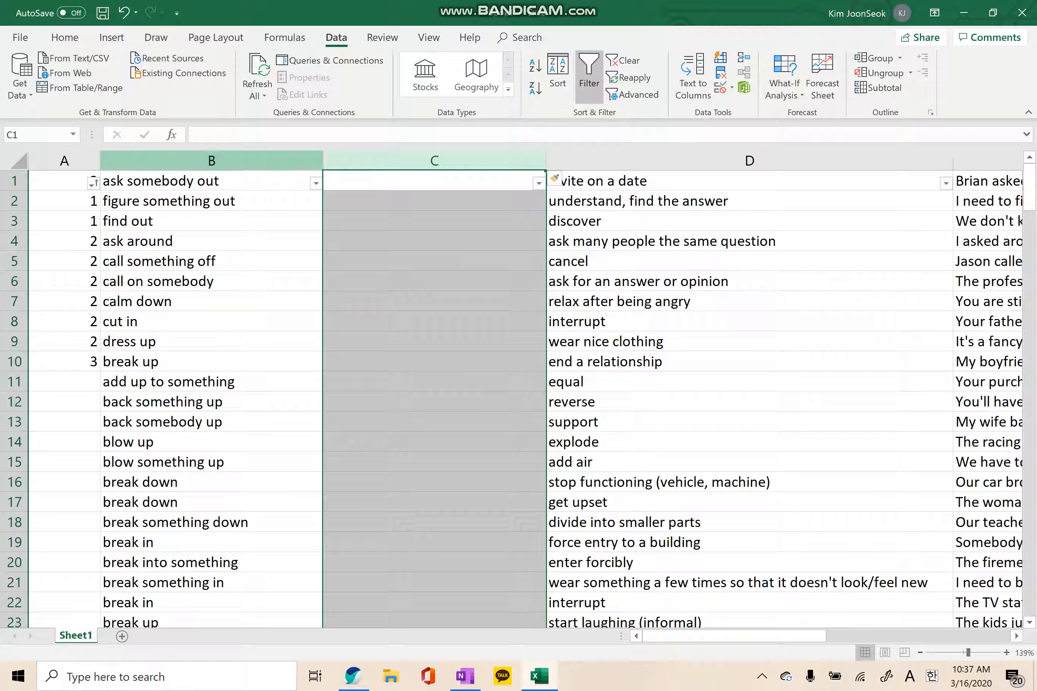
left_click(212, 160)
key("ctrl+c")
left_click(435, 160)
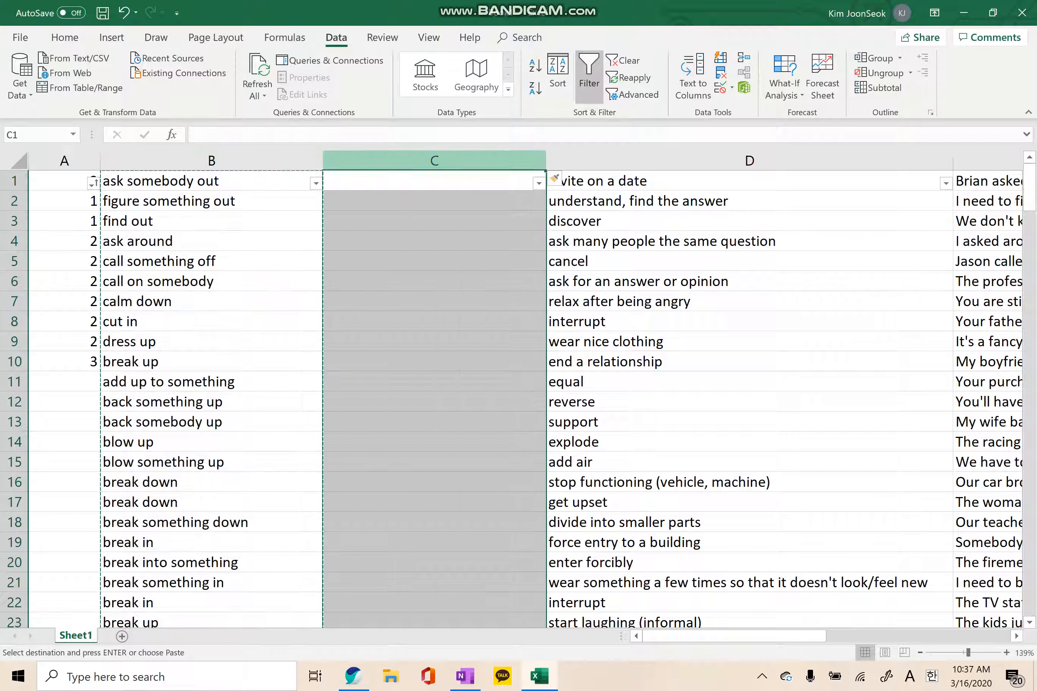
key("ctrl+v")
- Move the example sentences from column E into the empty column B, ahead of the phrasal verbs
left_click(910, 159)
scroll(530, 393, "right", 3)
key("ctrl+c")
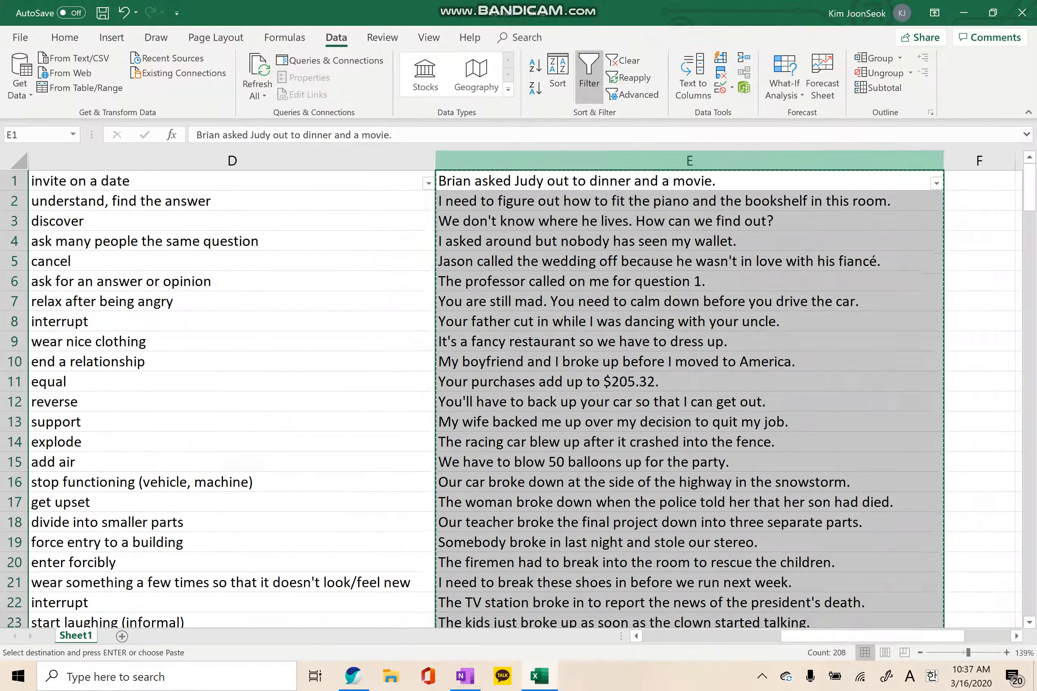
scroll(530, 392, "left", 3)
left_click(136, 160)
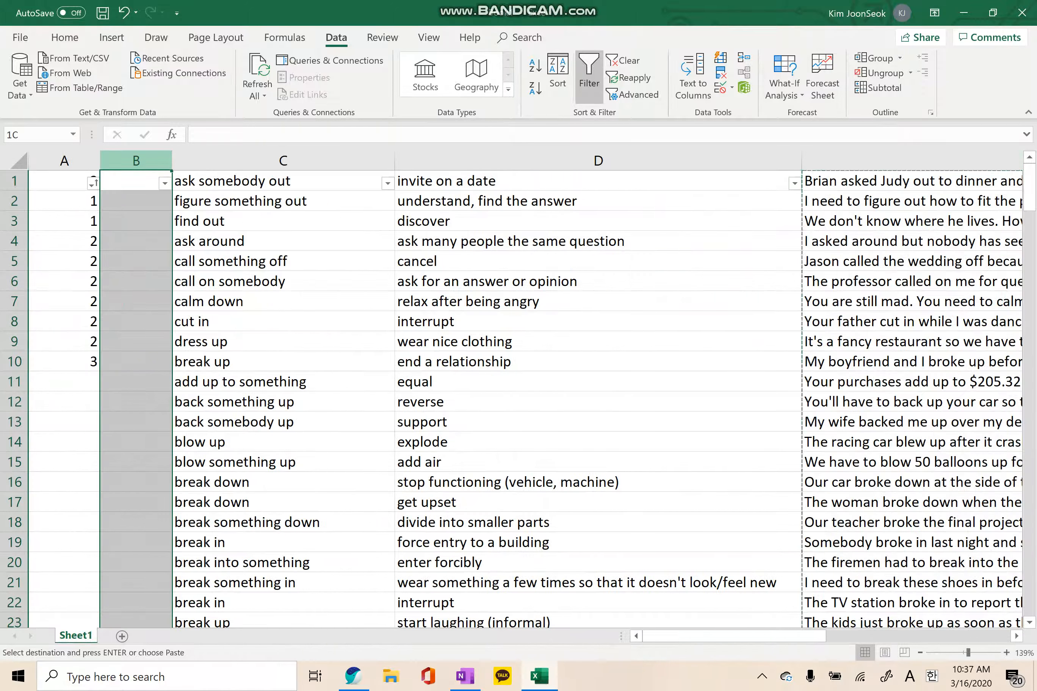
key("Return")
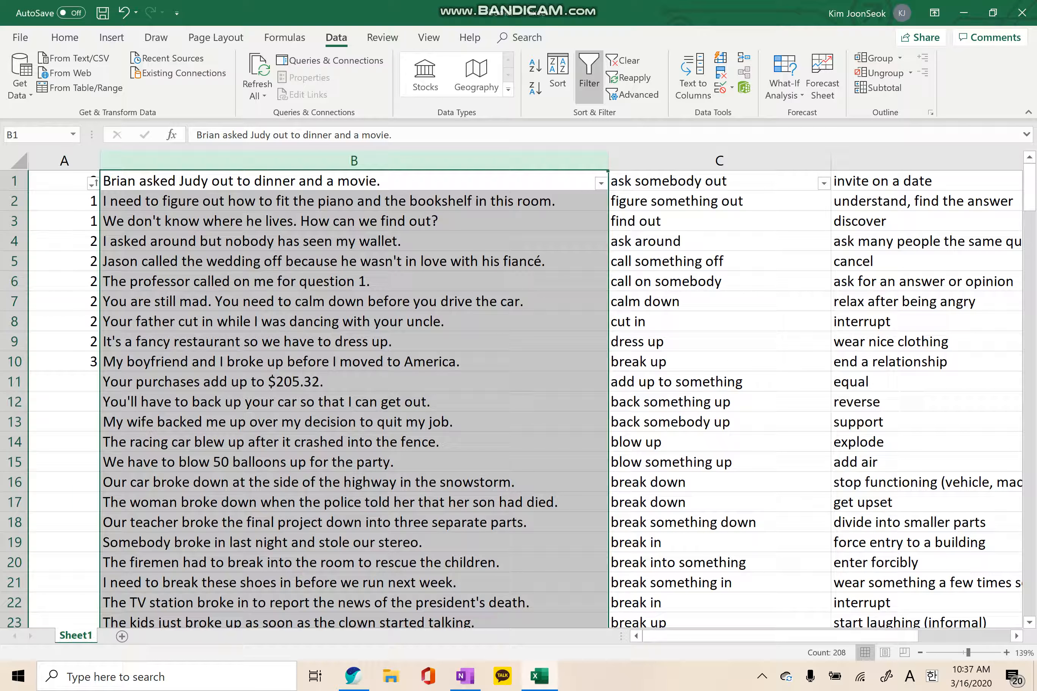
- Move the meanings from column E into a new column inserted before the phrasal verbs, and delete the leftover empty columns E and F
left_click(250, 241)
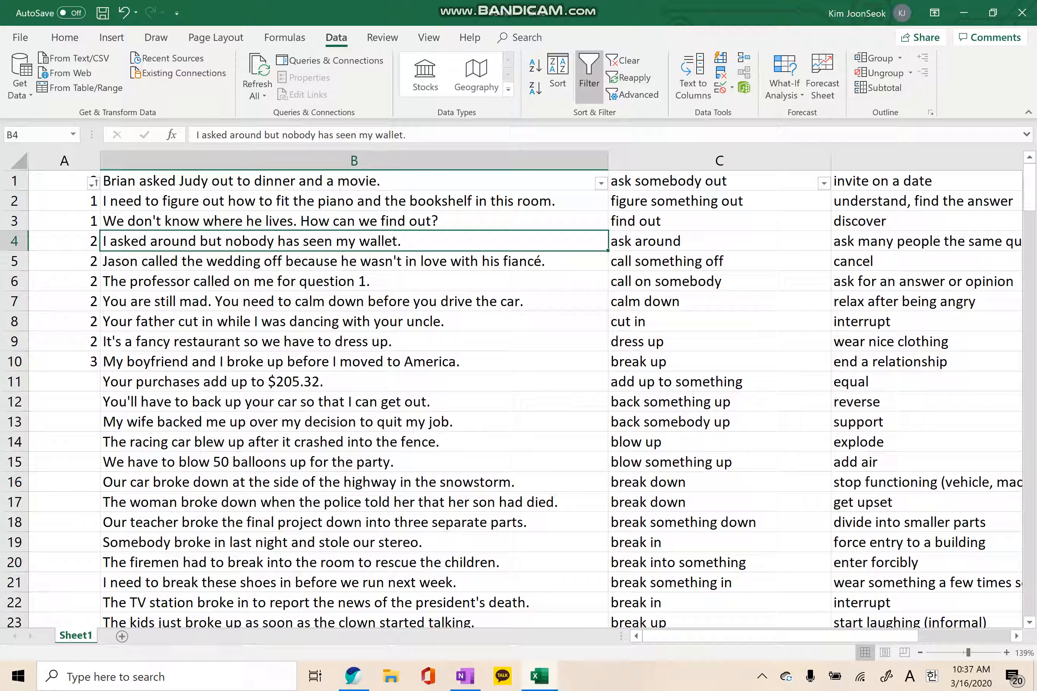
left_click(759, 160)
right_click(763, 161)
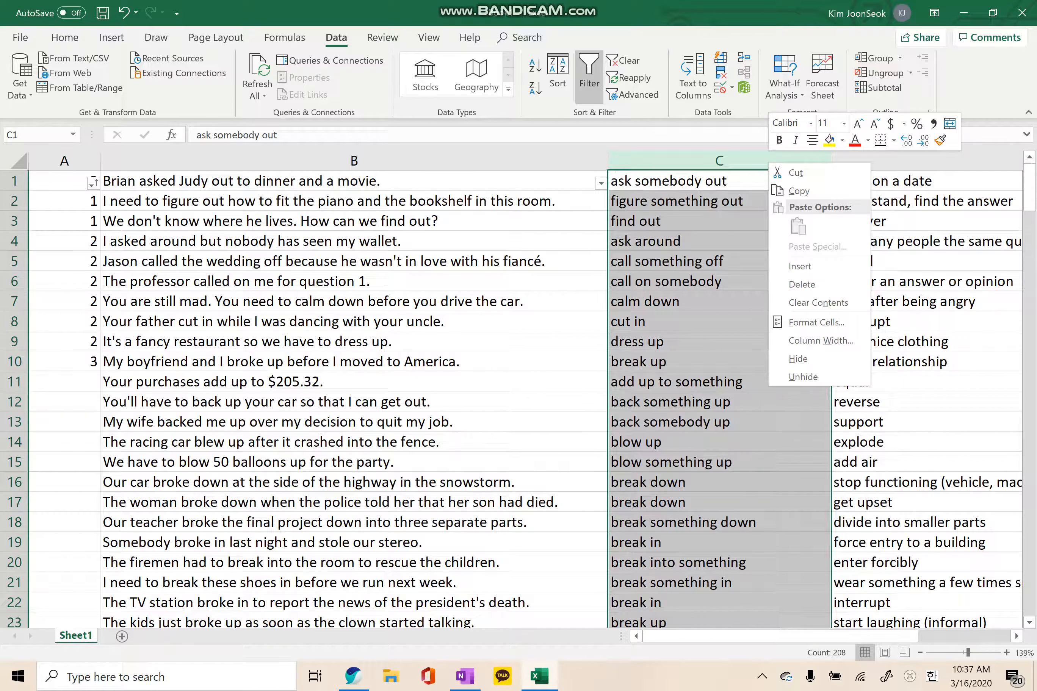
left_click(798, 278)
scroll(525, 391, "right", 5)
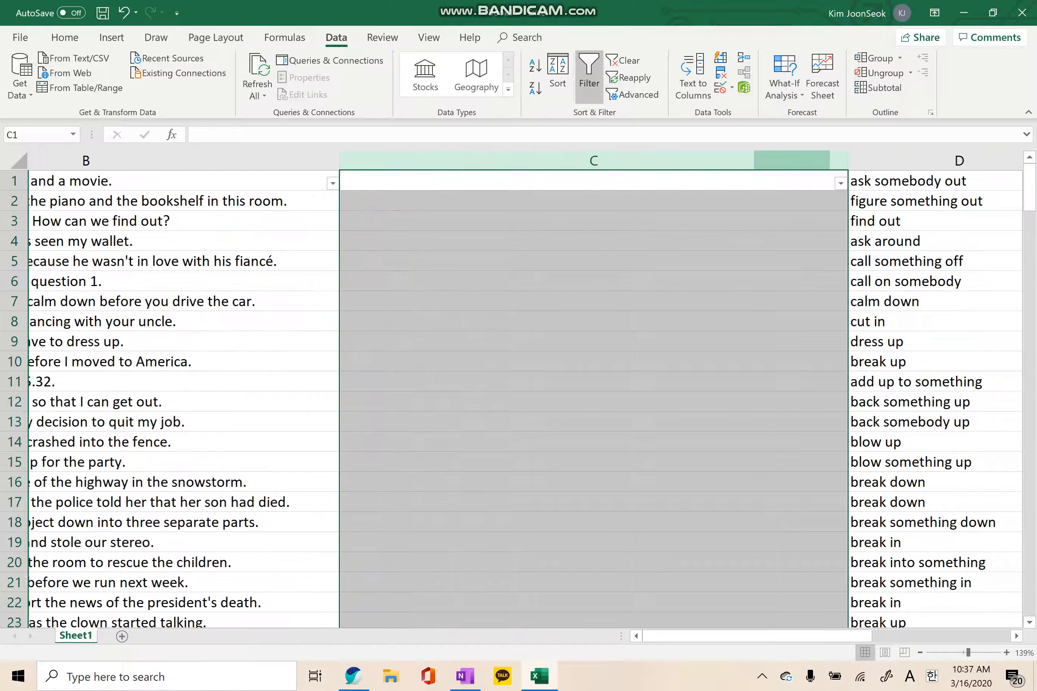
left_click(837, 160)
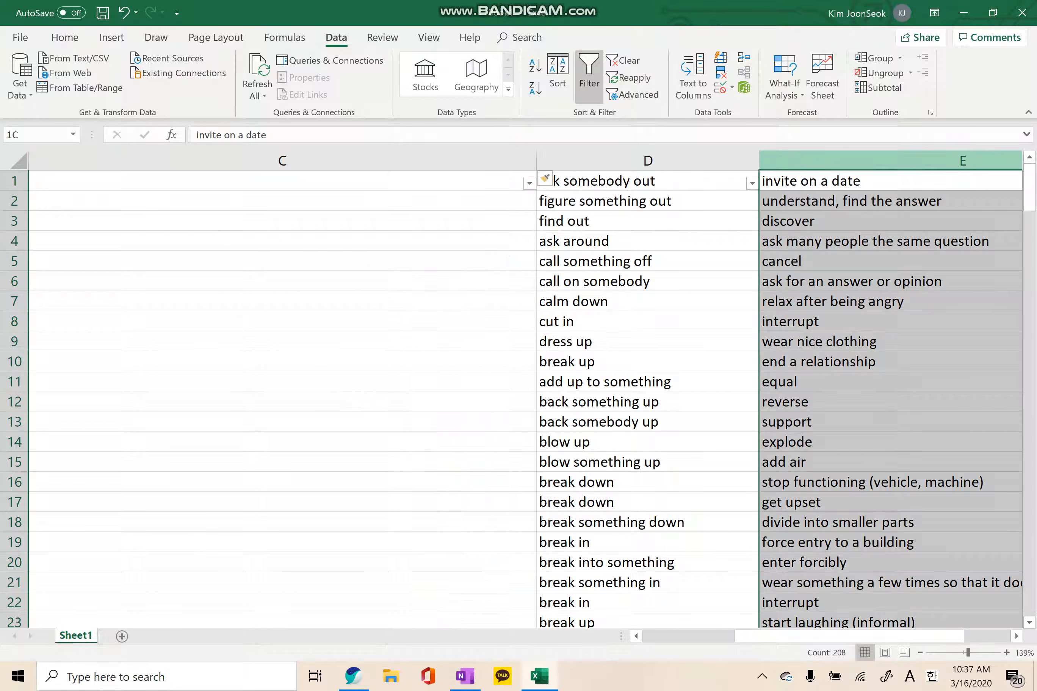
key("ctrl+c")
scroll(837, 160, "right", 5)
scroll(524, 390, "left", 10)
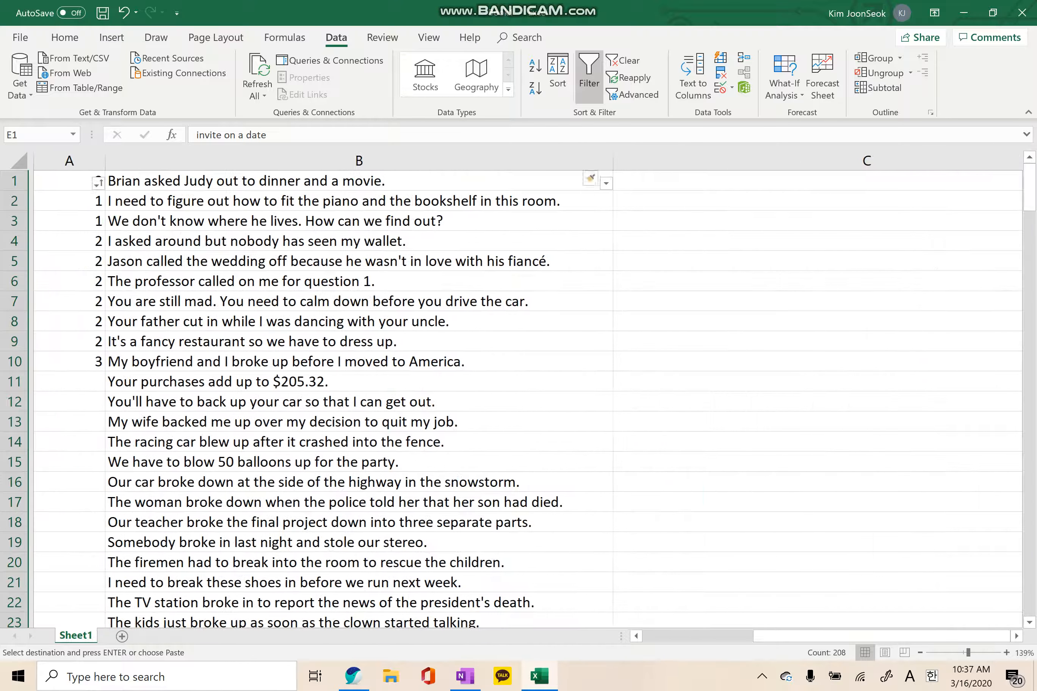
left_click(862, 160)
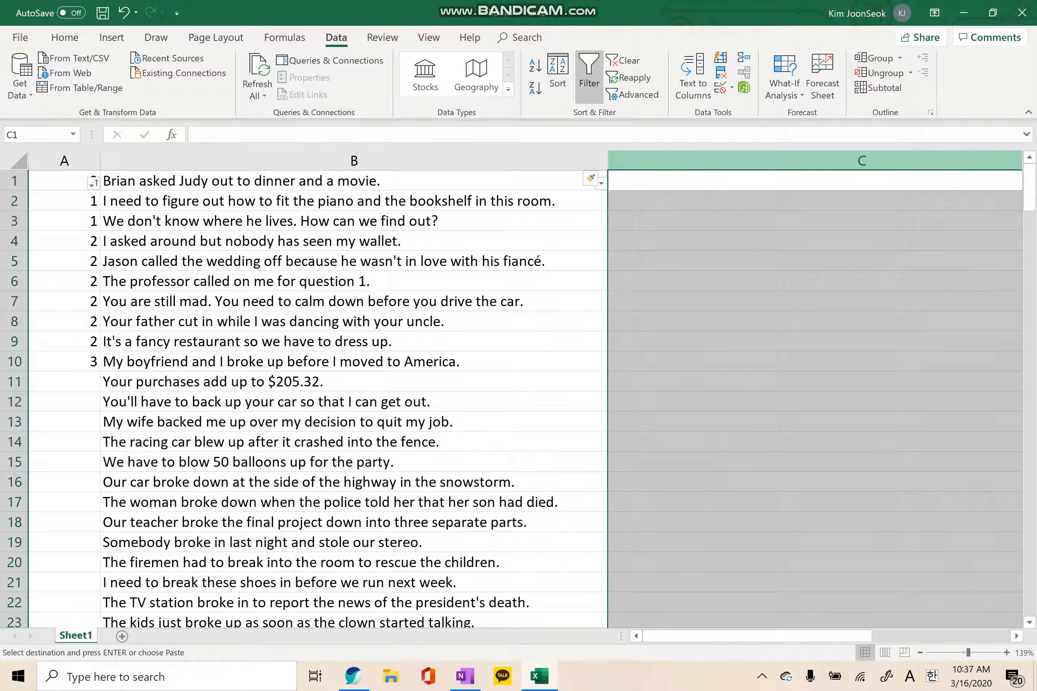
key("Return")
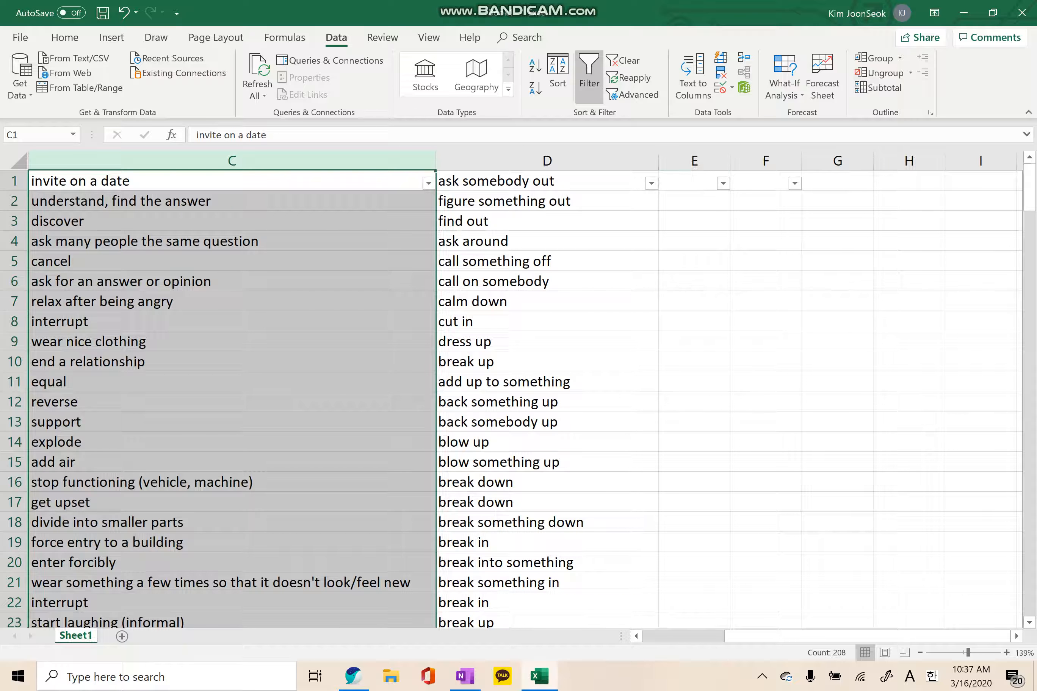
left_click_drag(694, 160, 765, 161)
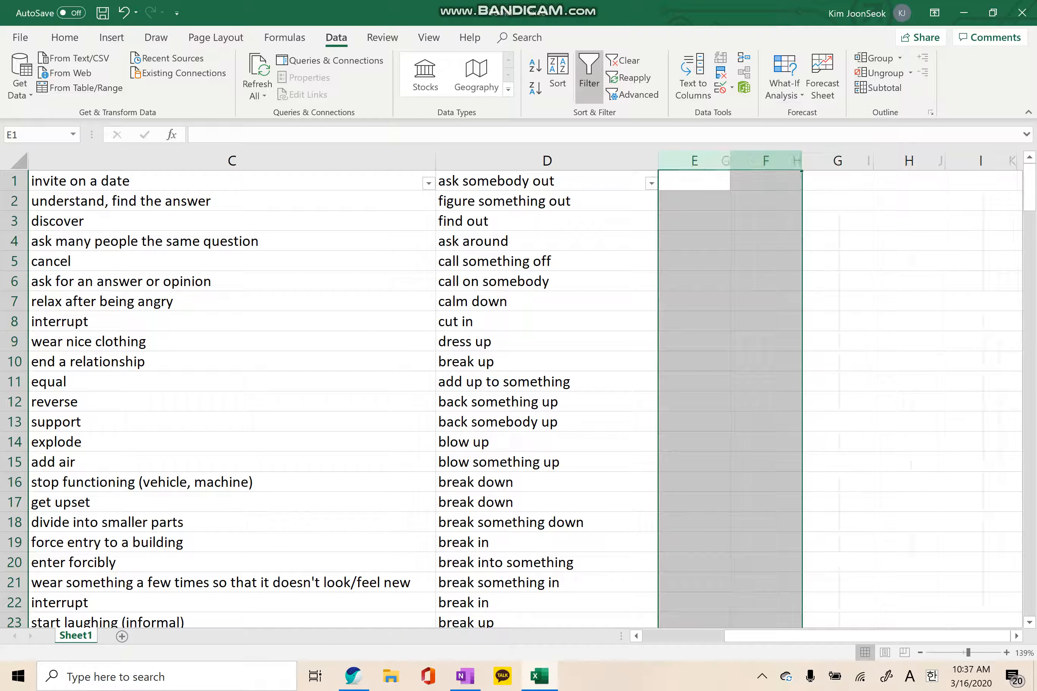
scroll(525, 399, "left", 10)
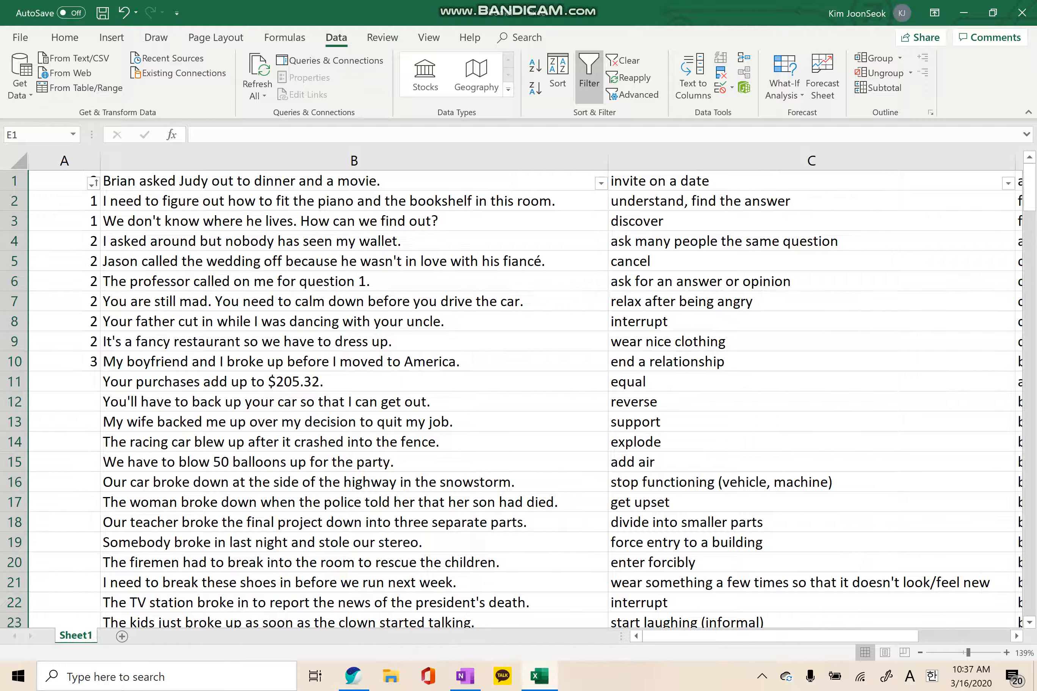
- Open the example sentence in B1 for editing, with the cursor before its first word and Korean input active
mouse_move(312, 181)
left_mouse_down()
mouse_move(758, 281)
mouse_move(312, 180)
left_mouse_up()
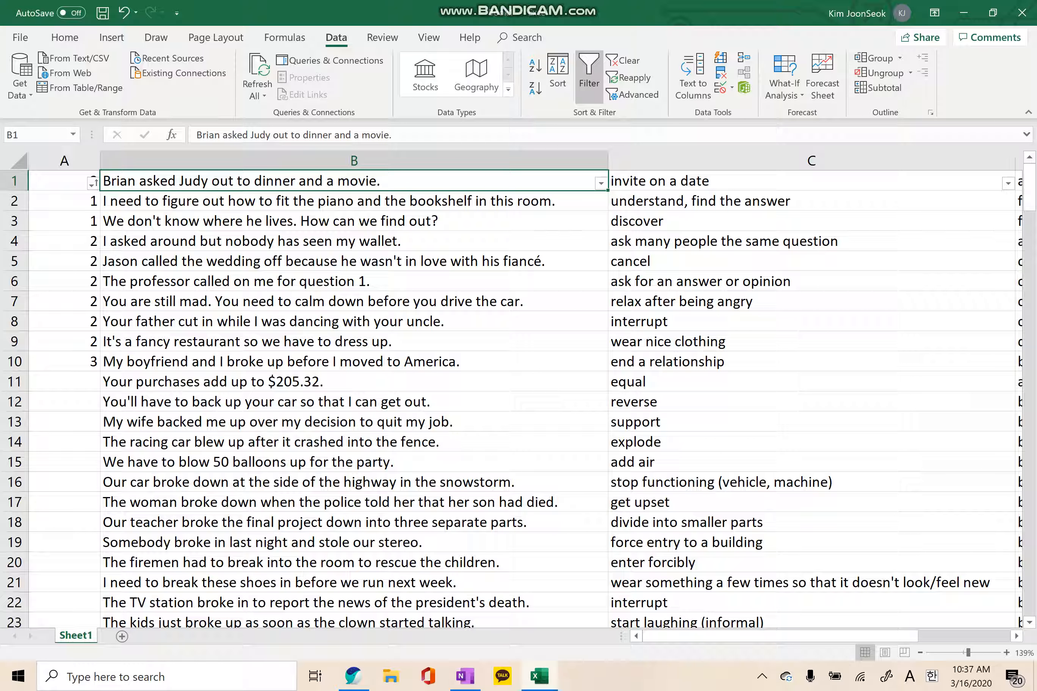
key("F2")
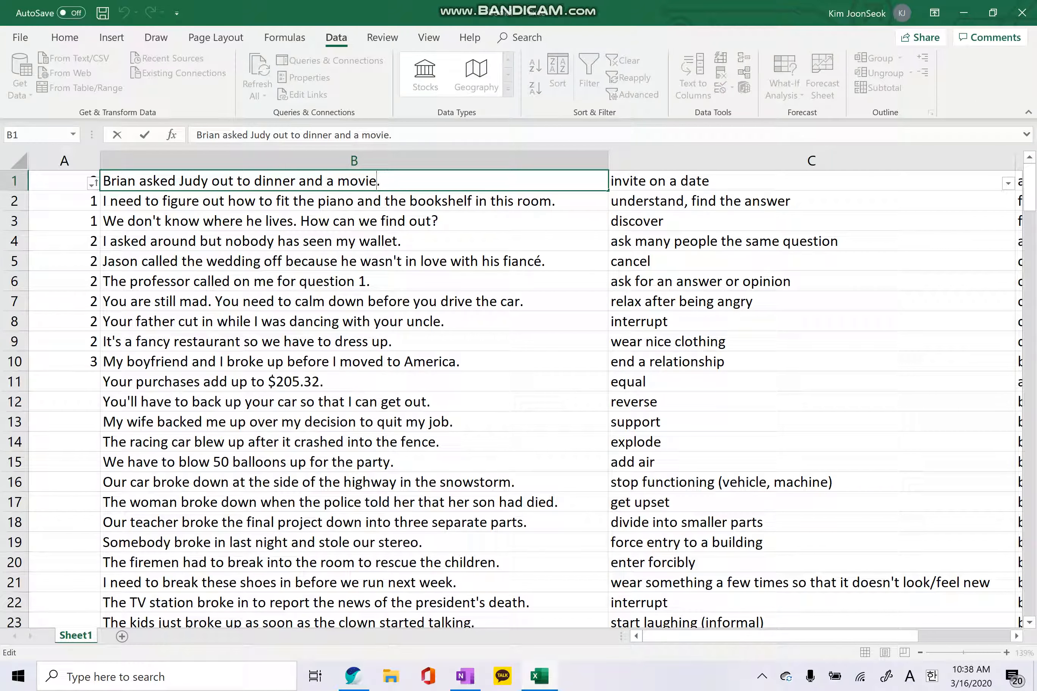
key("Left")
key("Left")
key("Left")
key("Left")
key("Left")
key("Left")
key("Left")
key("Left")
key("Left")
key("Left")
key("Left")
key("Left")
key("Left")
key("Left")
key("Left")
key("Left")
key("Left")
key("Left")
key("Left")
key("Left")
key("Left")
key("Hangul")
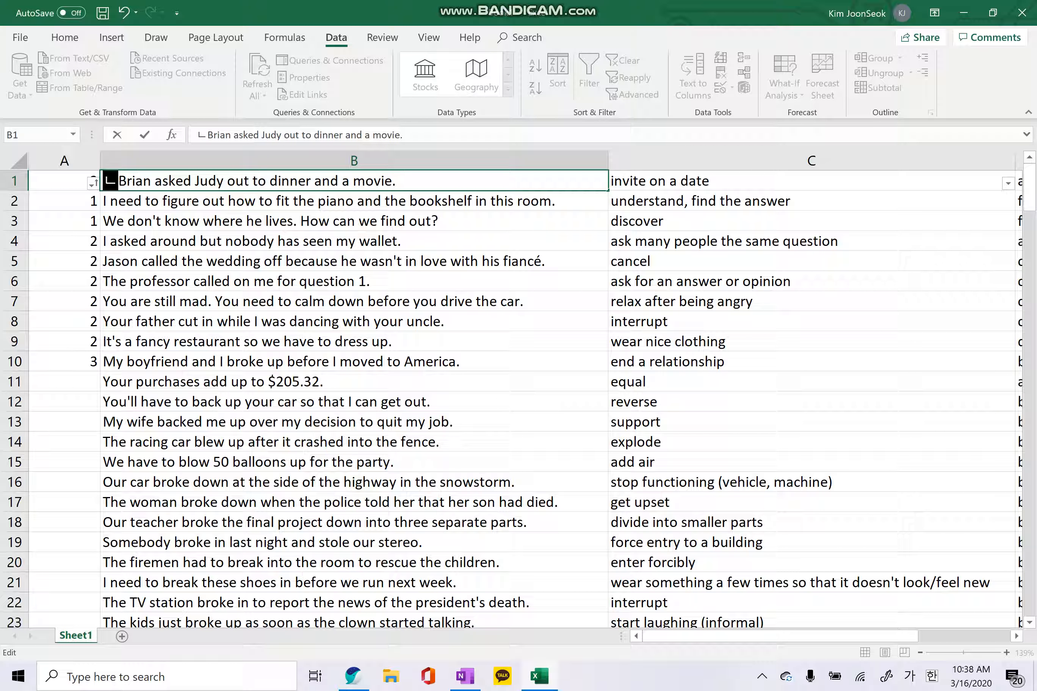
- Switch to NAVER Whale and search the web for "high school musical" in a new tab
key("super+s")
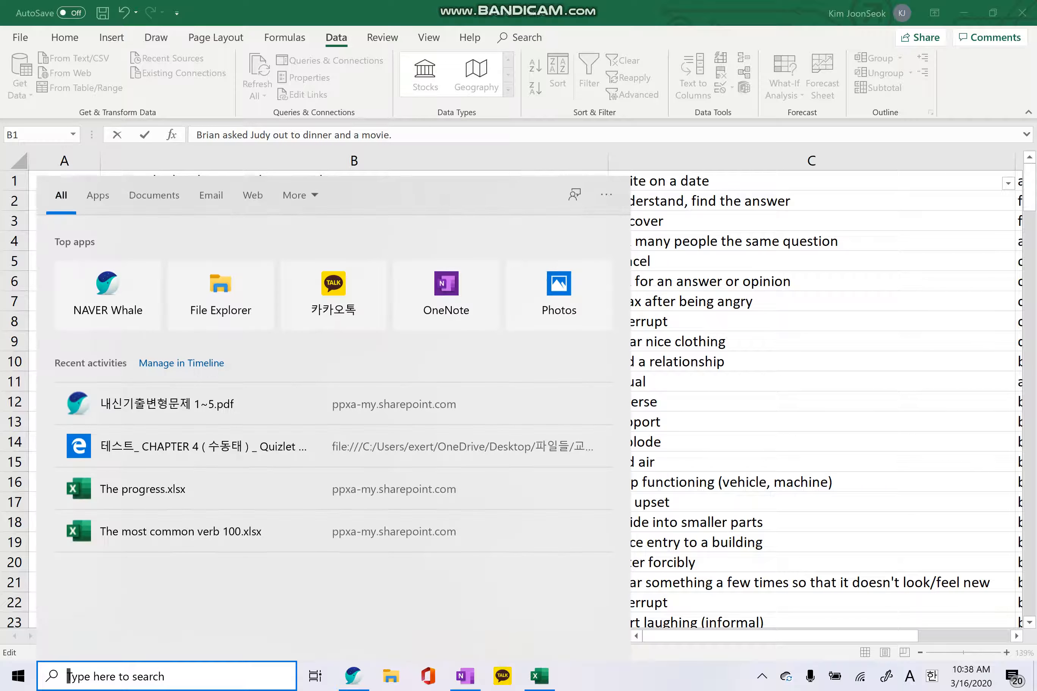
key("Return")
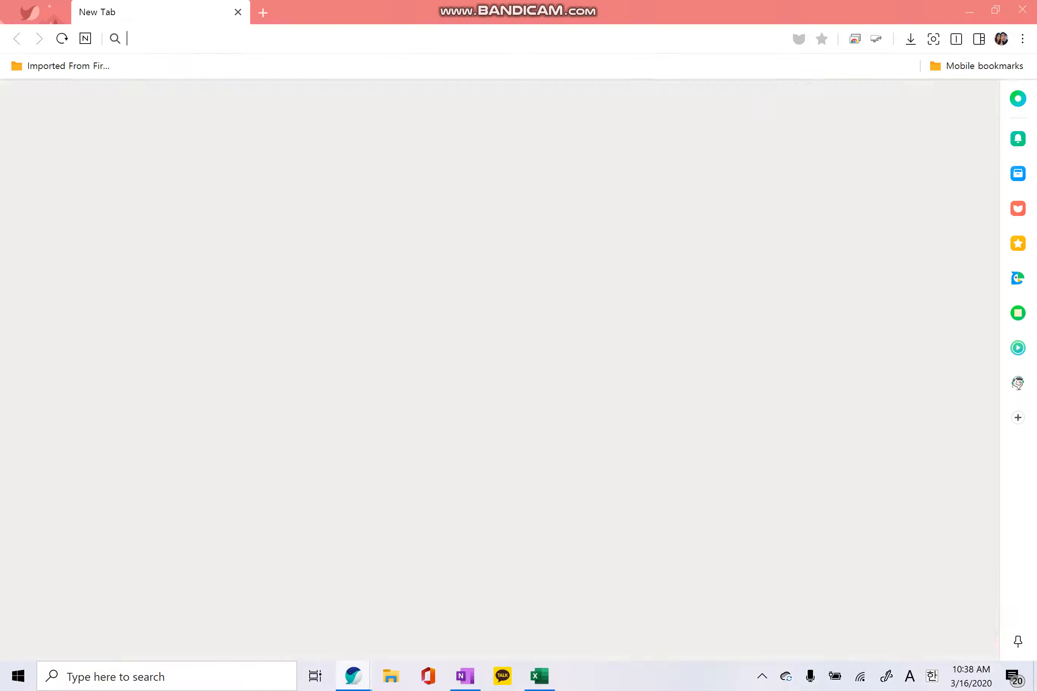
key("ctrl+t")
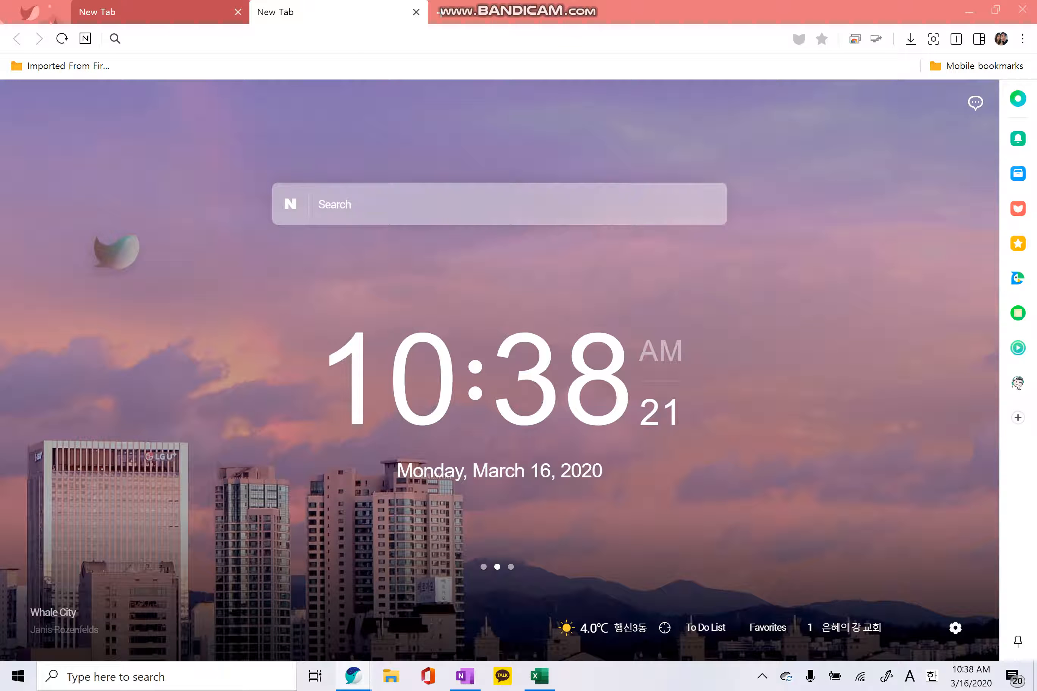
type("s")
key("BackSpace")
key("BackSpace")
type("high")
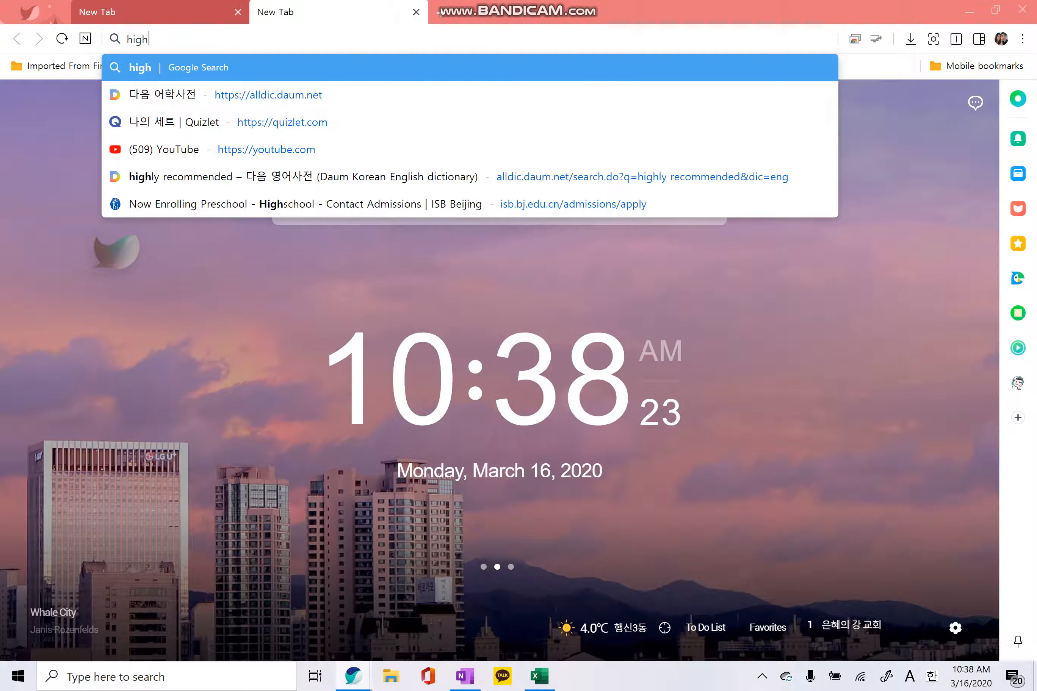
type(" school mus")
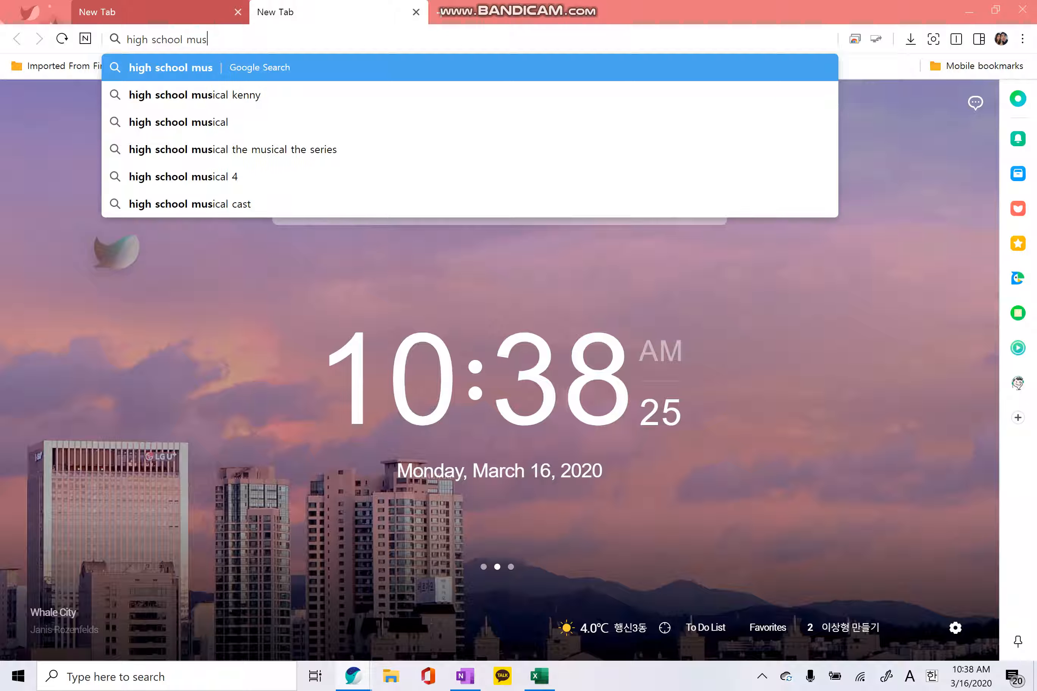
type("ical")
key("Return")
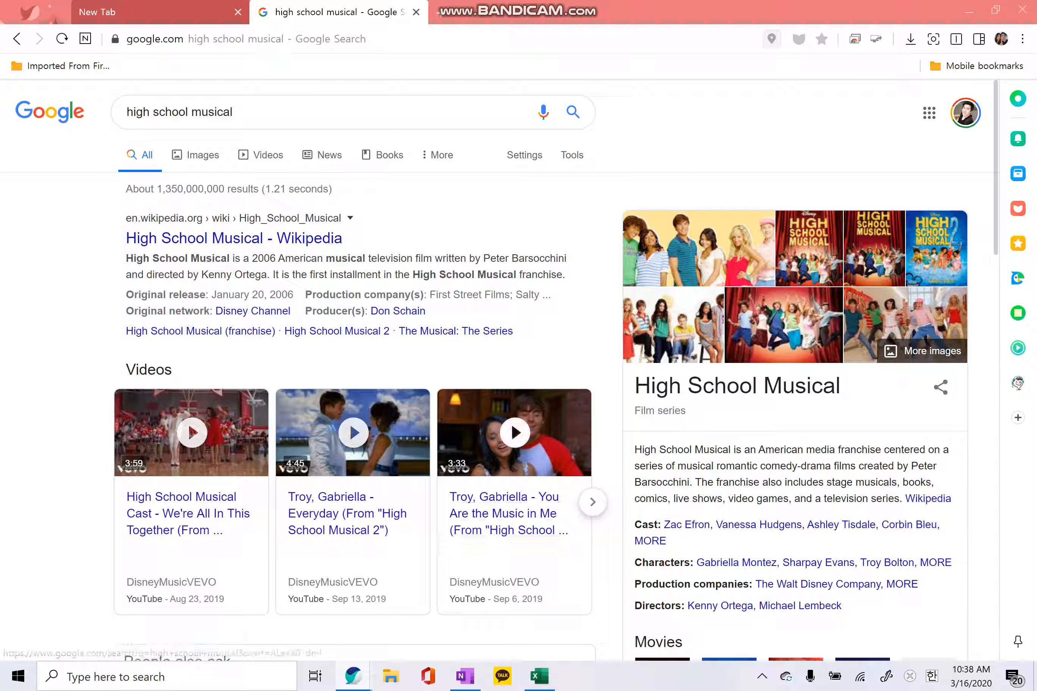
- Refine the web search to "high school musical actors"
left_click(272, 112)
type("acto")
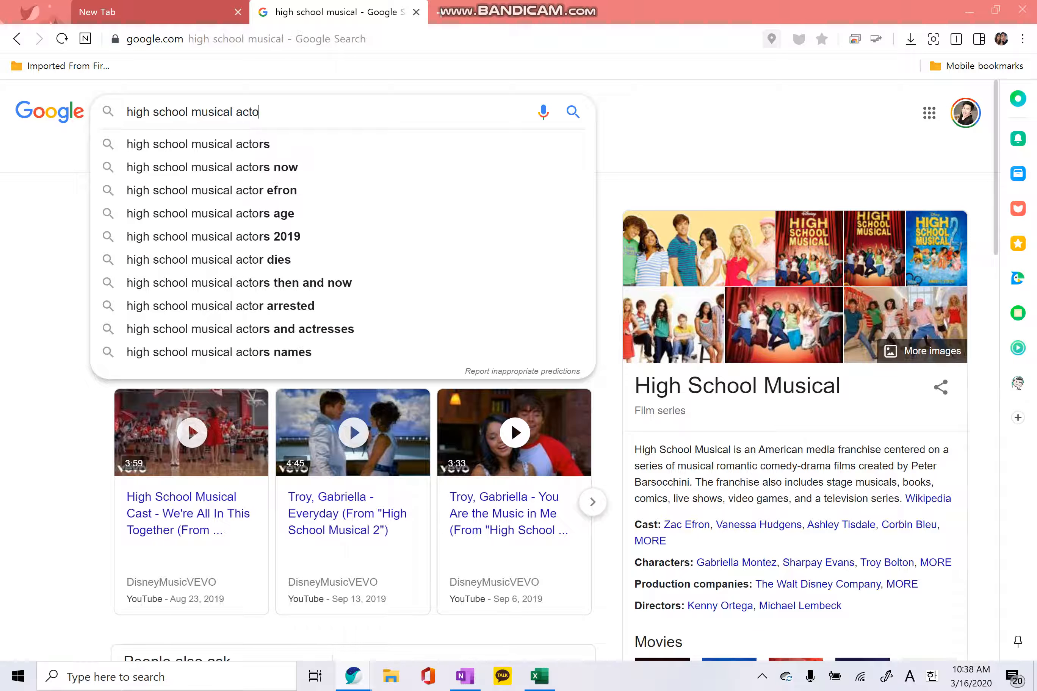
type("rs")
key("Return")
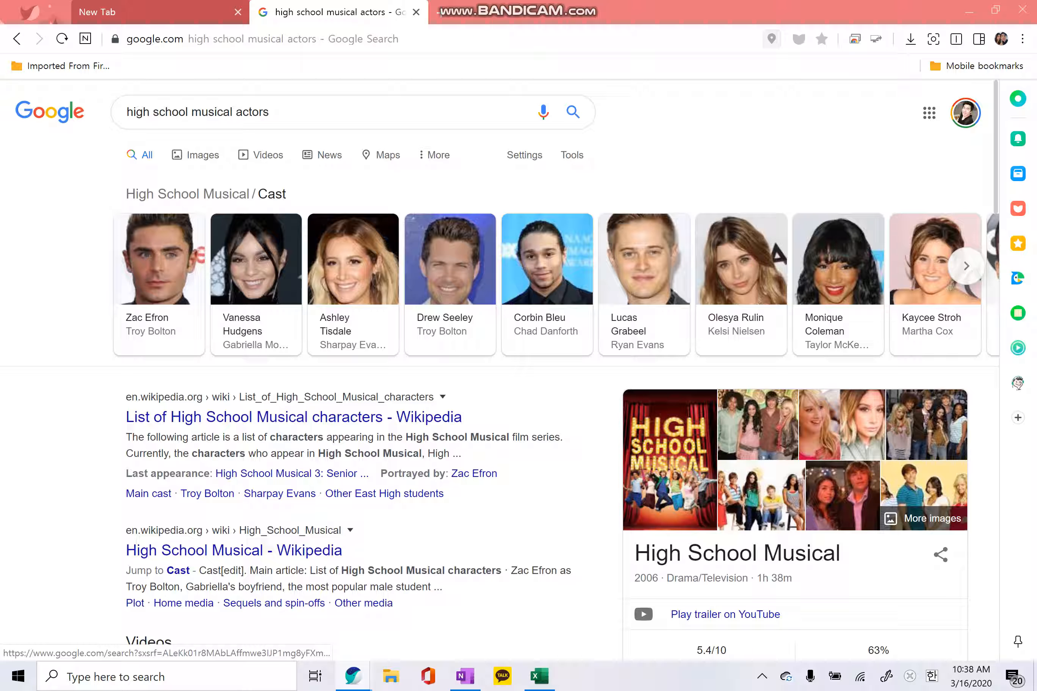
- Return to Excel and insert "트로이는 가브리엘라를 저녁식사데이트에 초대했다" on its own line above the English sentence in B1
key("alt+Tab")
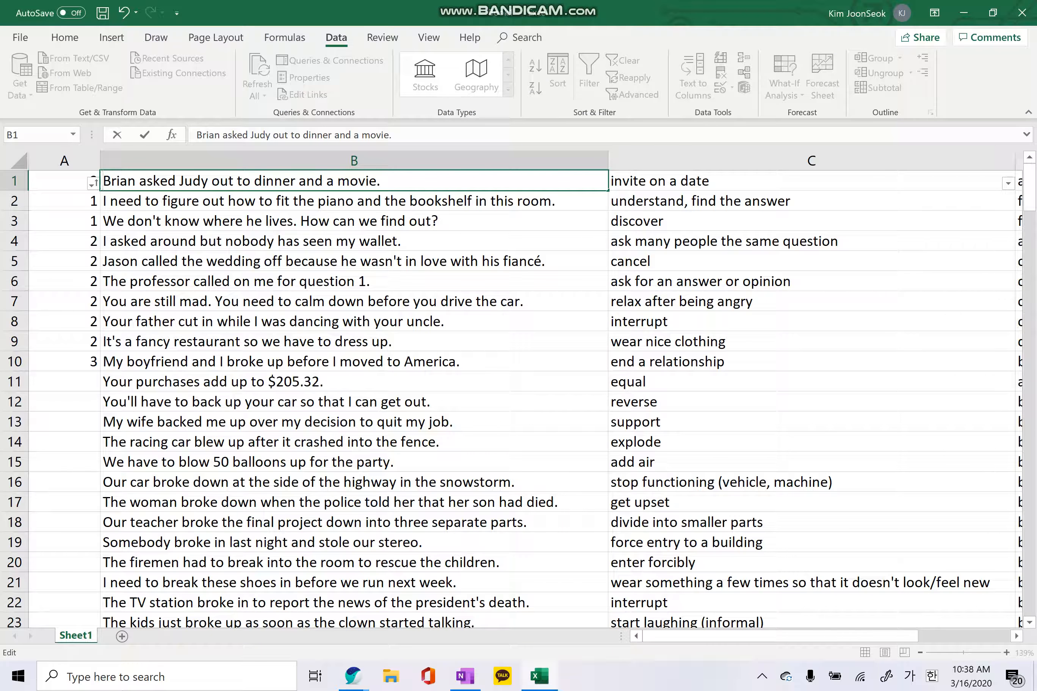
left_click(234, 182)
left_click_drag(380, 181, 103, 181)
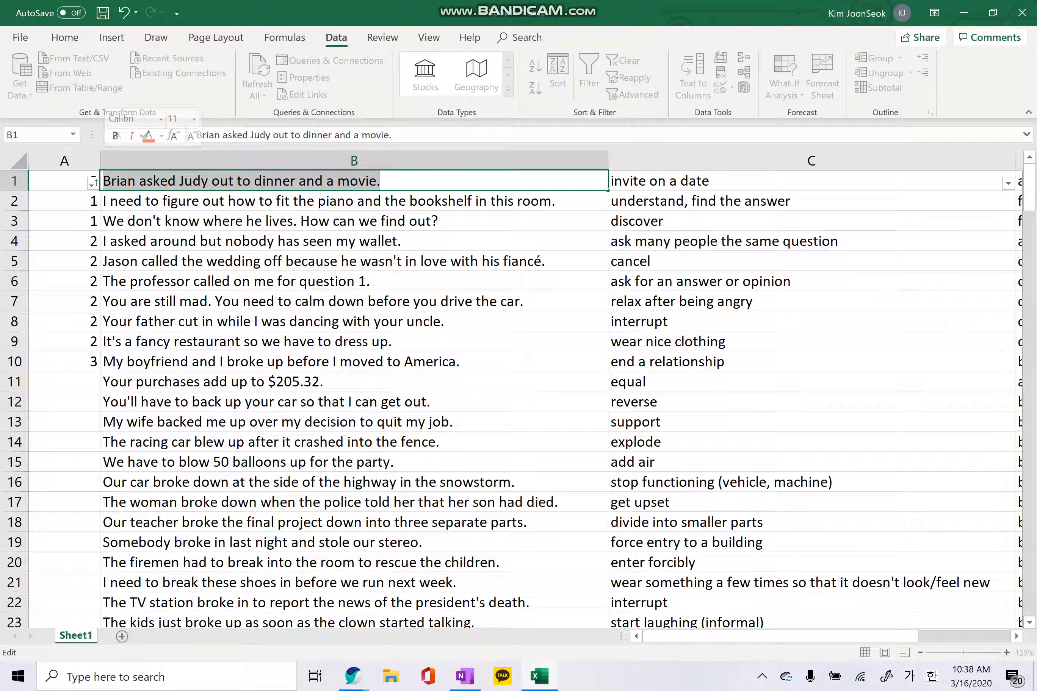
left_click(103, 181)
key("BackSpace")
type("ㅌ")
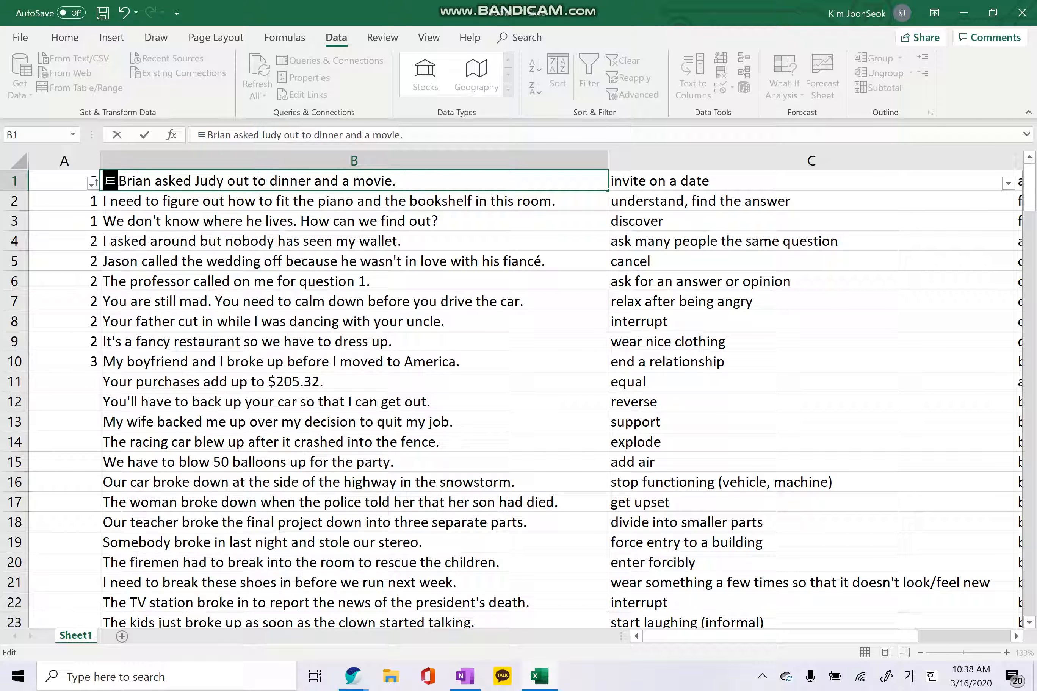
key("BackSpace")
type("트로")
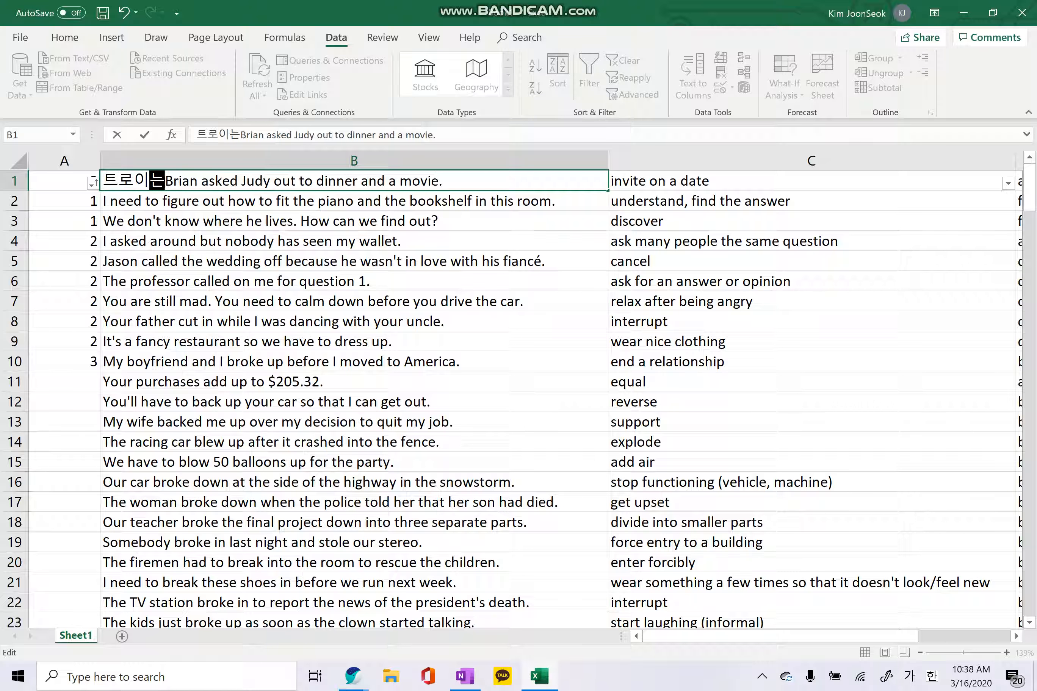
type("이는 ")
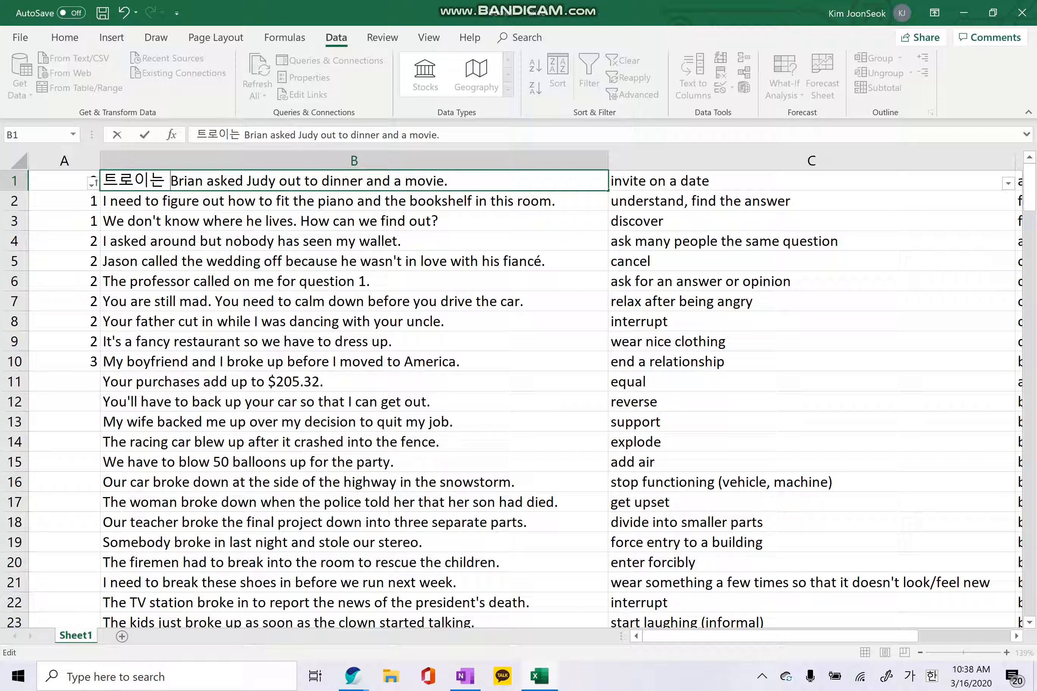
type("가브리엘라")
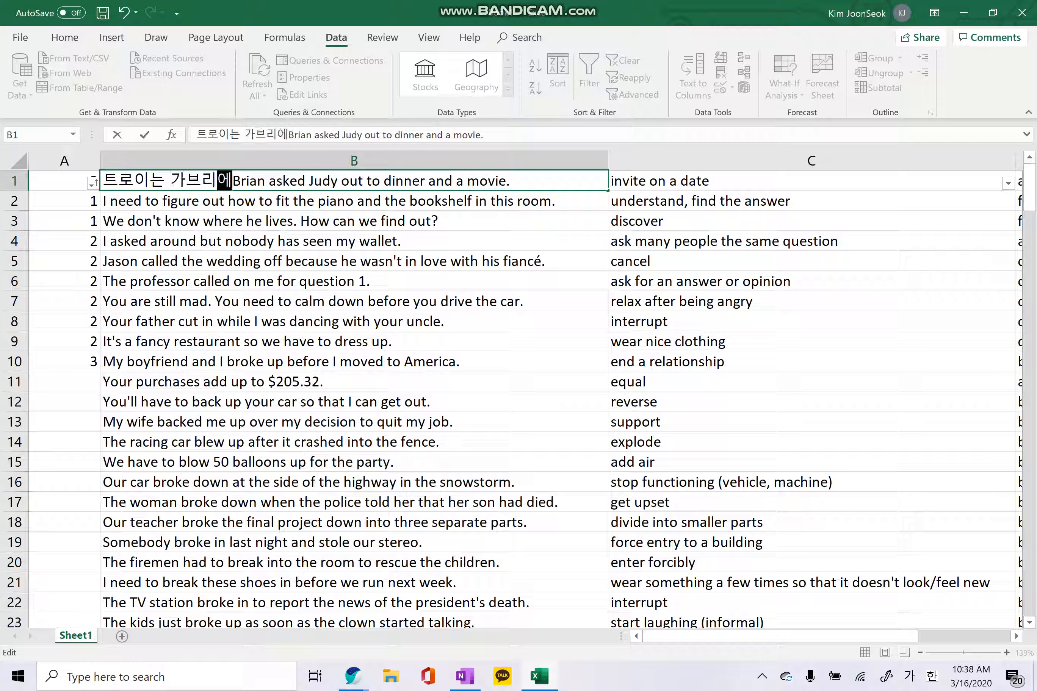
type("를")
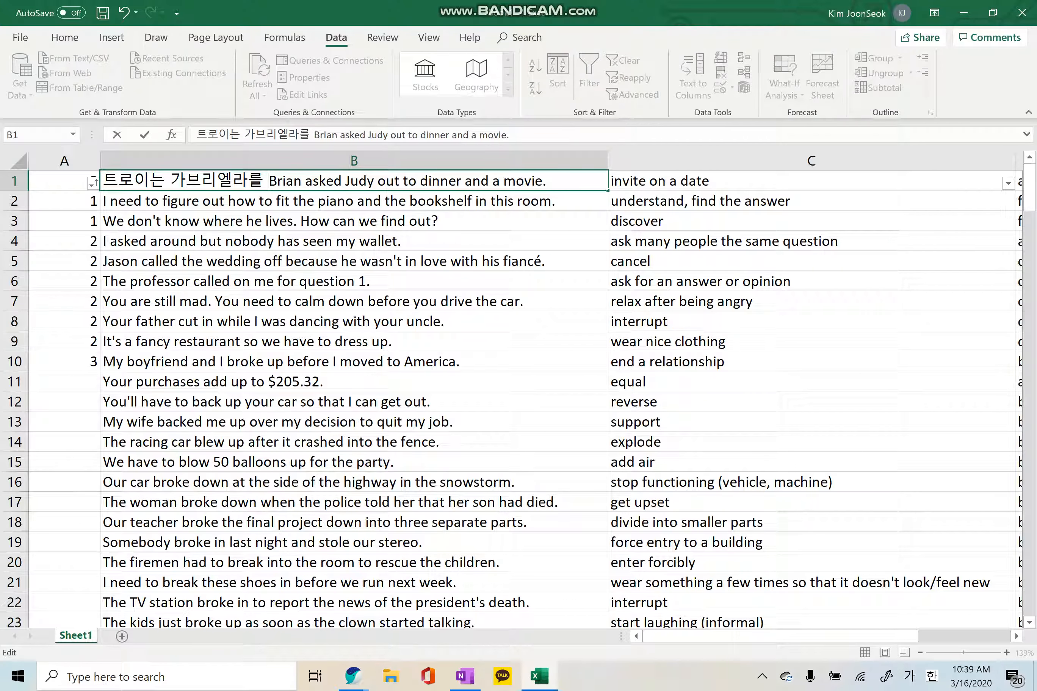
type("저")
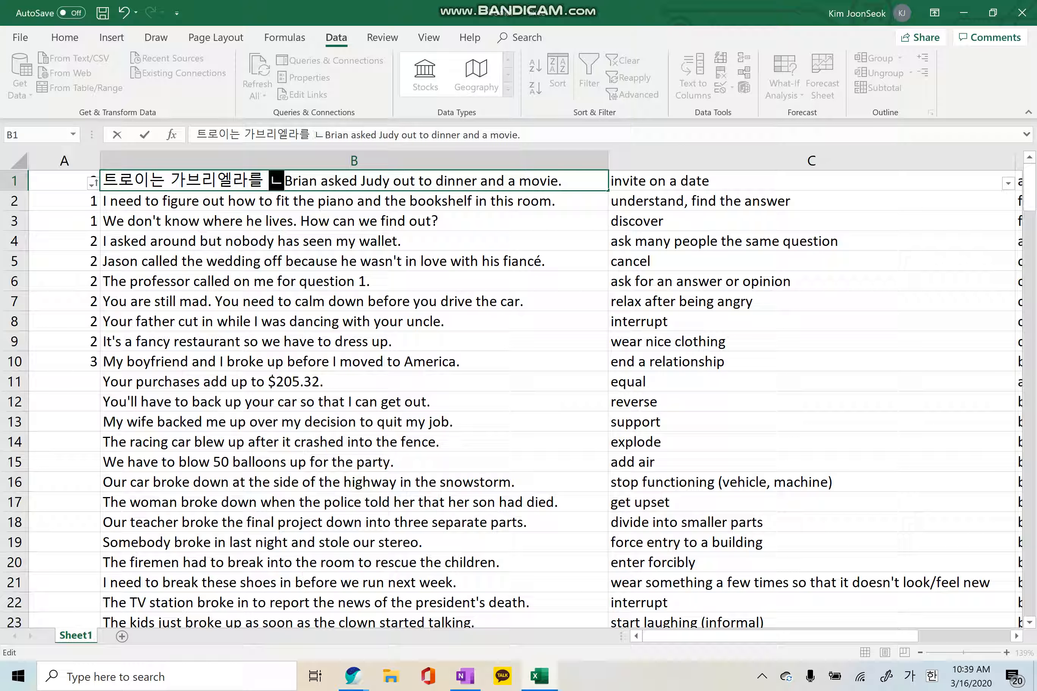
type("녁식사")
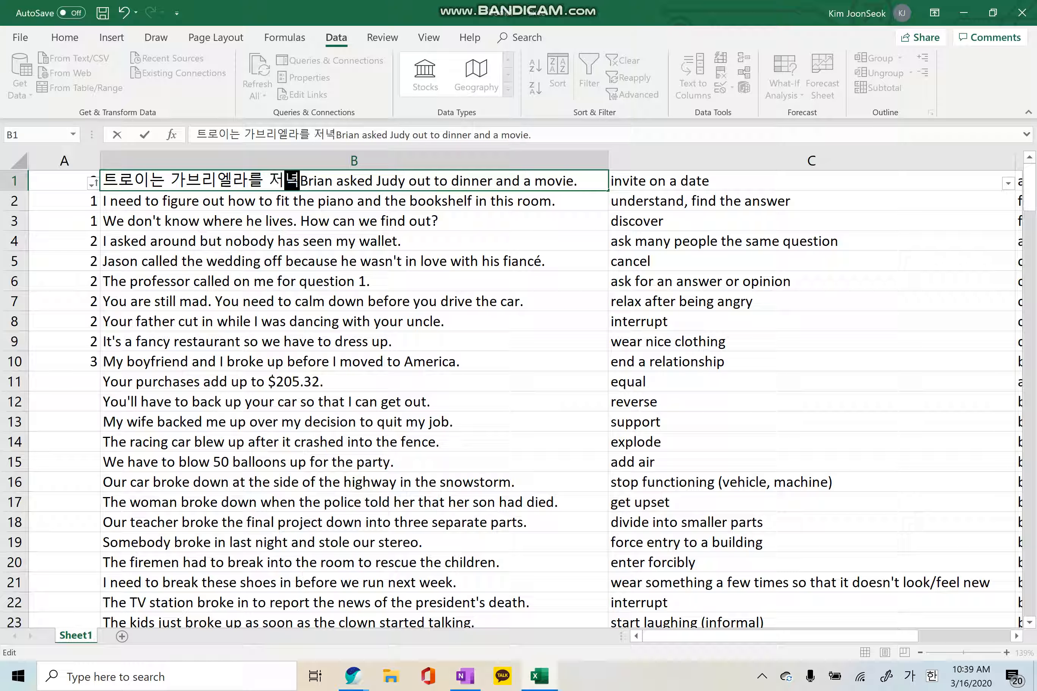
type("데이트에 ")
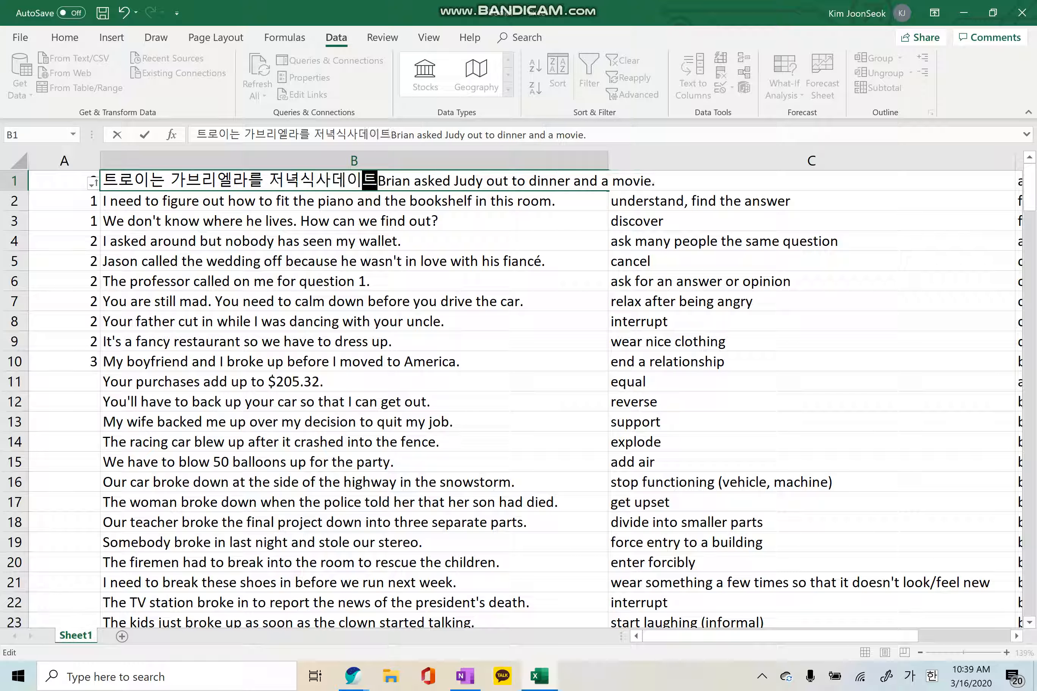
type("초대했다")
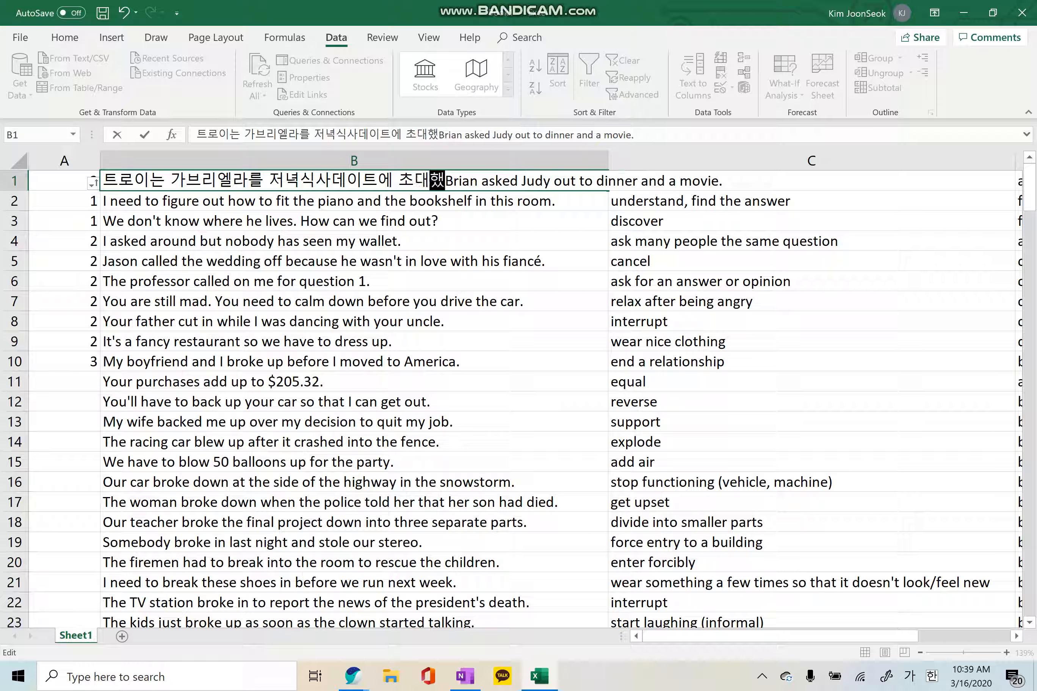
key("alt+Return")
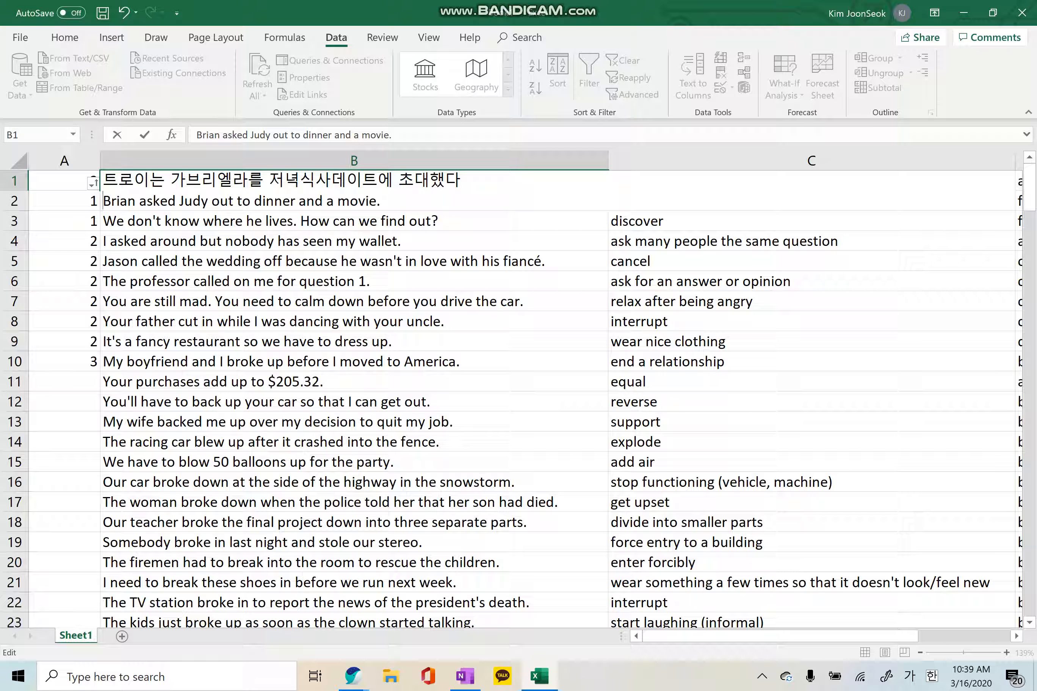
- Replace the English sentence in B1 with "Troy asked Gabriella out to dinner", keeping the Korean line above it
key("Hangul")
type("Troy asked ")
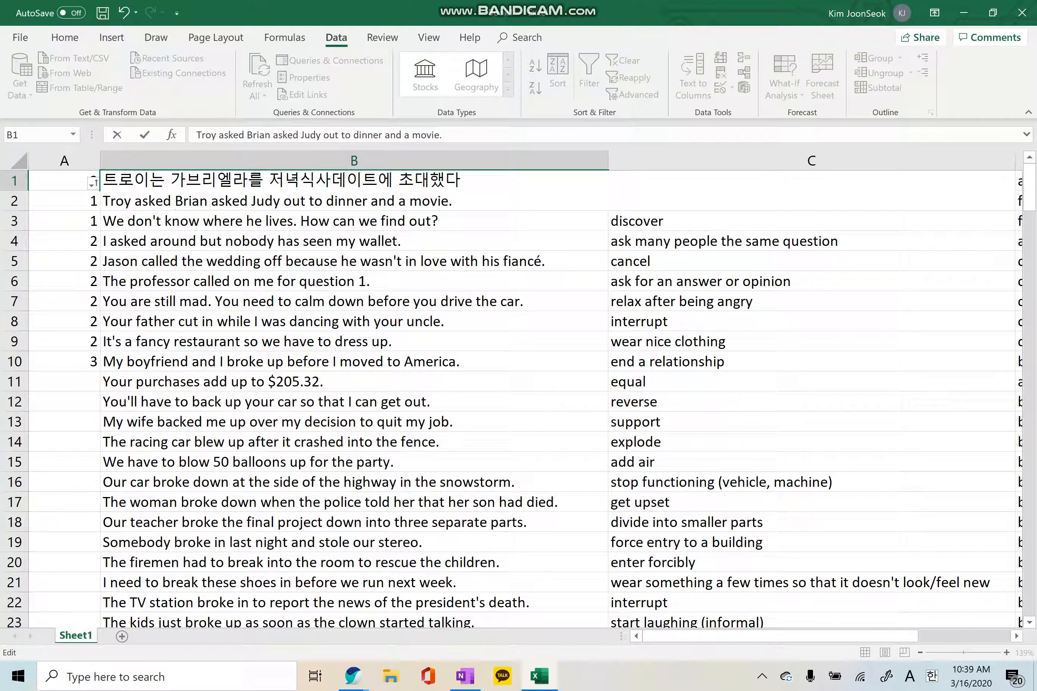
type("Gabriel")
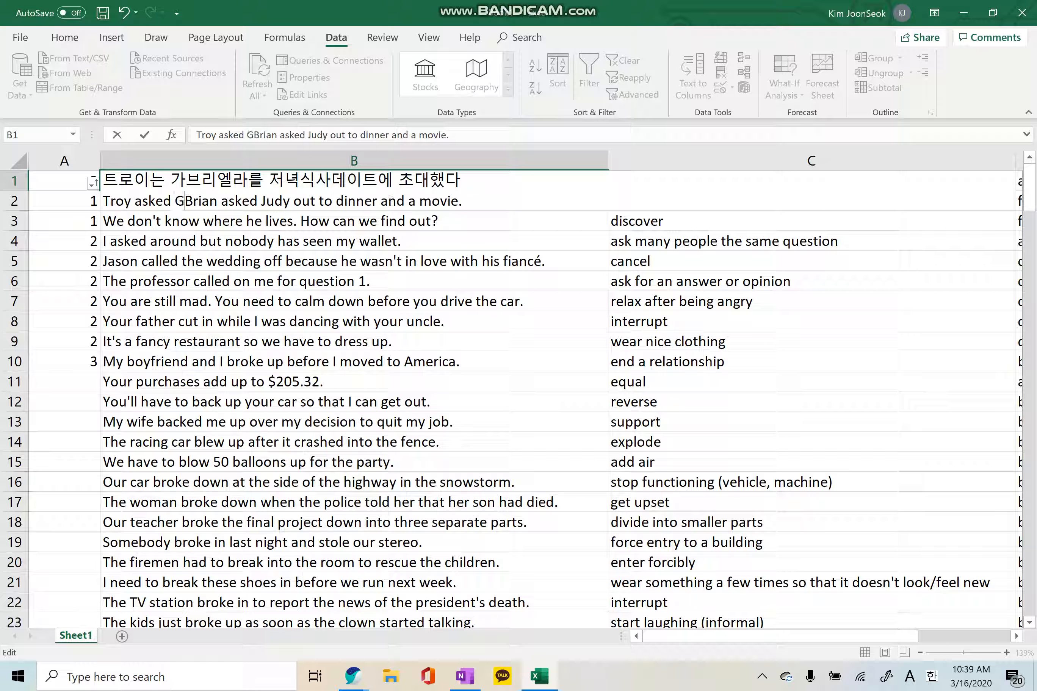
type("la")
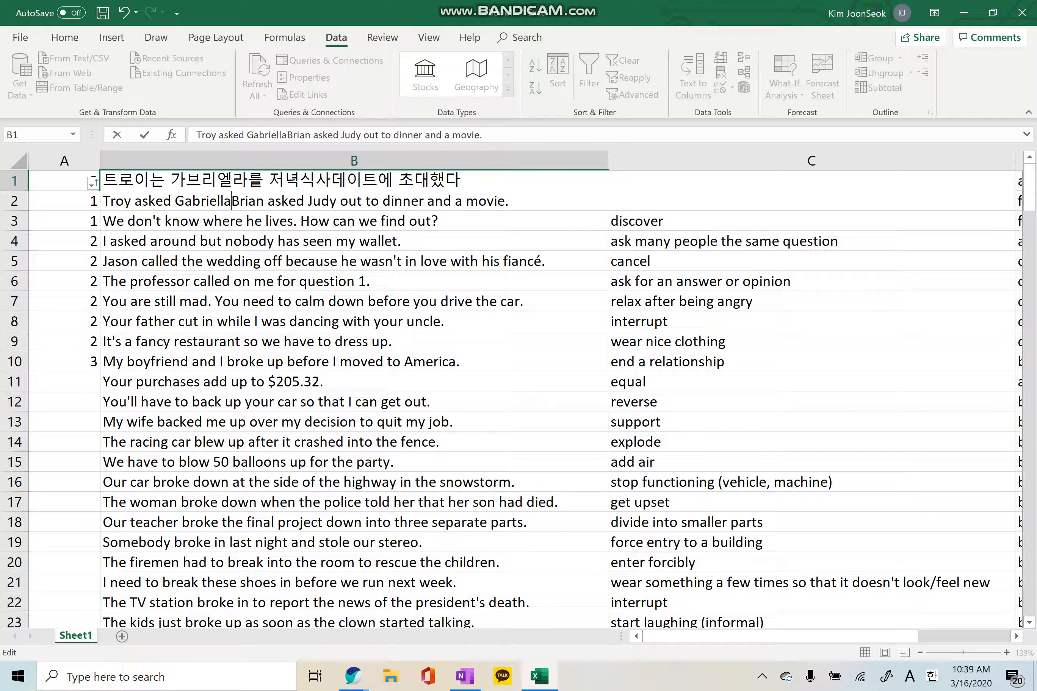
key("alt+Tab")
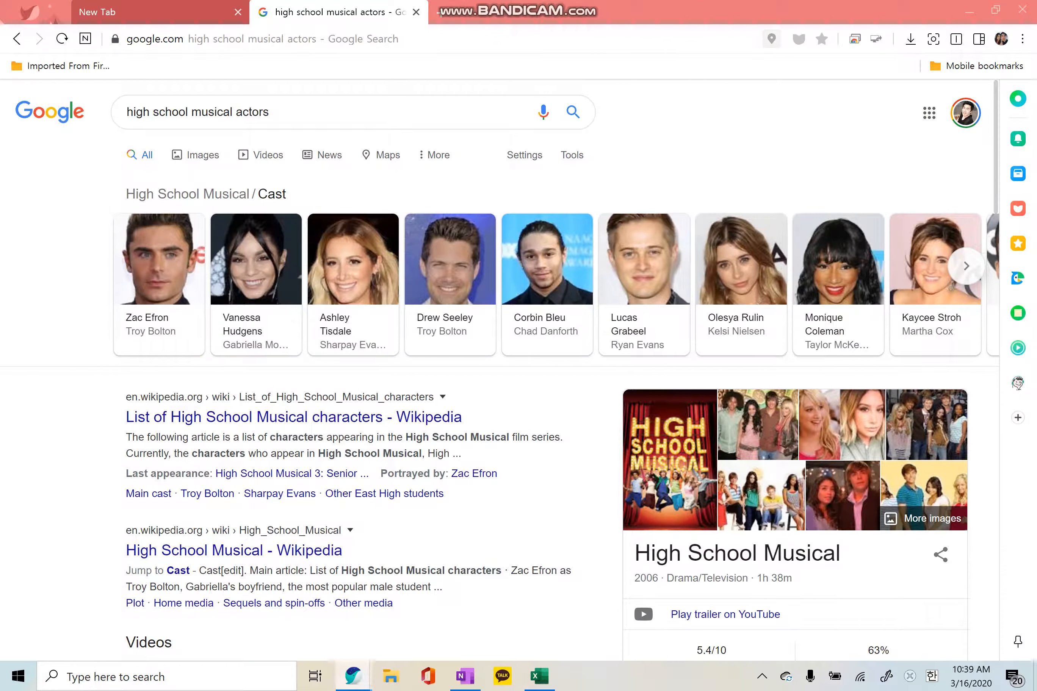
key("alt+Tab")
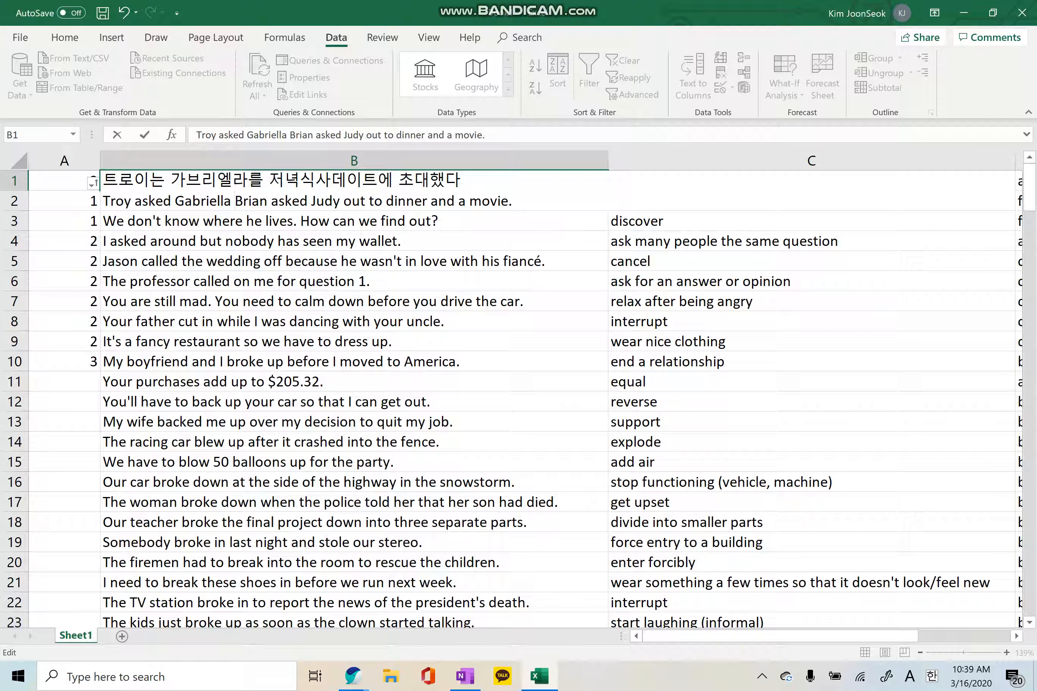
type("out to s")
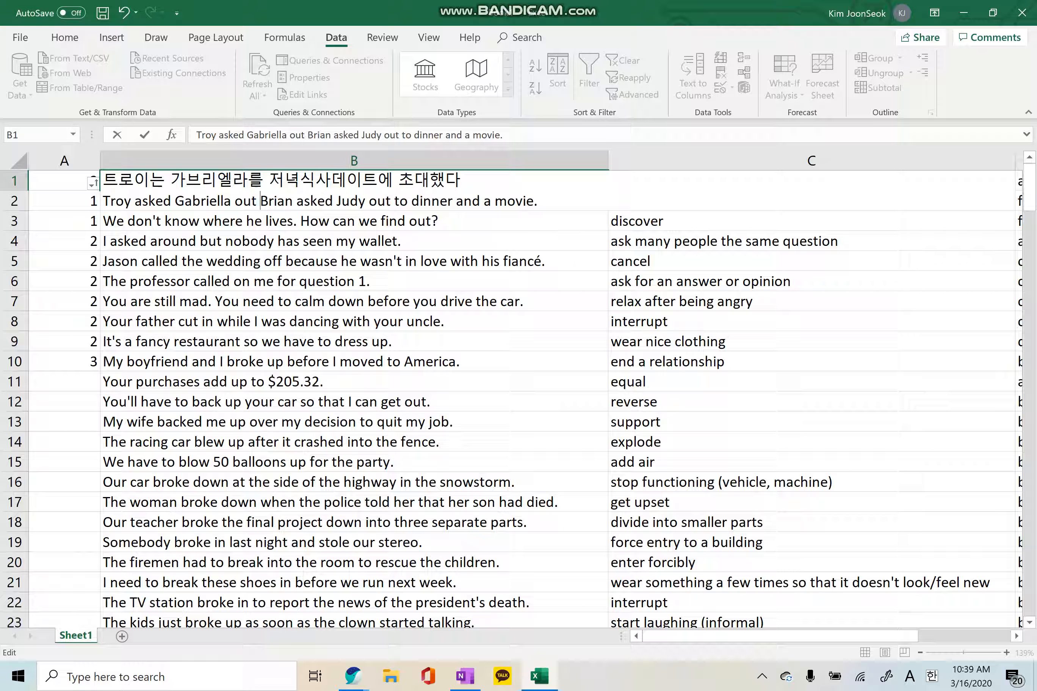
key("BackSpace")
type("dinner")
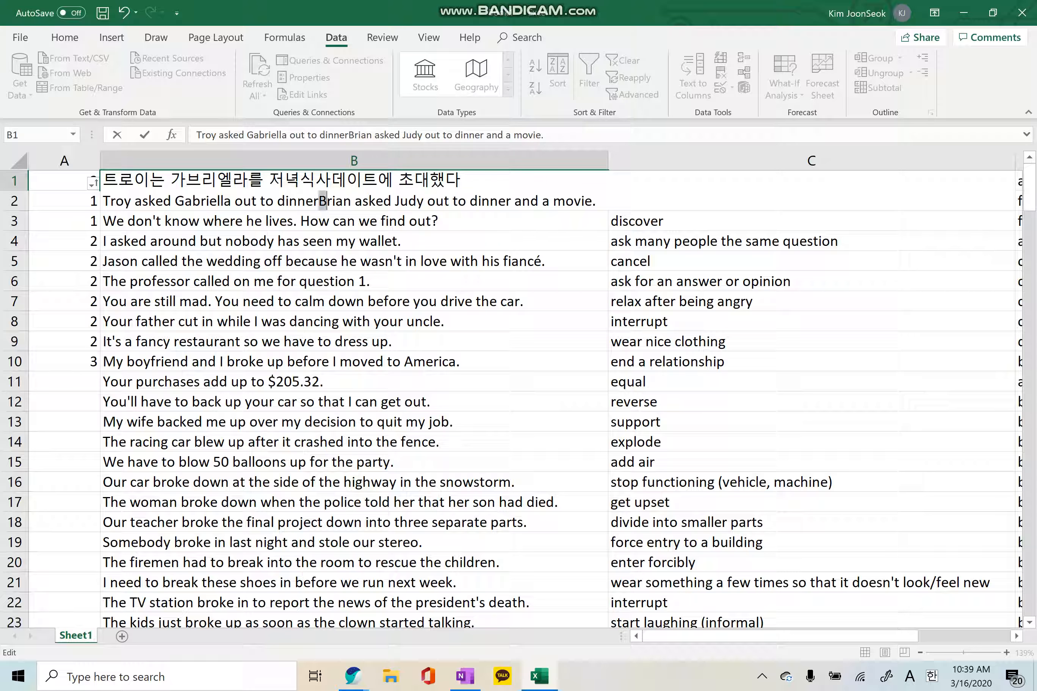
key("shift+End")
key("Delete")
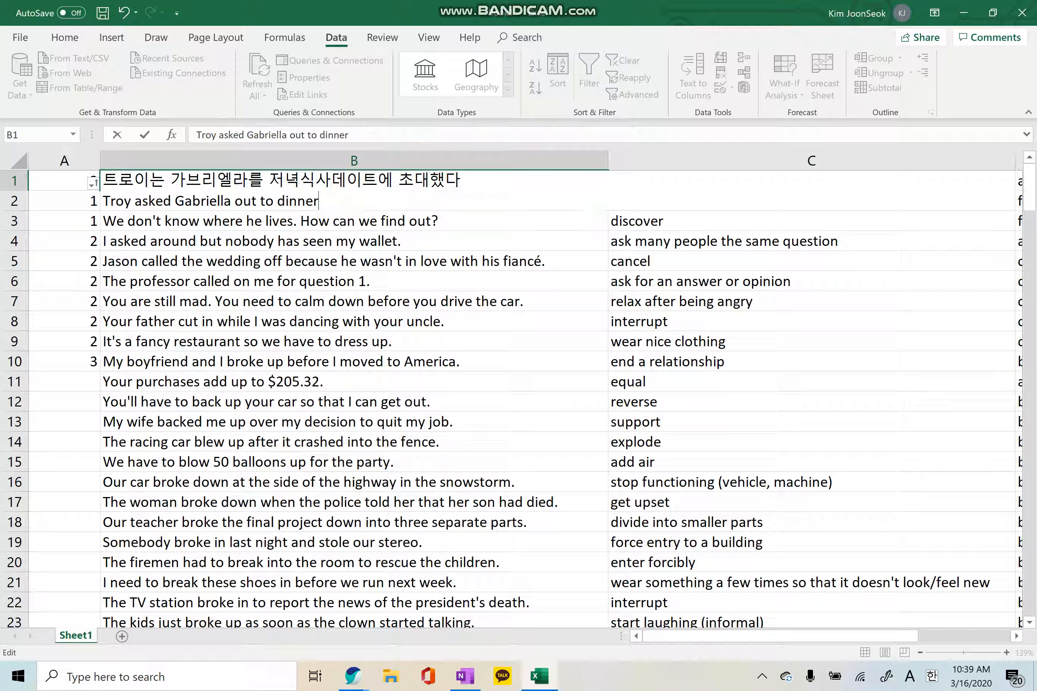
key("ctrl+Return")
key("Return")
- Replace the word "out" in B1's English sentence with a blank of five underscores
key("Up")
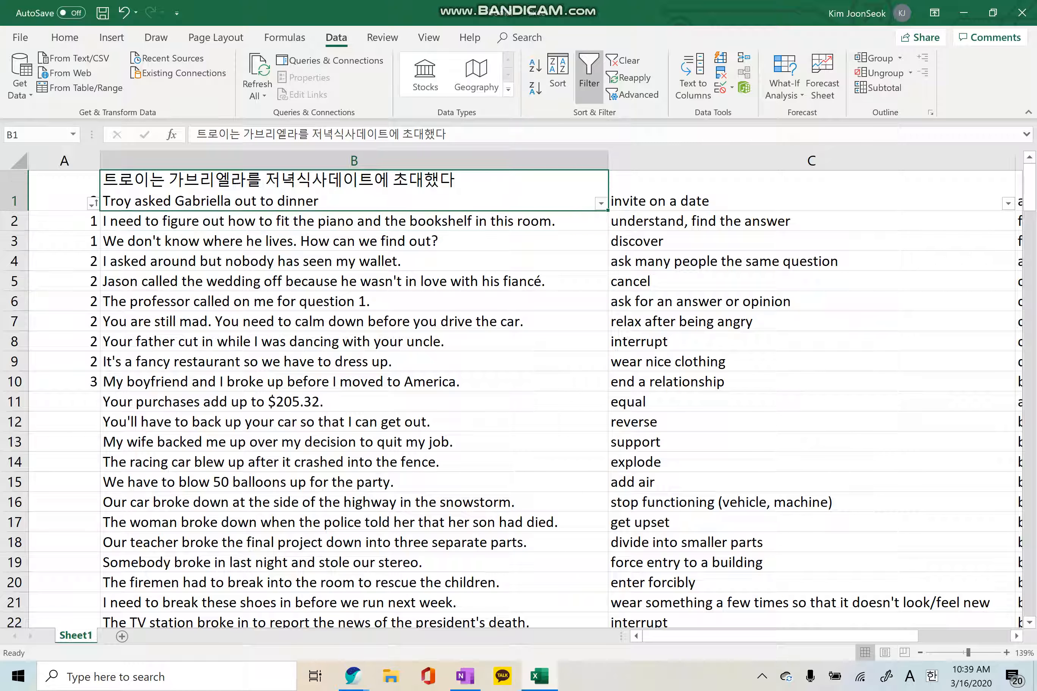
key("F2")
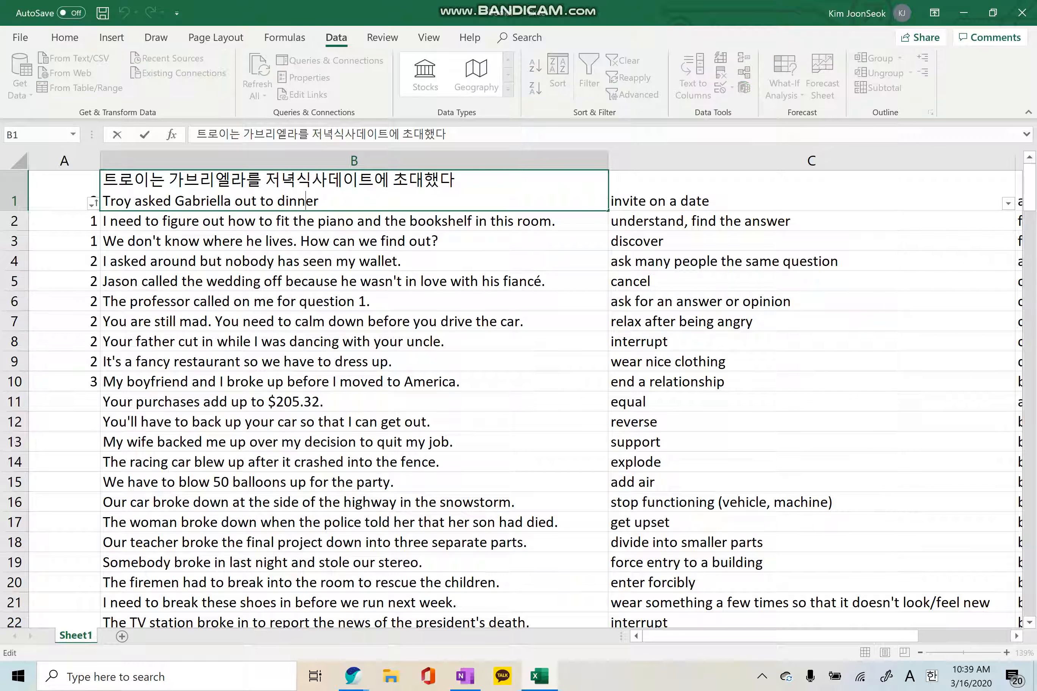
key("Left")
key("Left")
key("Left")
key("Left")
key("Left")
key("Left")
key("Left")
key("Left")
key("Left")
key("Left")
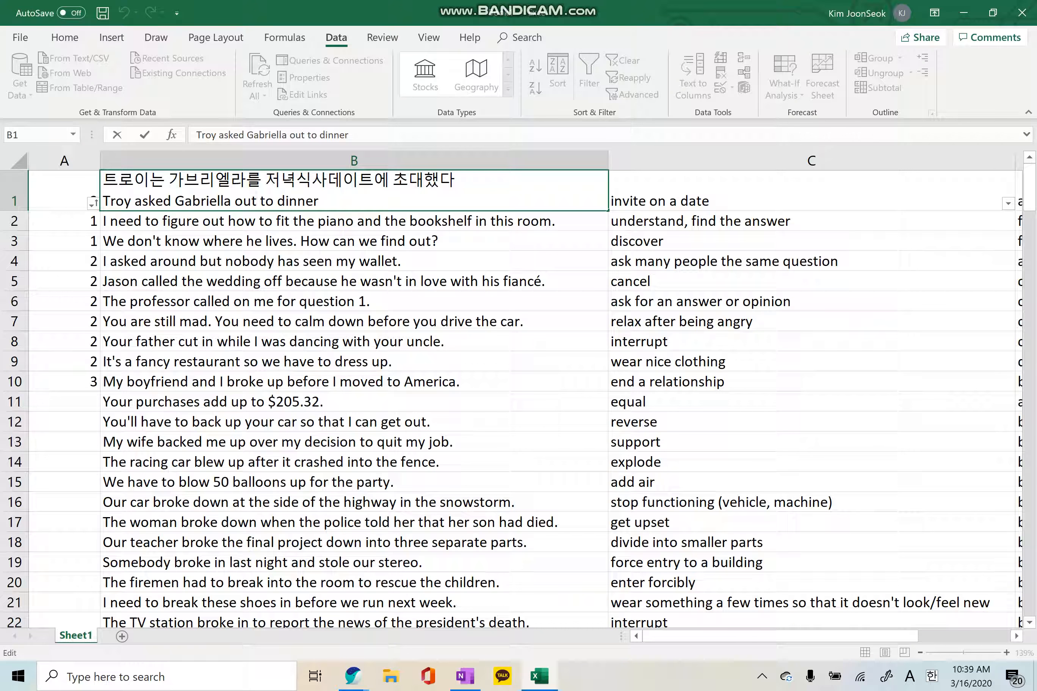
key("BackSpace")
key("BackSpace")
key("BackSpace")
type("____")
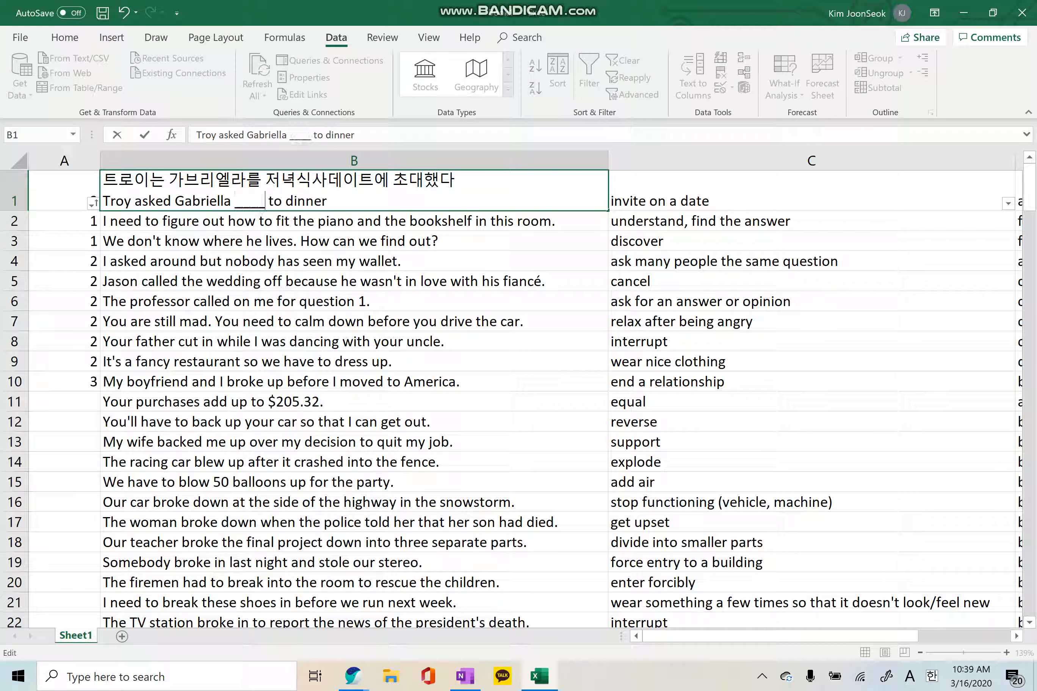
type("_")
key("Right")
key("Tab")
key("Left")
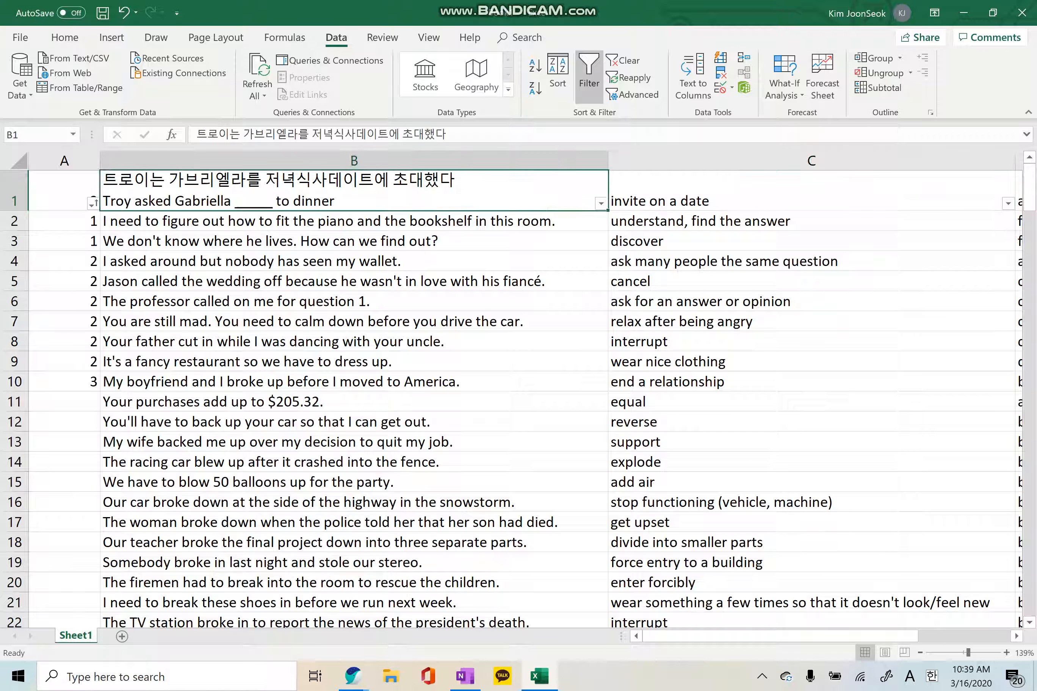
- Replace the definition in C1 with the answer "out" and return to B1
key("Right")
key("BackSpace")
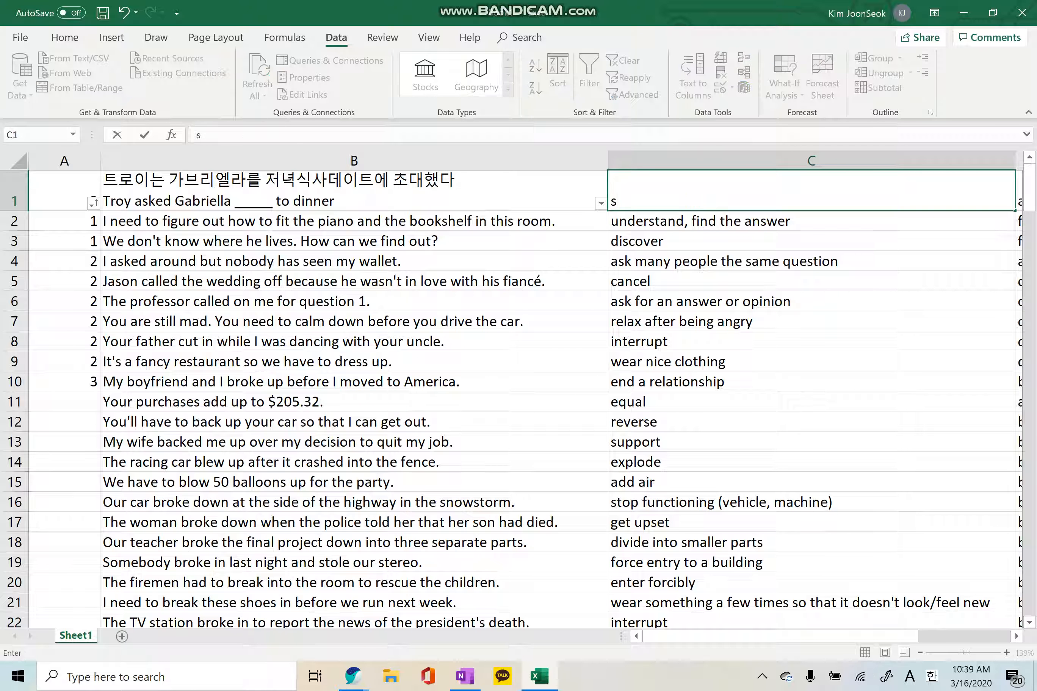
type("out")
key("Return")
key("Left")
key("Up")
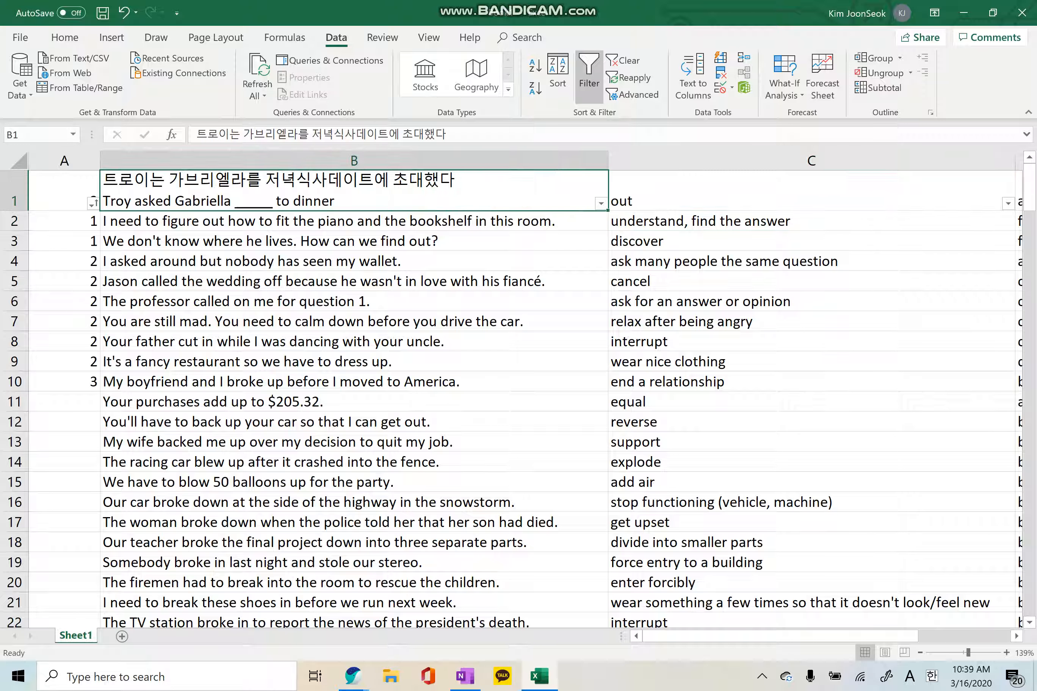
key("Right")
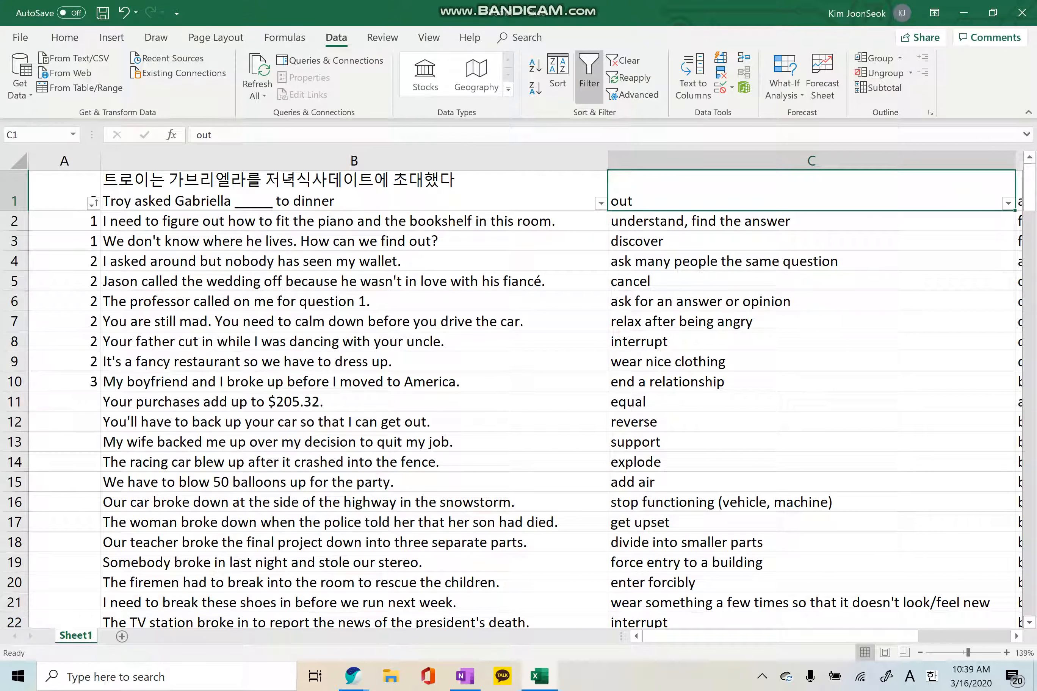
key("Left")
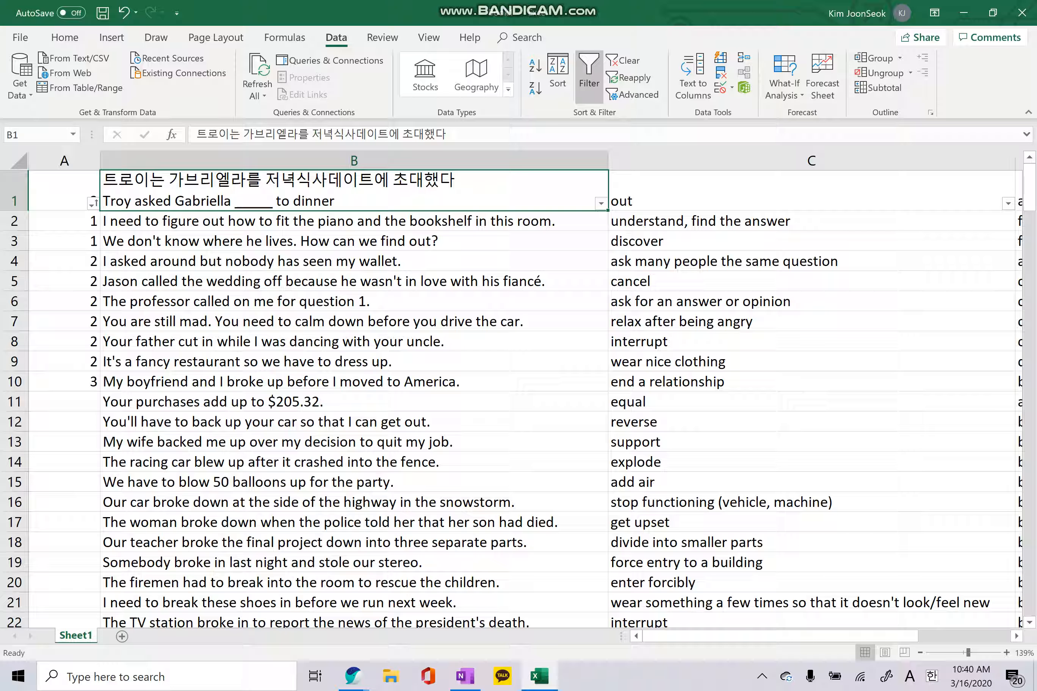
key("Right")
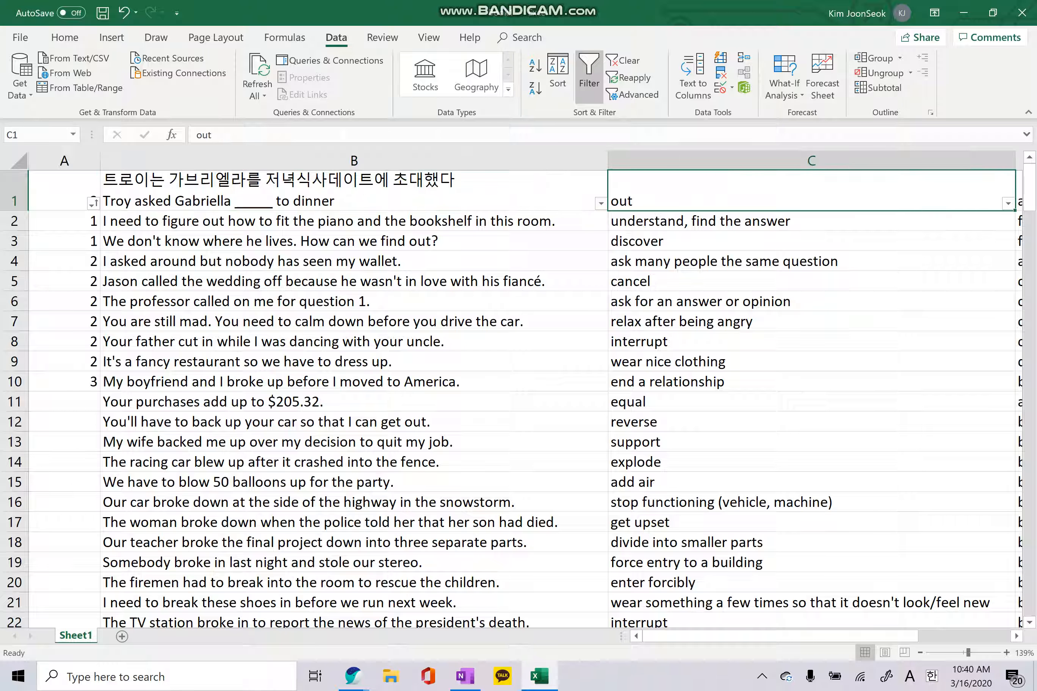
key("Left")
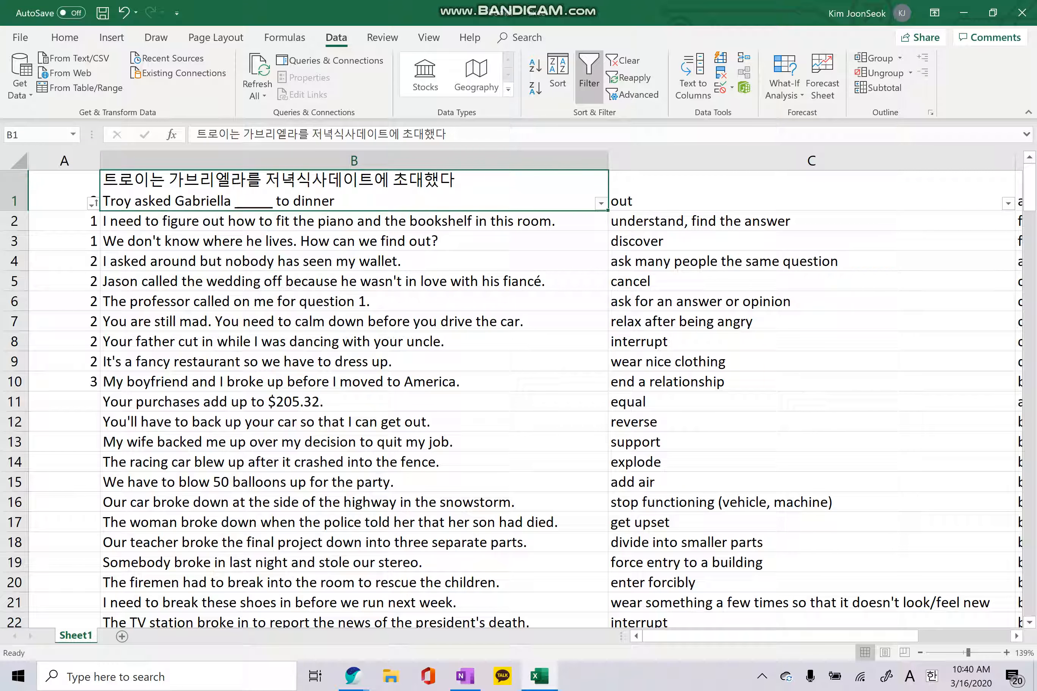
- Insert the Korean text "나는 그가 무슨 말을 하는지" before the English example sentence in B2
key("Down")
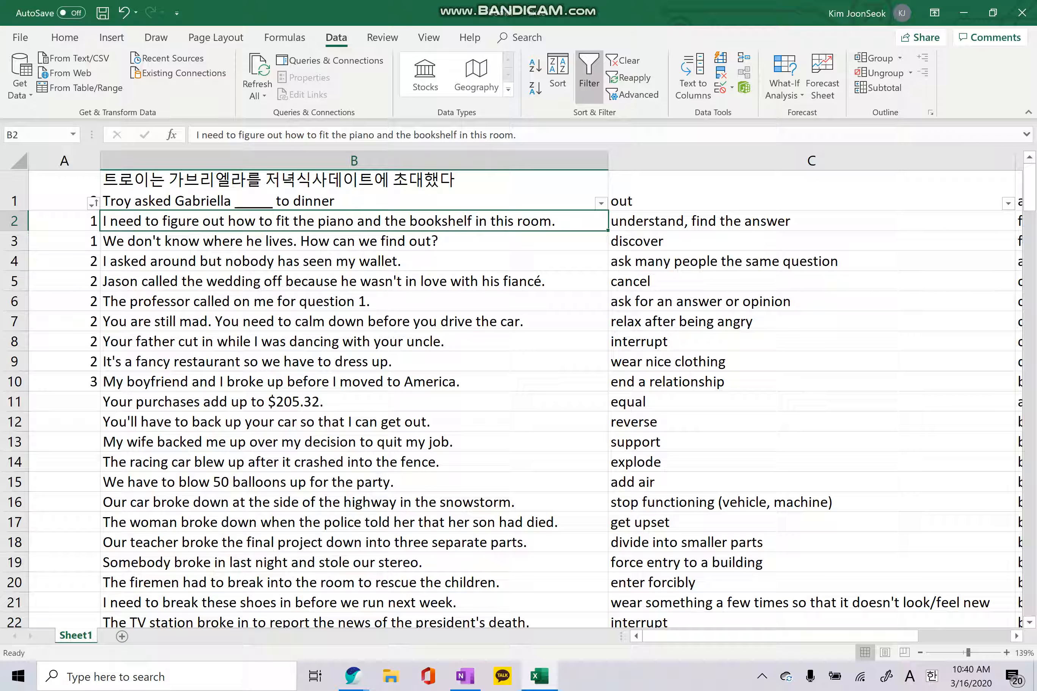
key("F2")
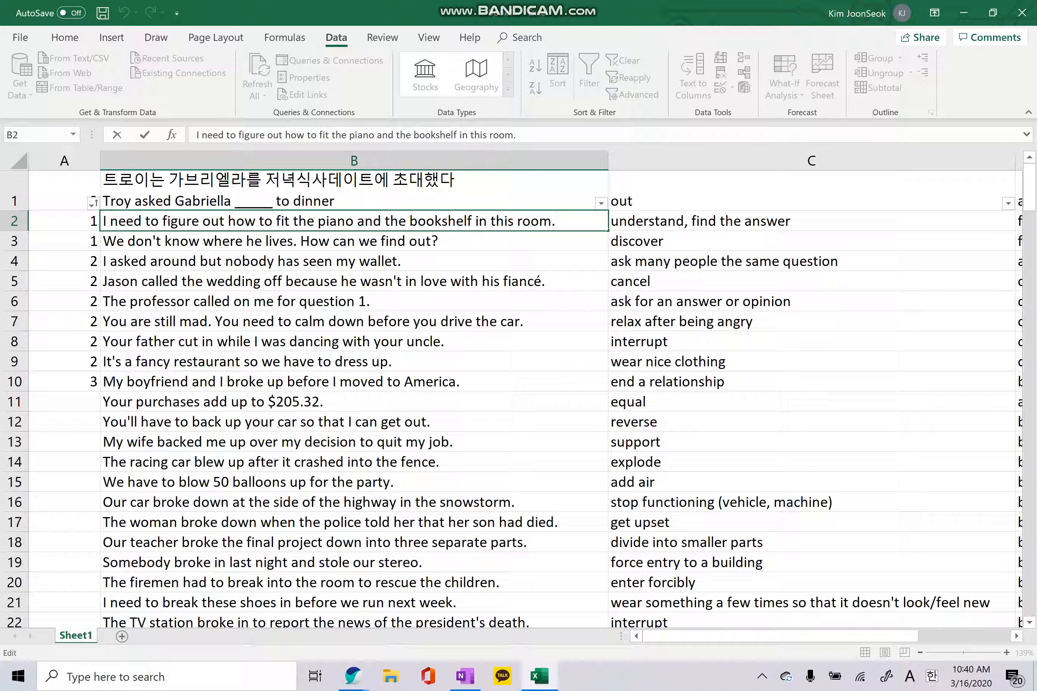
key("Return")
key("Up")
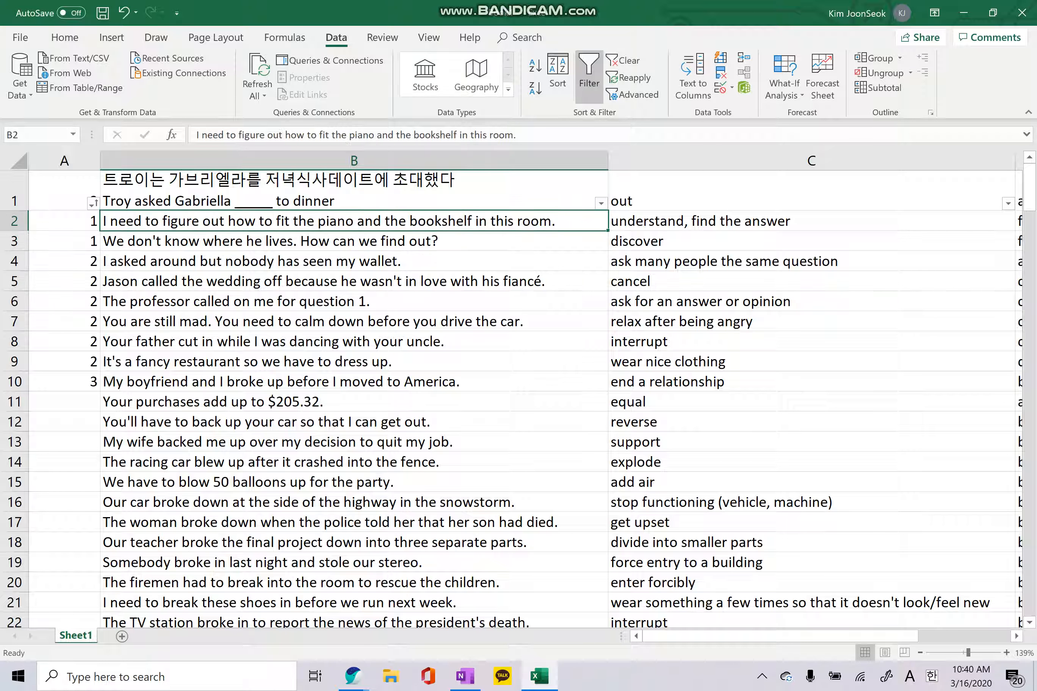
key("F2")
key("Home")
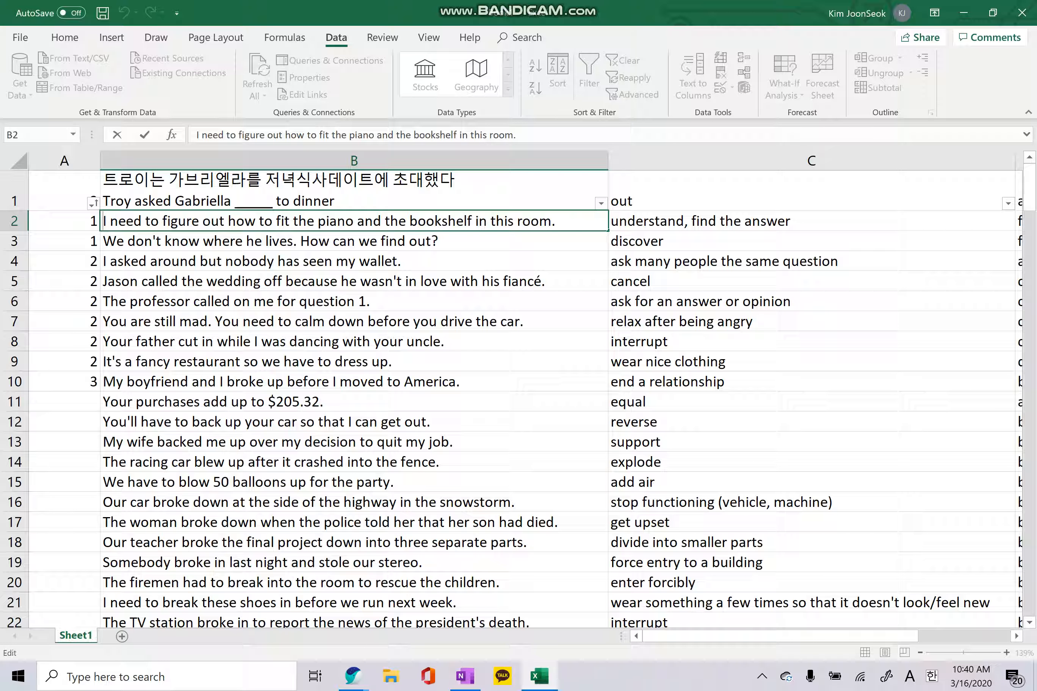
key("Hangul")
type("나는 ㄴ")
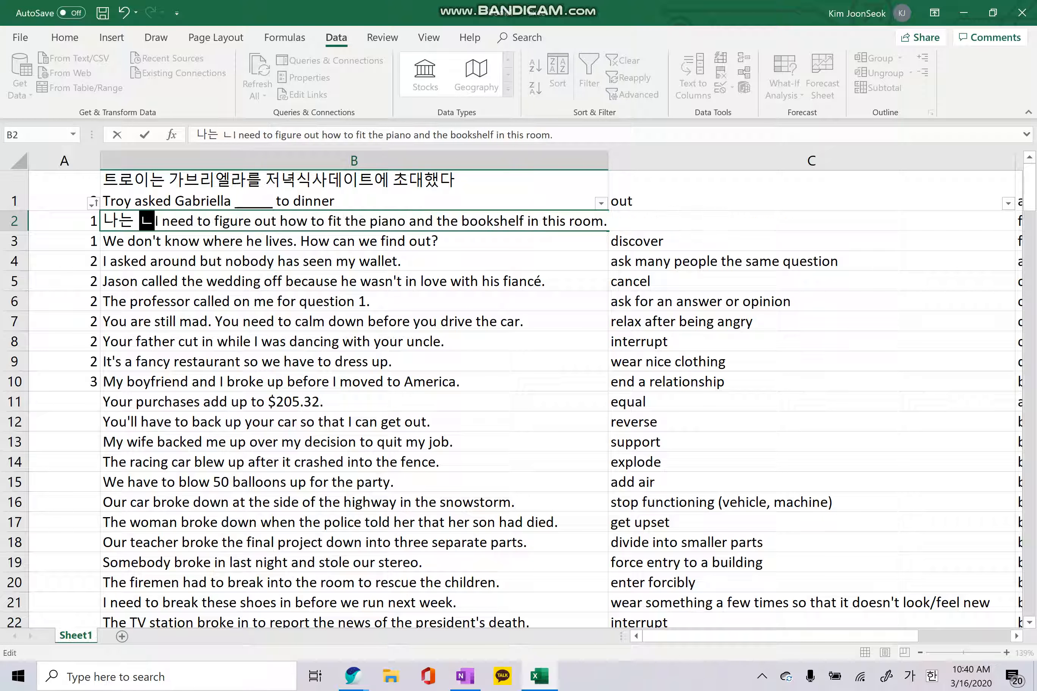
key("BackSpace")
type("그가 무슨")
type(" 말을 했느")
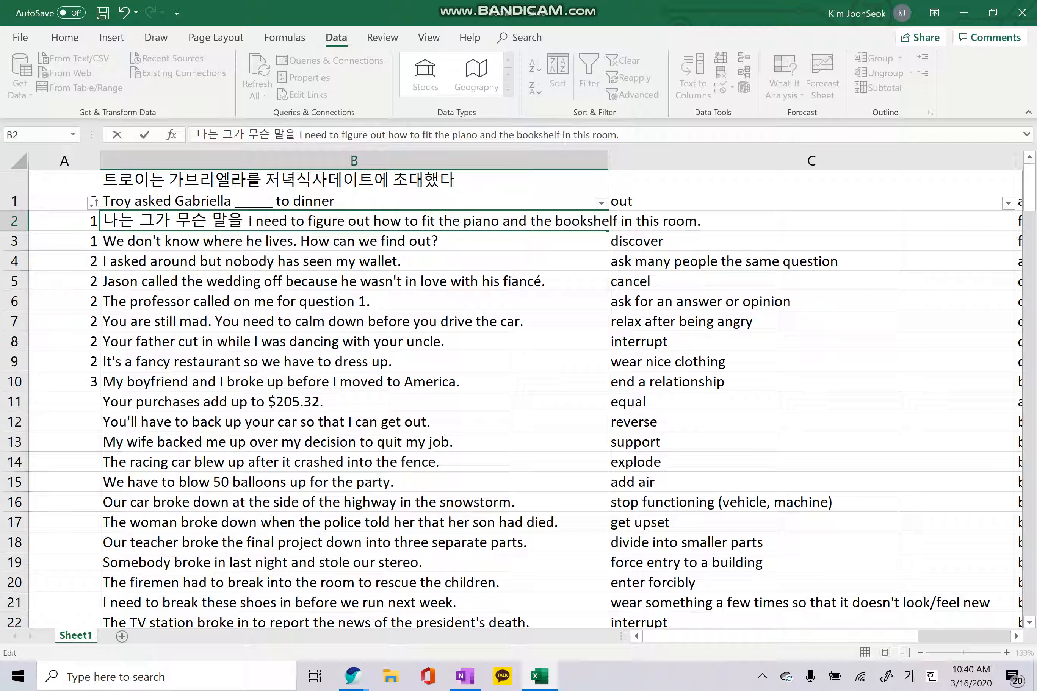
key("BackSpace")
key("BackSpace")
key("BackSpace")
type("하는지")
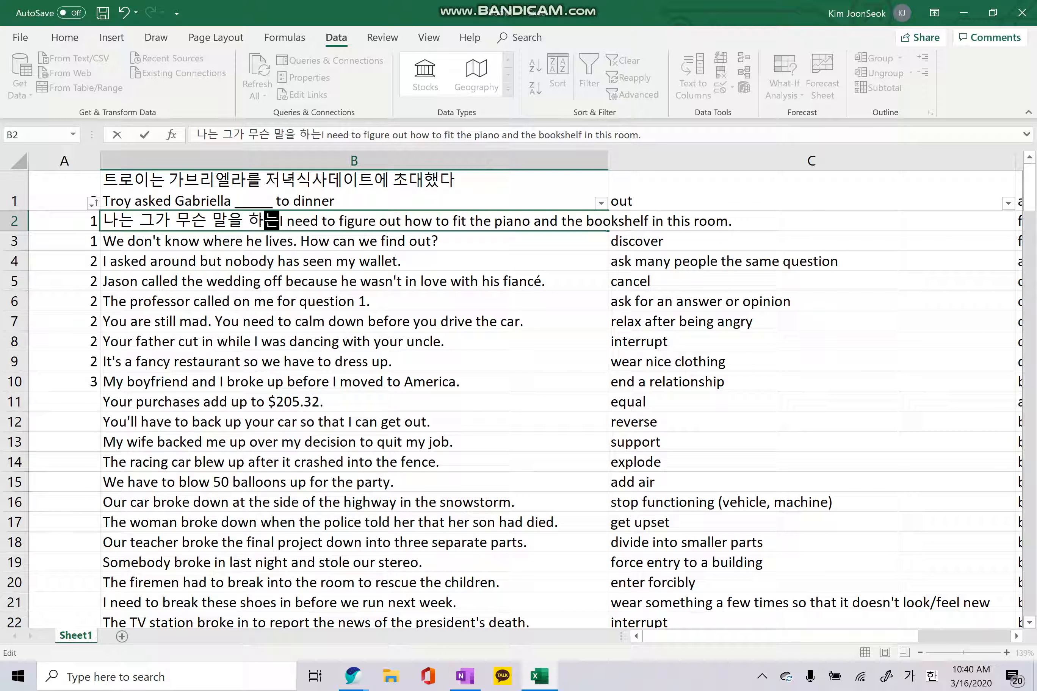